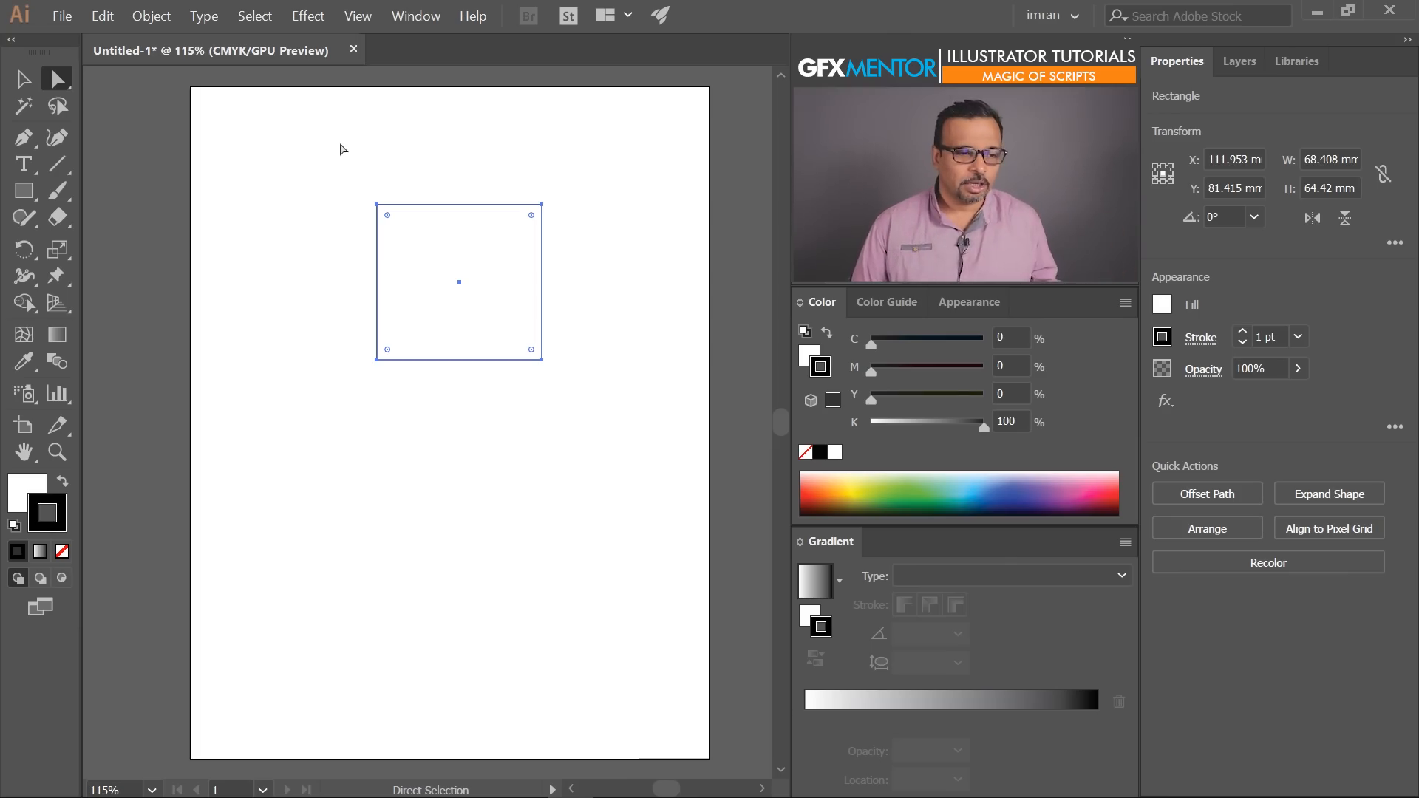
- Apply the Illustrator Stylize effect Round Corners to the selected rectangle and deselect it
click(308, 18)
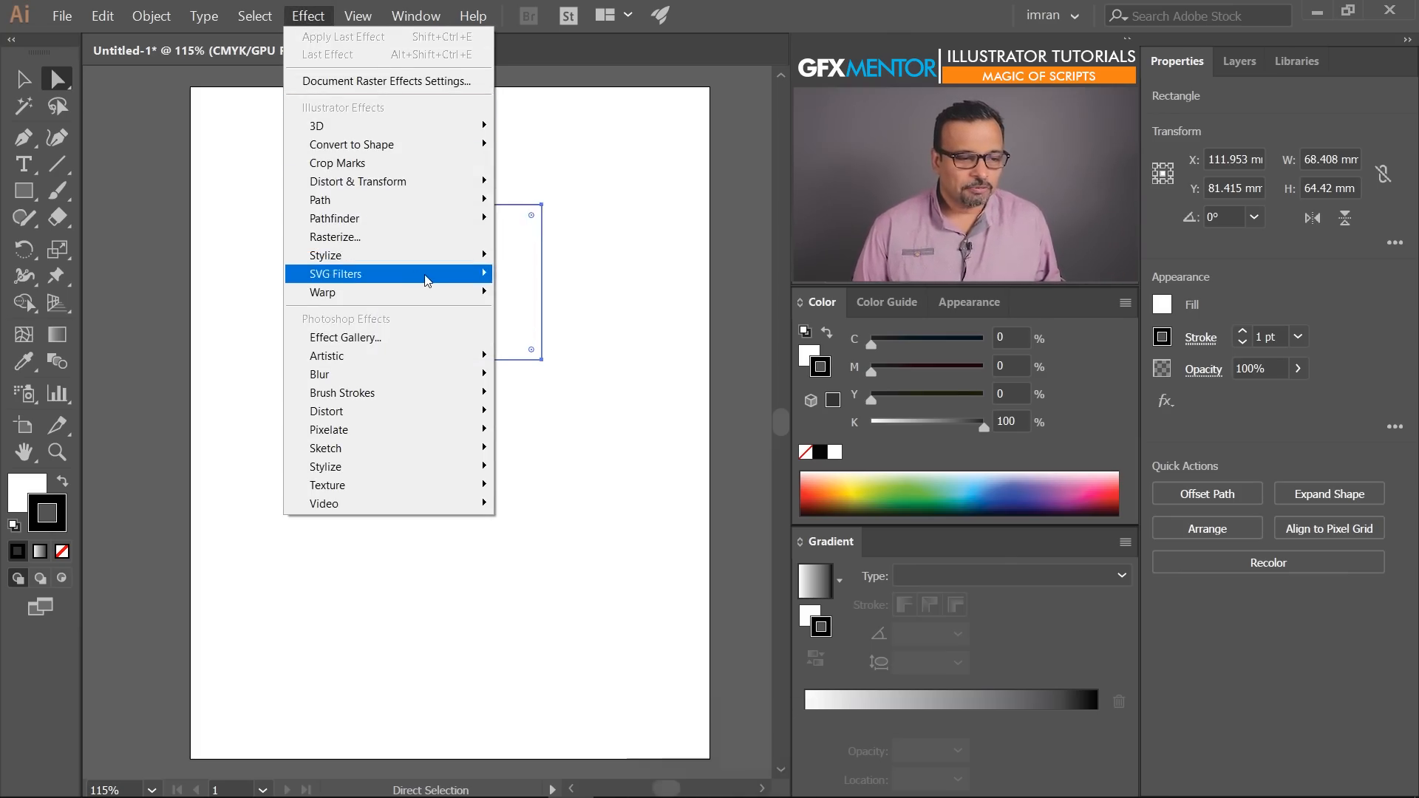
mouse_move(477, 256)
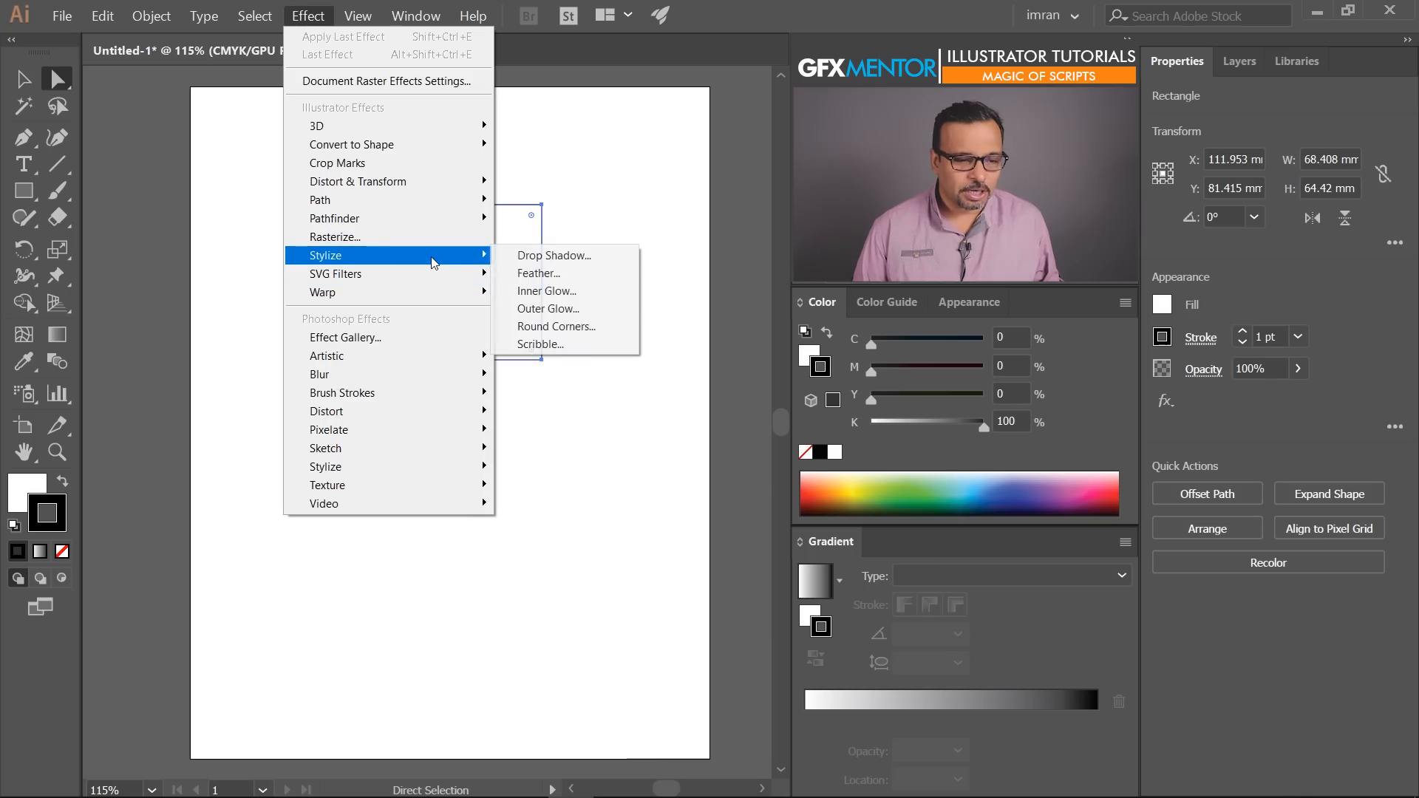
click(600, 334)
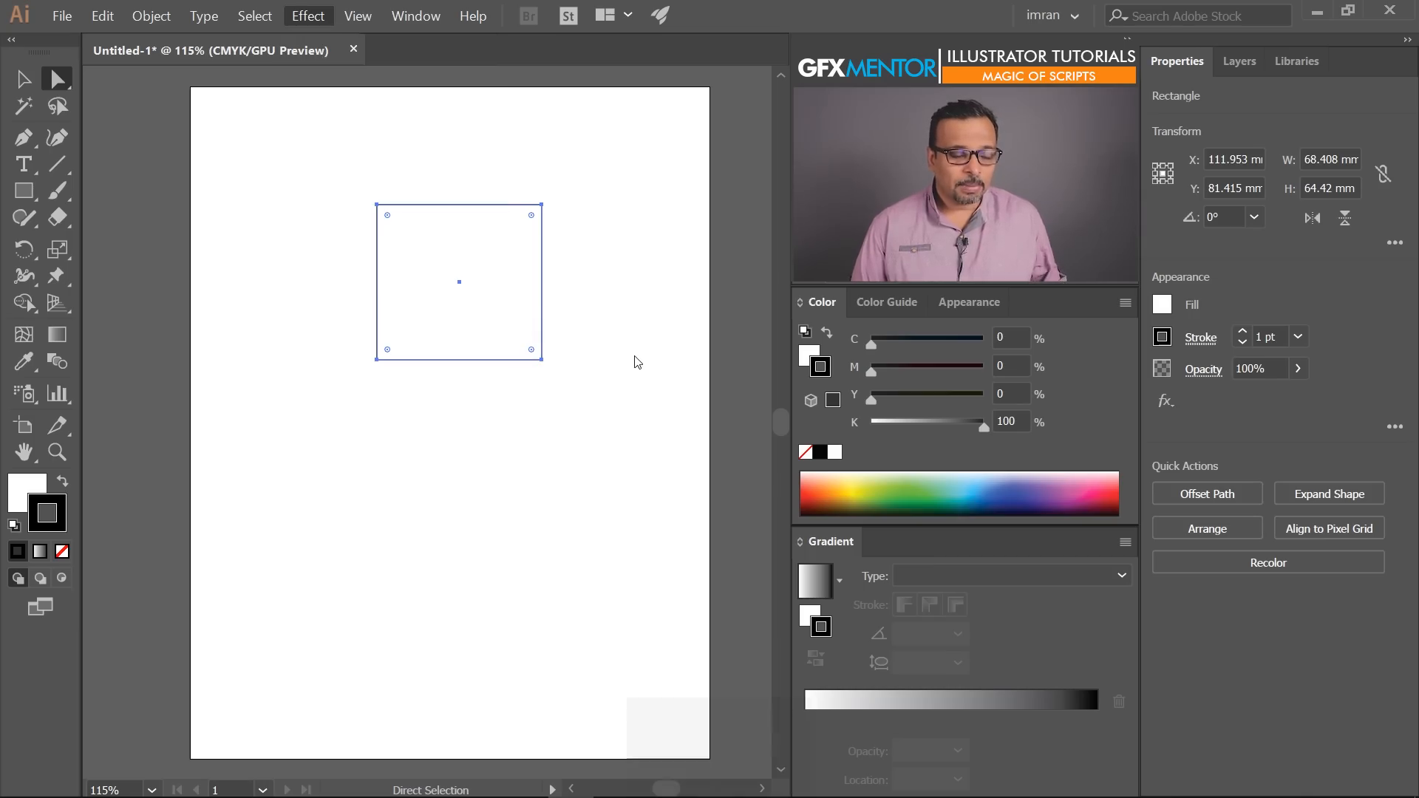
drag(660, 338, 508, 403)
click(442, 494)
click(562, 498)
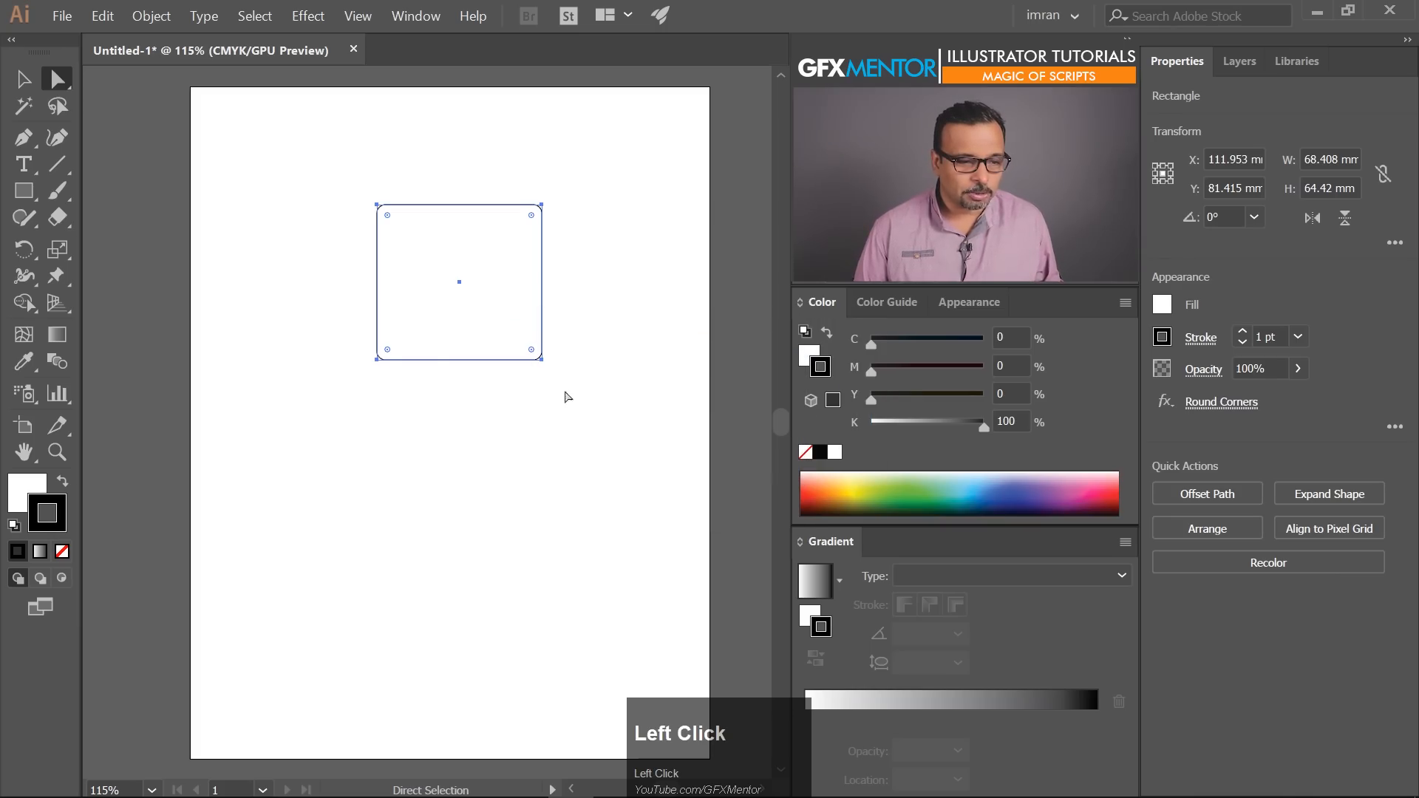
click(611, 292)
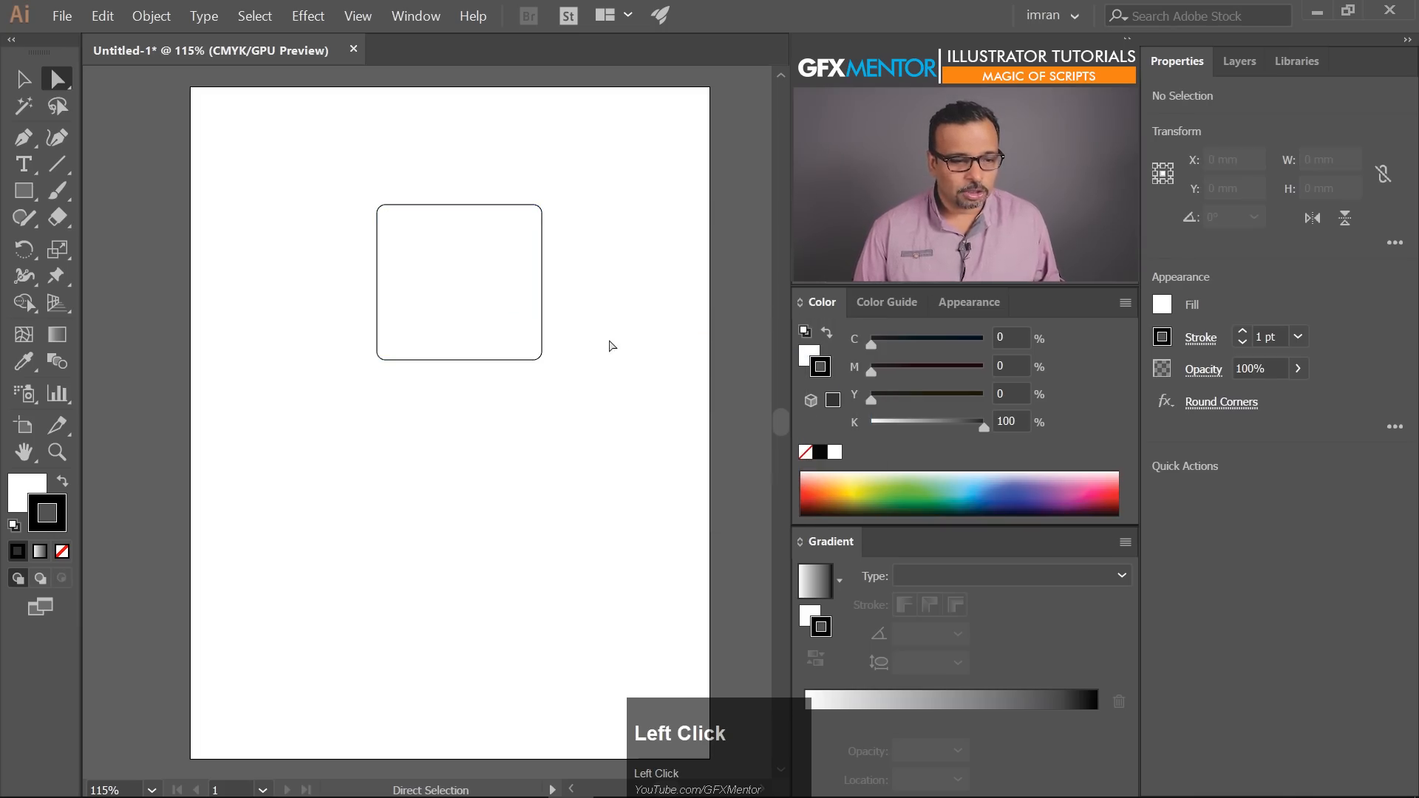
- Undo the Round Corners effect and reselect the plain rectangle
key(ctrl+z)
click(611, 346)
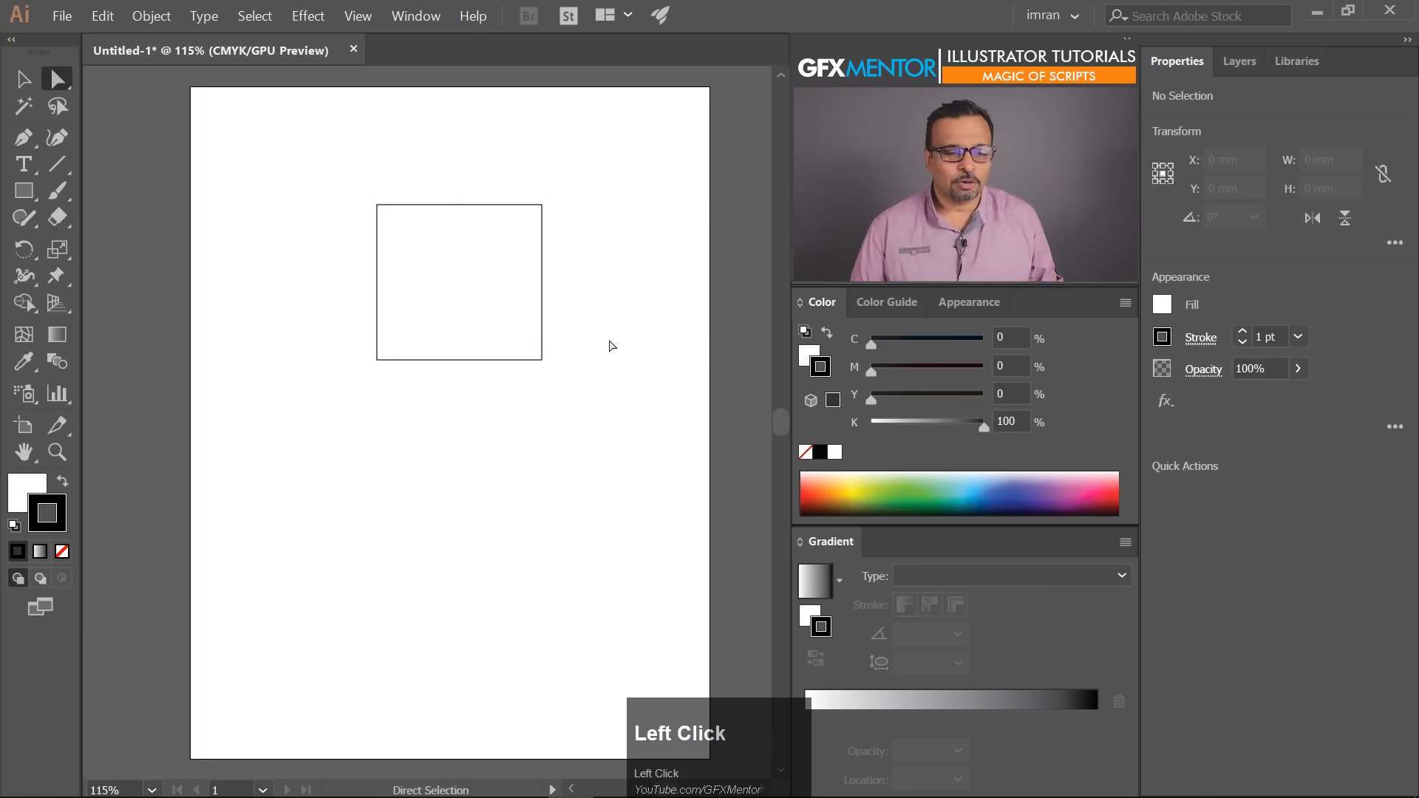
drag(290, 171, 618, 465)
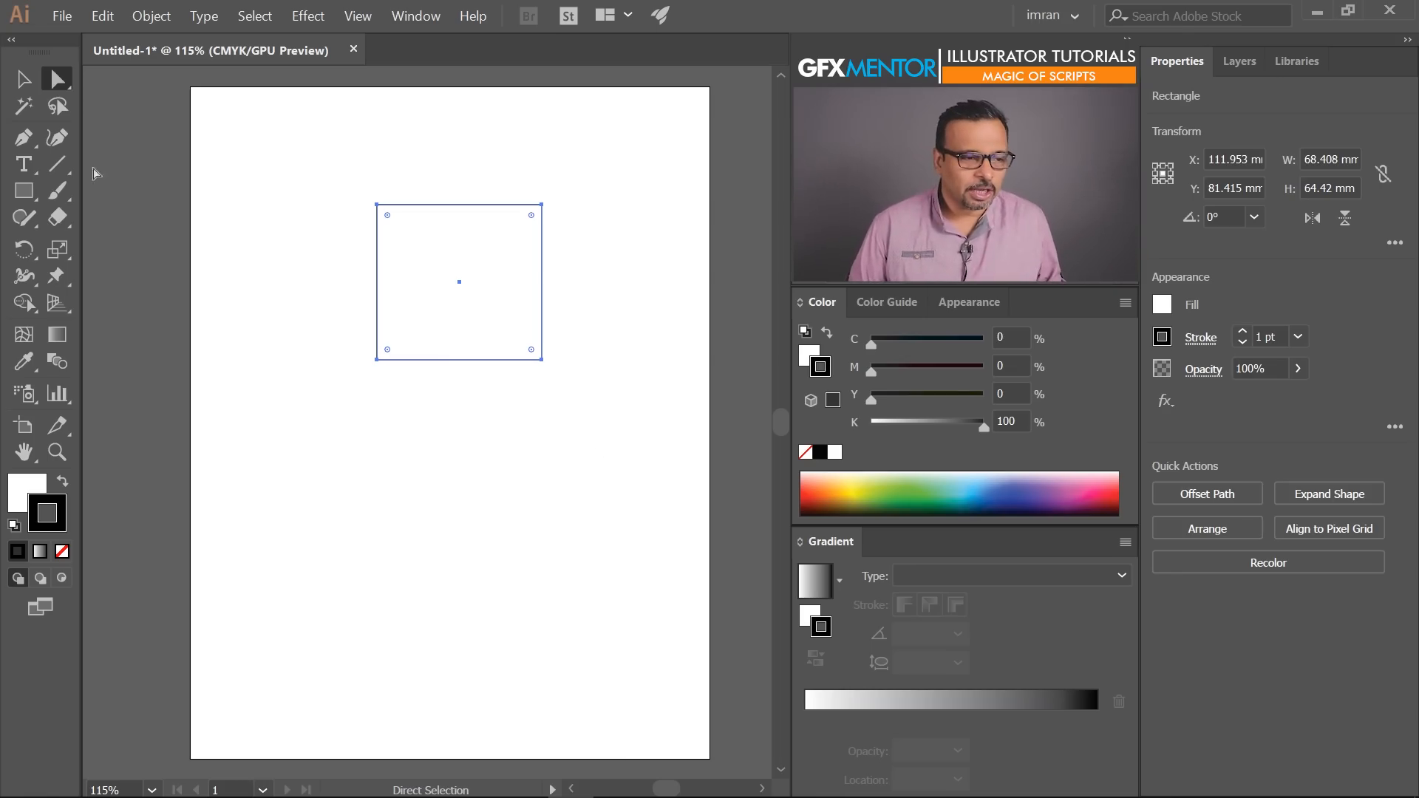
- Browse the Desktop for another script file to run, cancel the file selection and deselect the rectangle
click(65, 18)
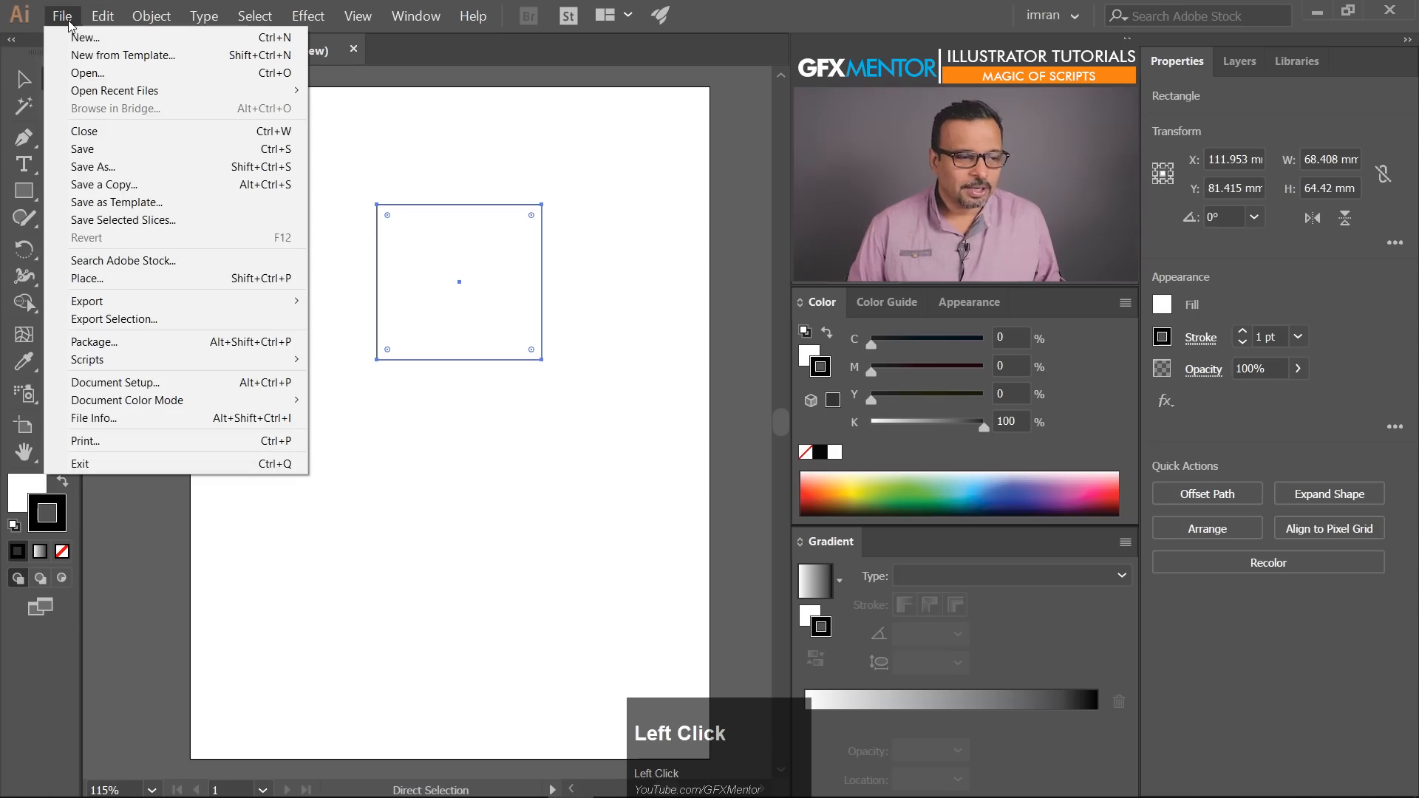
mouse_move(136, 368)
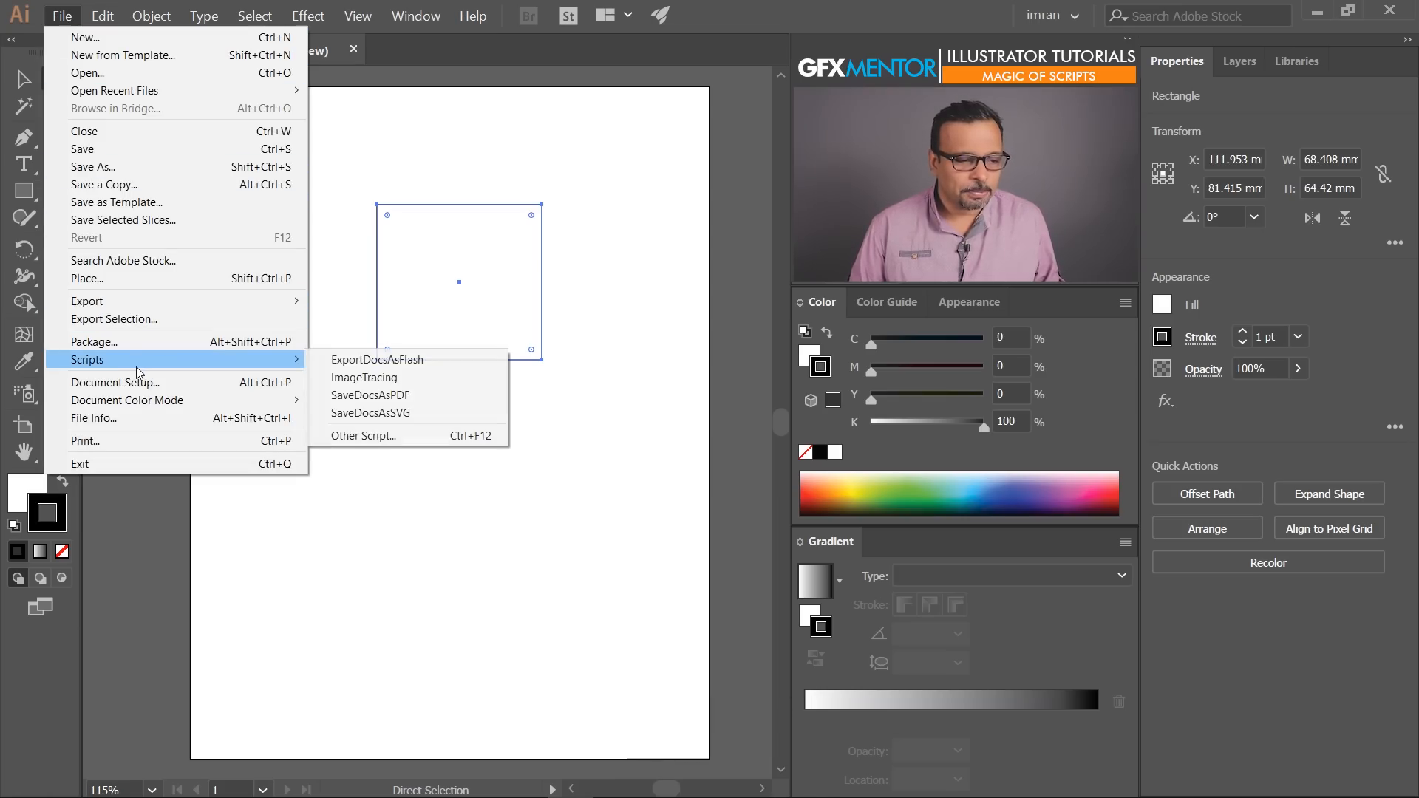
click(387, 435)
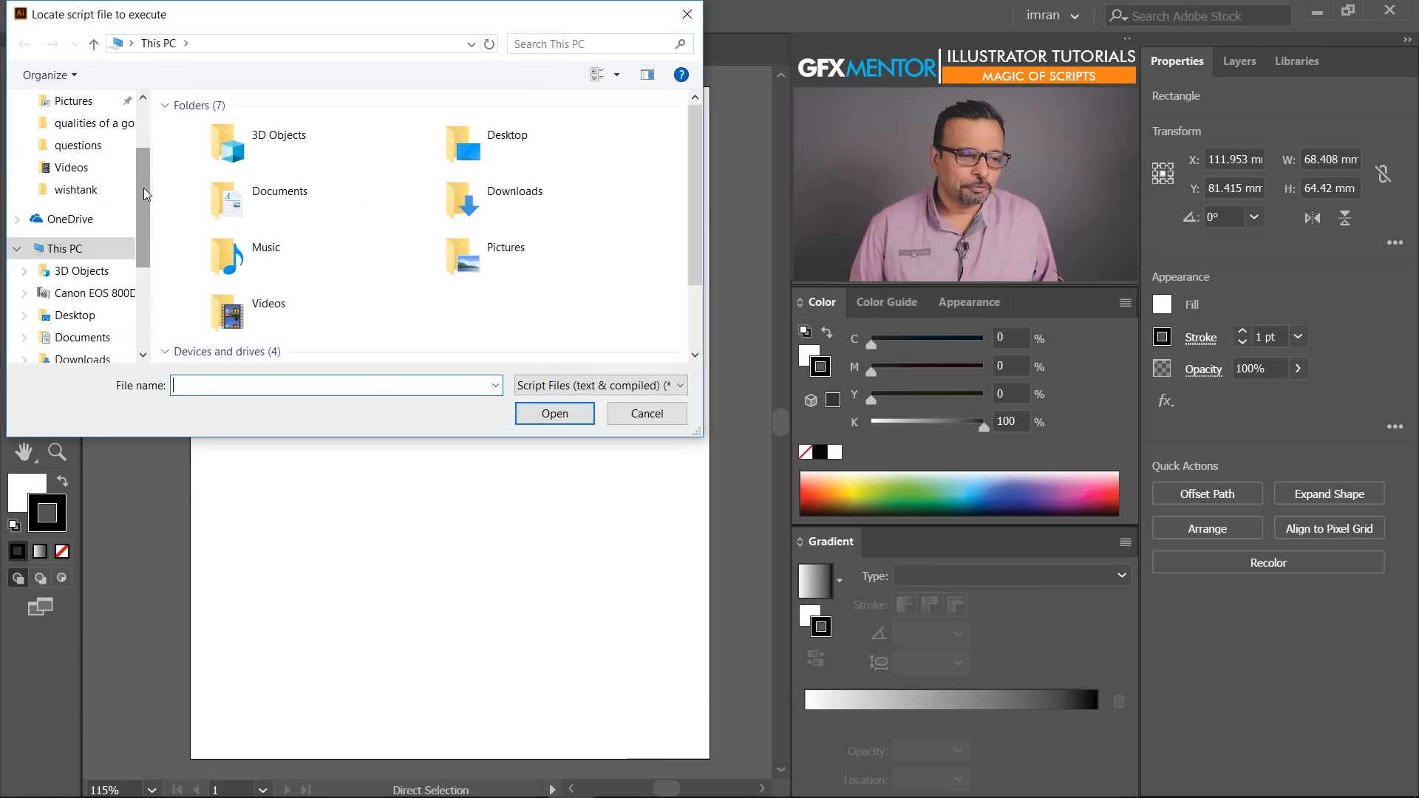
drag(143, 187, 144, 143)
click(74, 138)
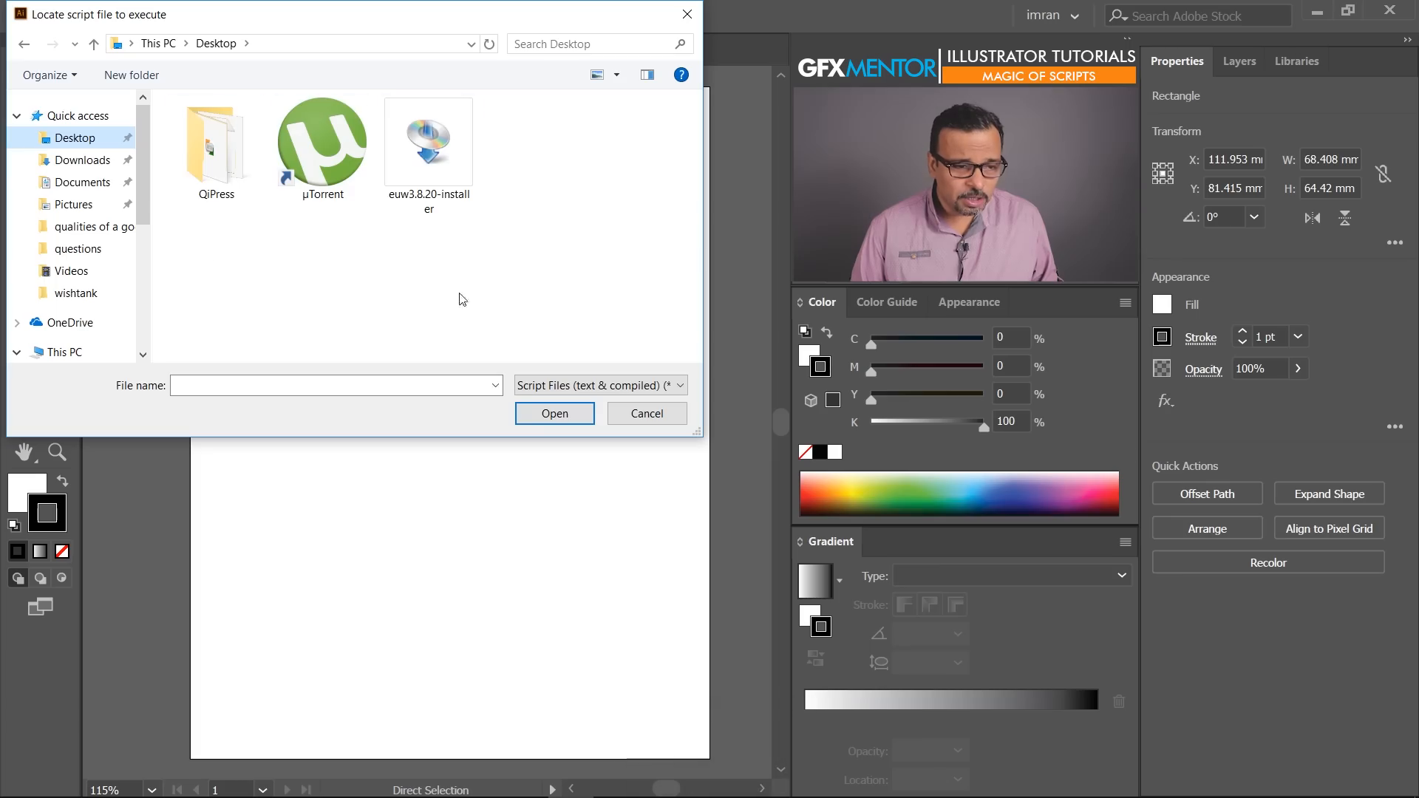
click(641, 415)
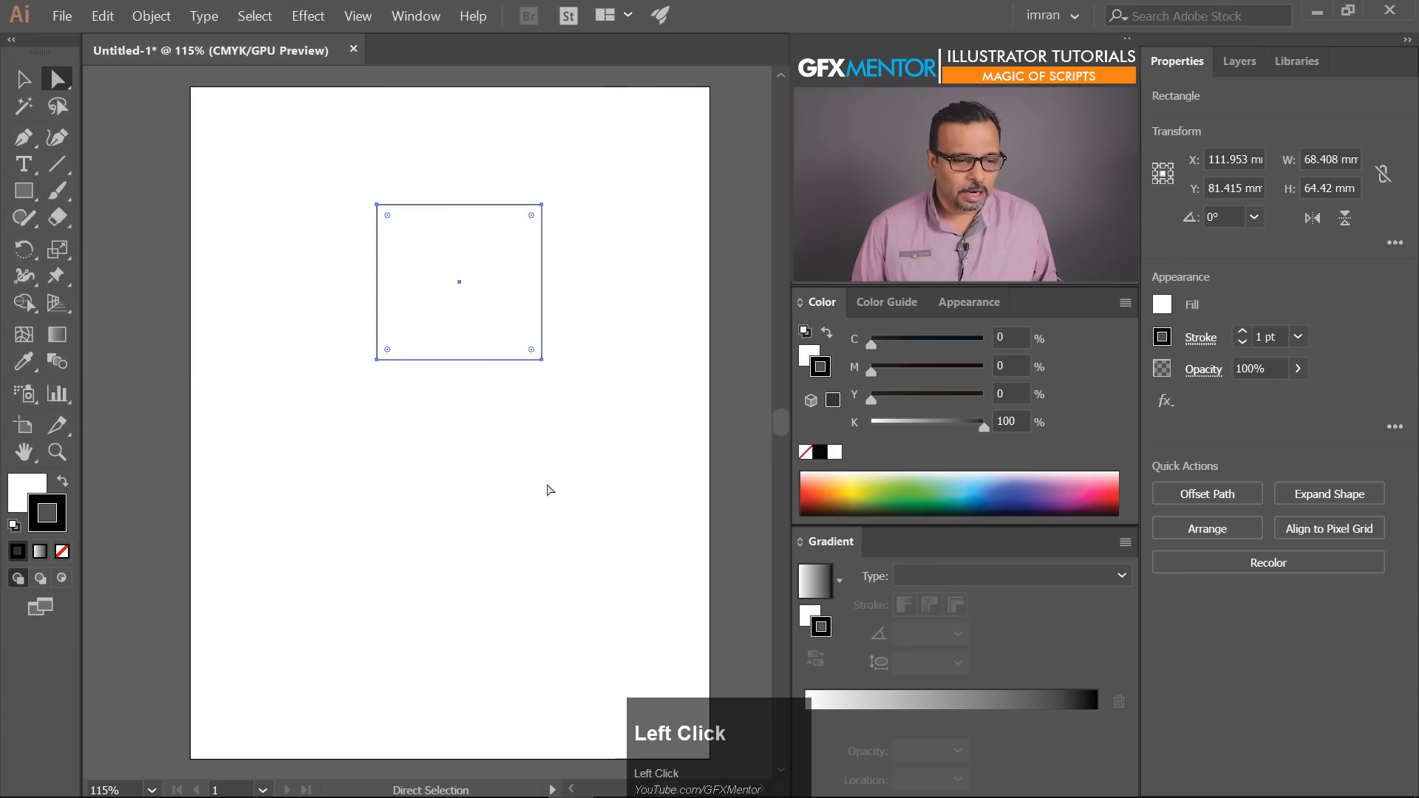
click(472, 451)
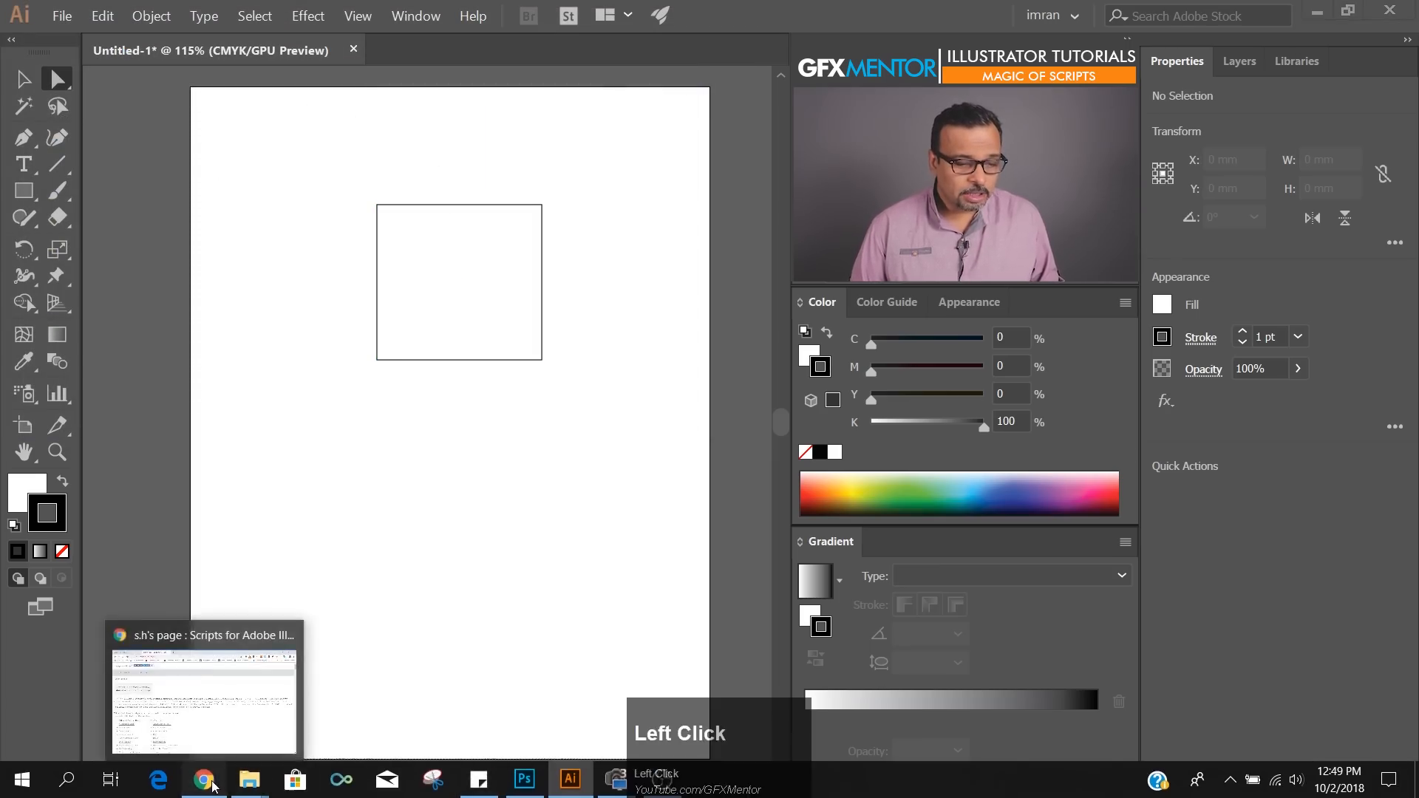
- Switch to Chrome and look through the script descriptions on the Scripts for Adobe Illustrator (JavaScript) page
click(212, 785)
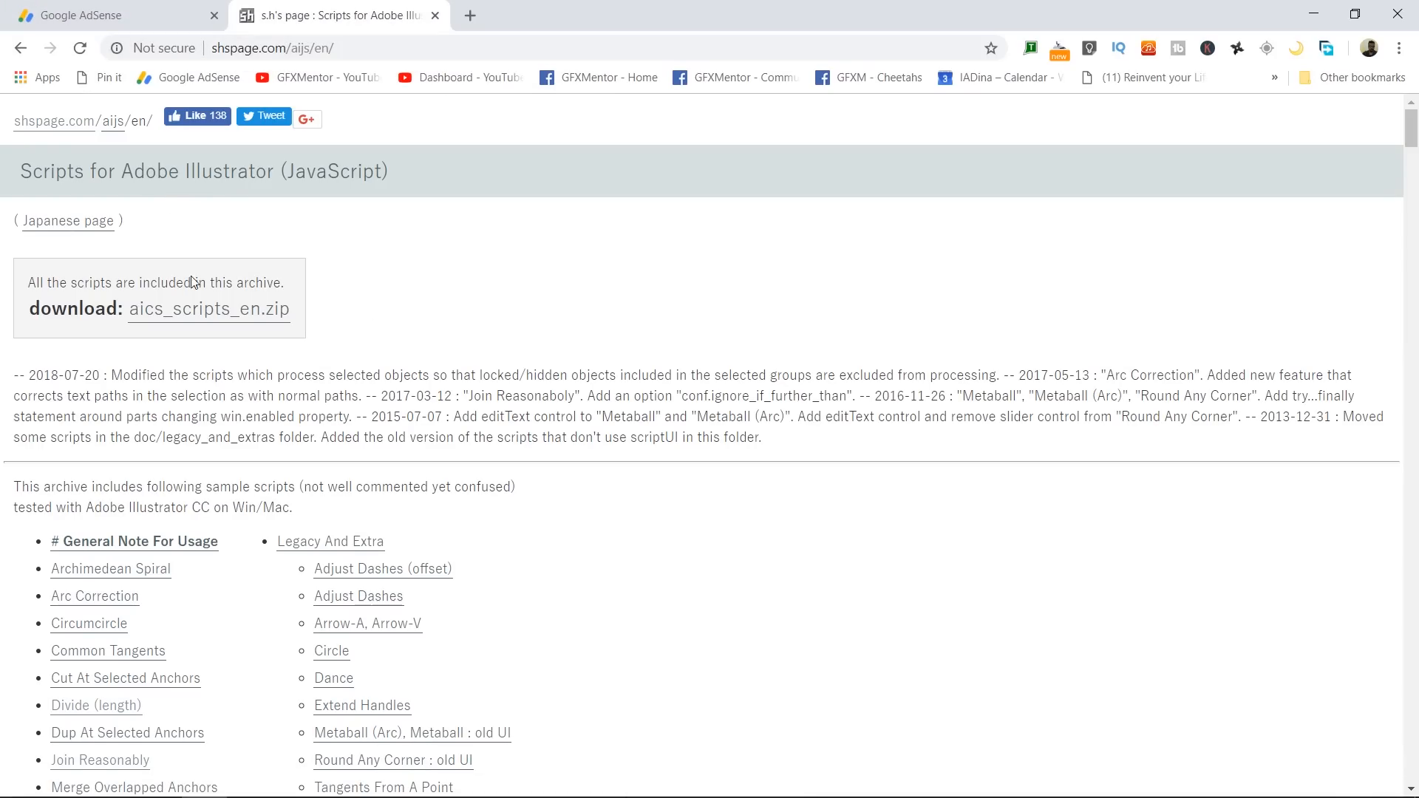
scroll(494, 326, down, 10)
scroll(494, 322, down, 16)
scroll(712, 328, up, 6)
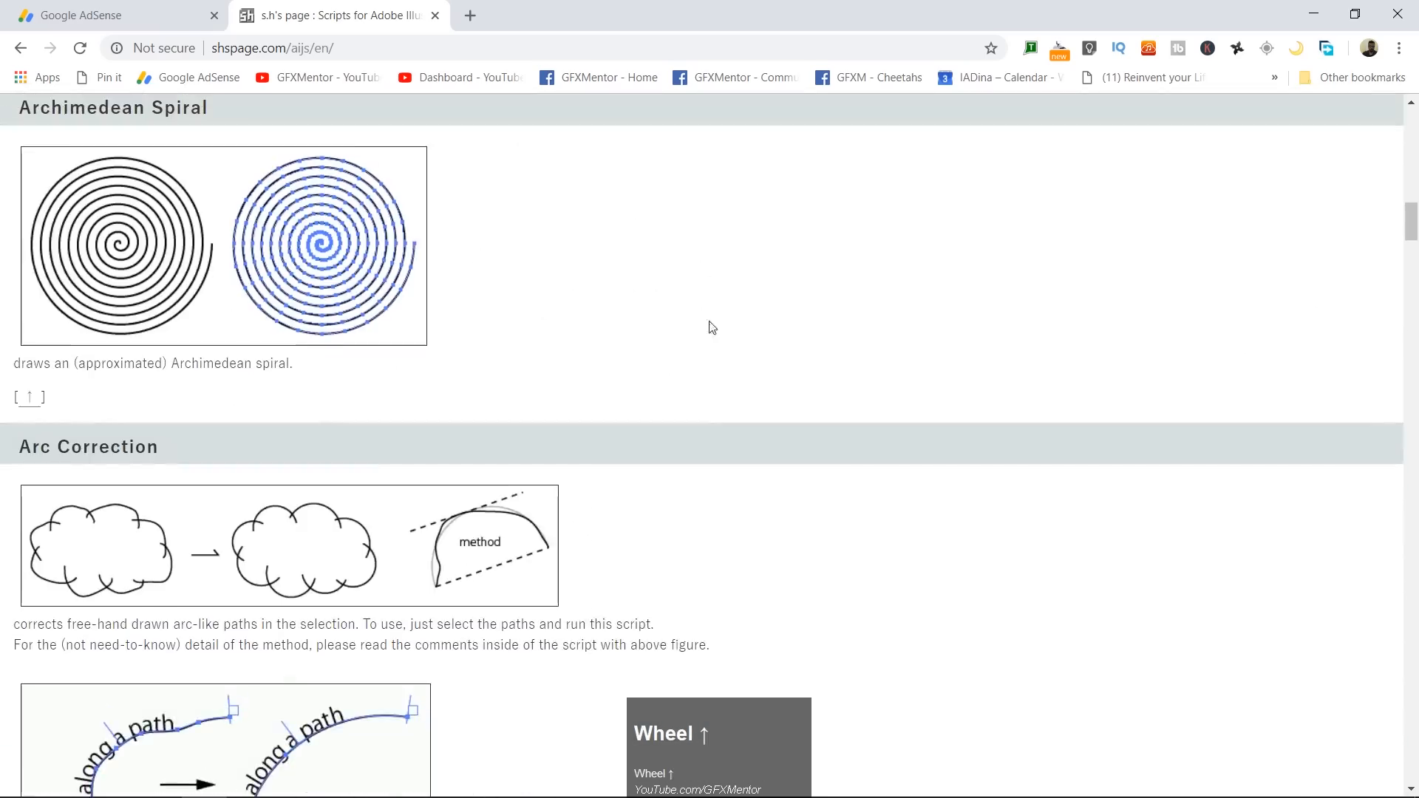
drag(1412, 227, 1412, 241)
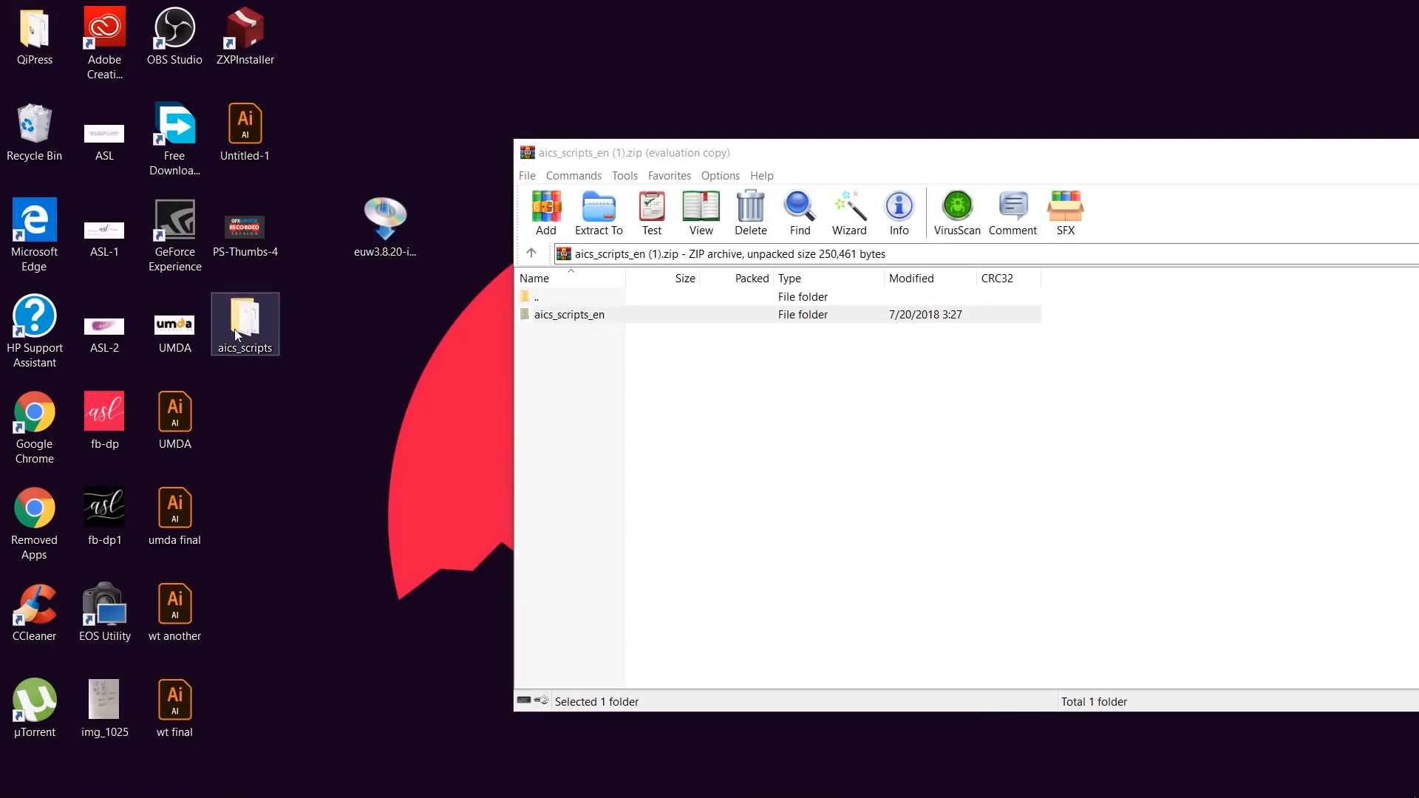
- Close the aics_scripts_en (1).zip archive window and open the extracted aics_scripts_en folder on the desktop
drag(1017, 153, 757, 151)
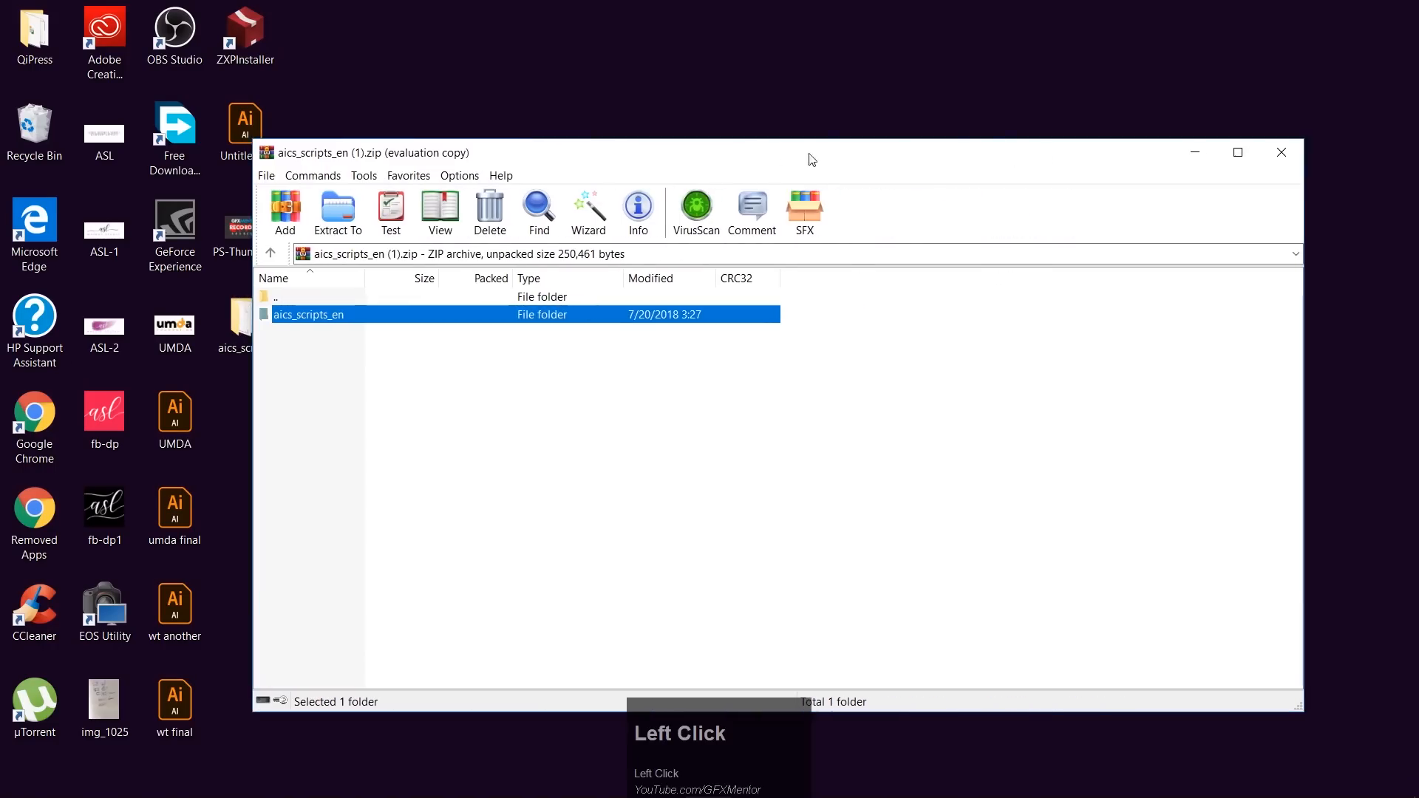
click(1273, 153)
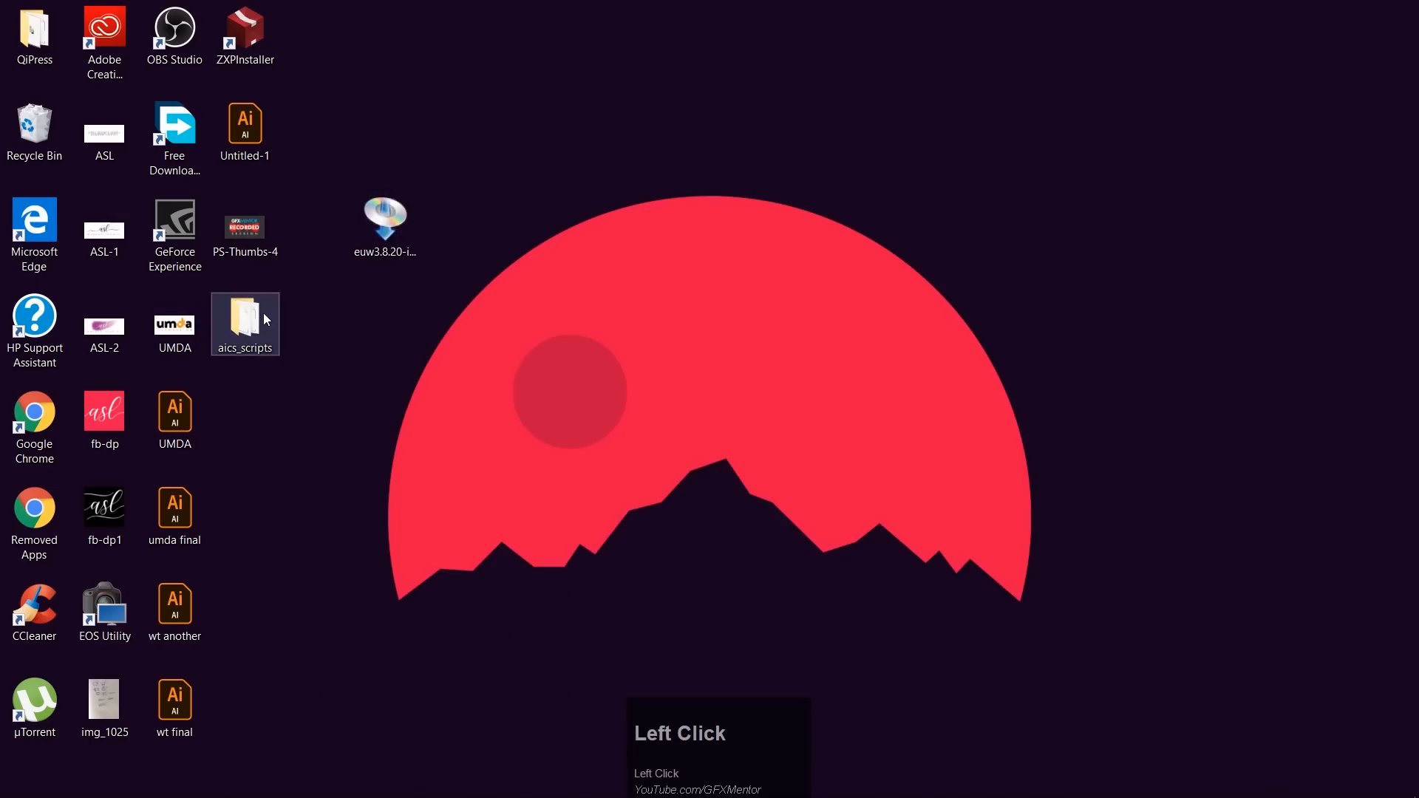
double_click(263, 313)
drag(927, 14, 674, 130)
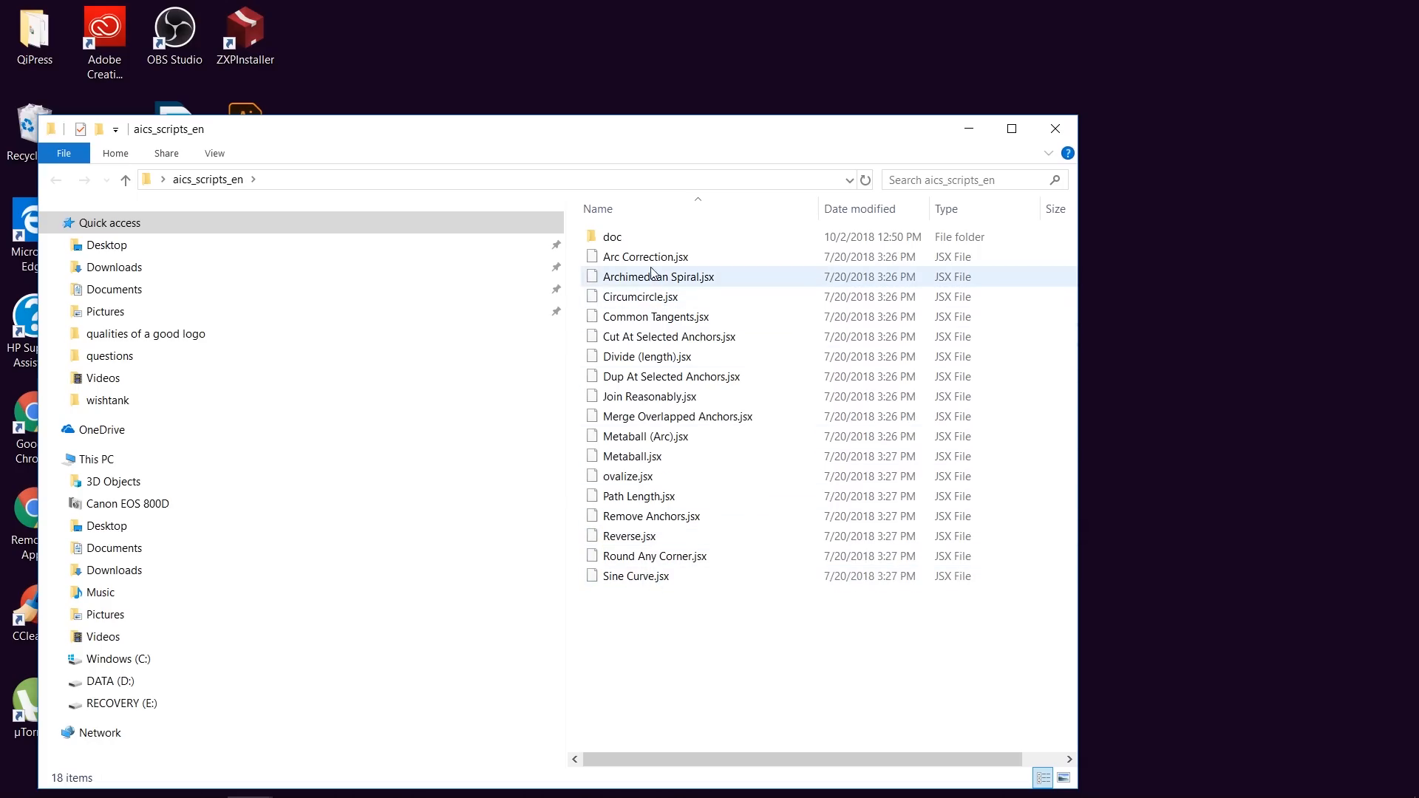
- Open the doc folder and read the usage notes in the README file, closing it when done
click(613, 241)
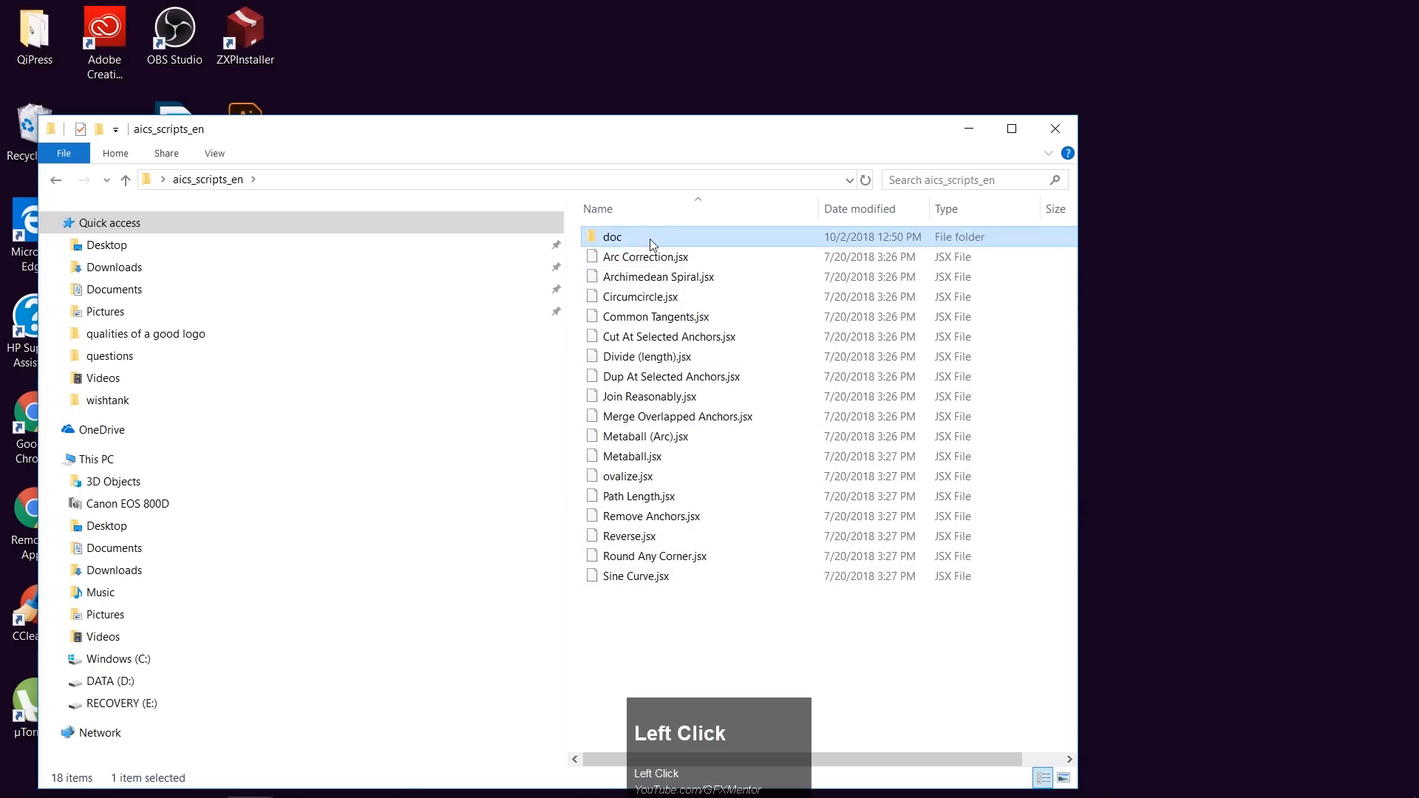
double_click(695, 241)
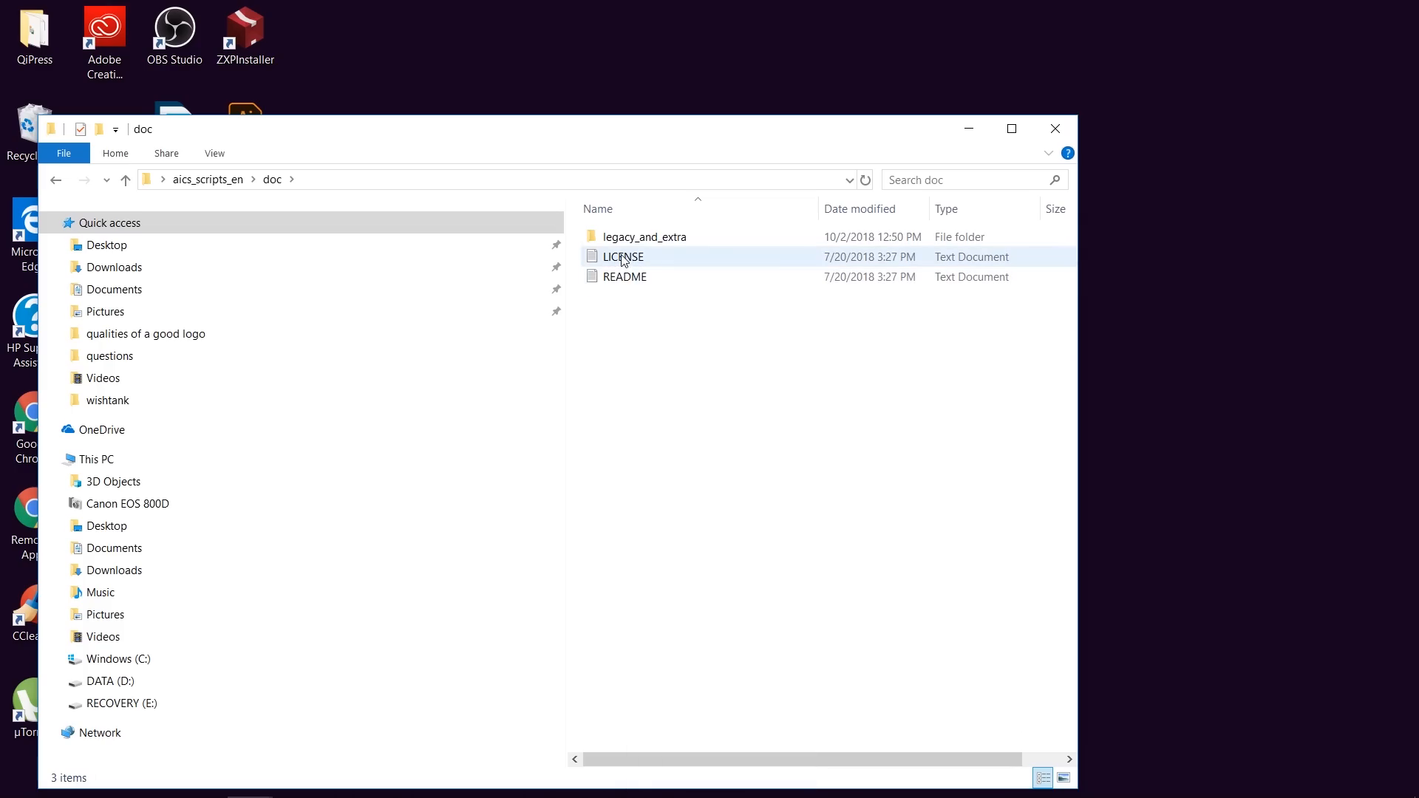
double_click(624, 280)
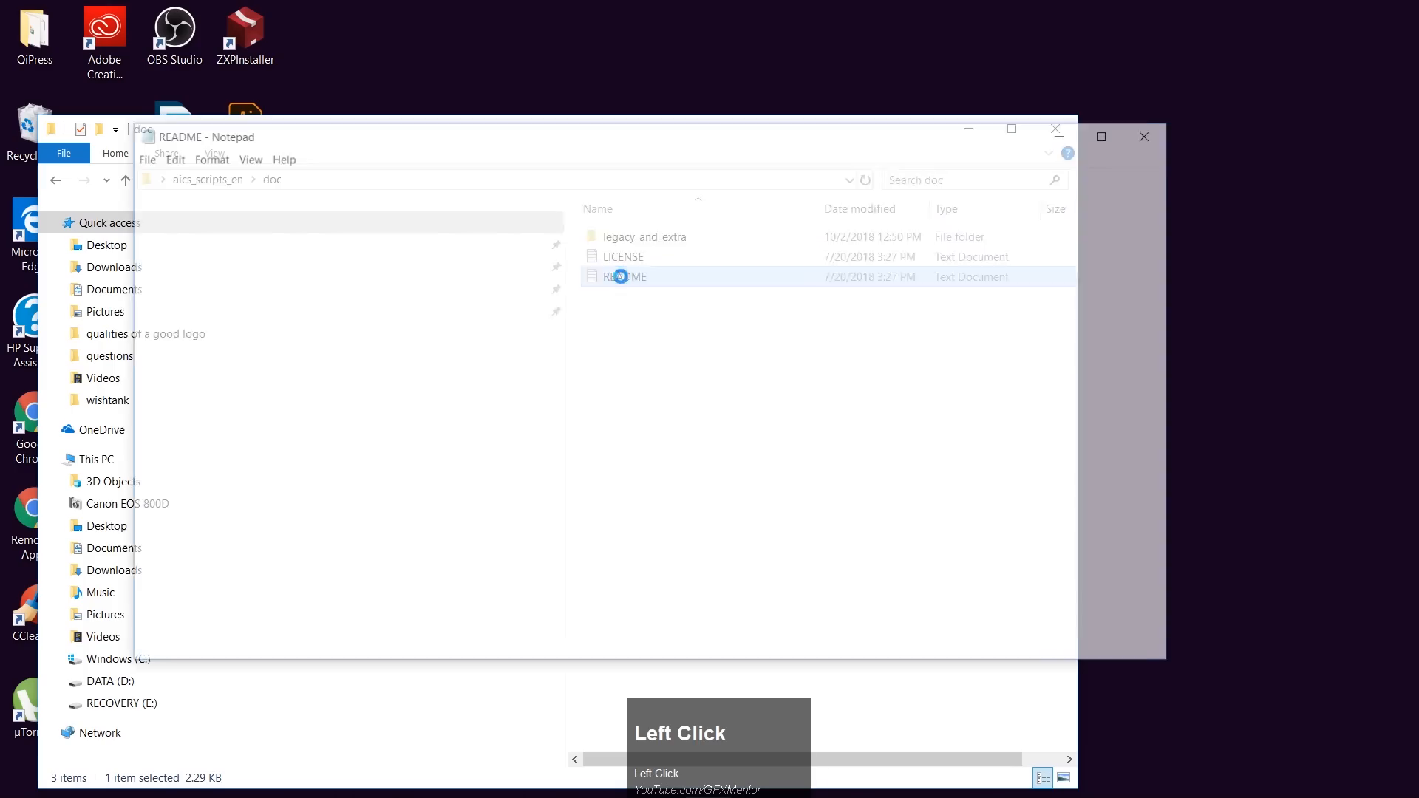
scroll(666, 278, down, 6)
scroll(665, 277, up, 6)
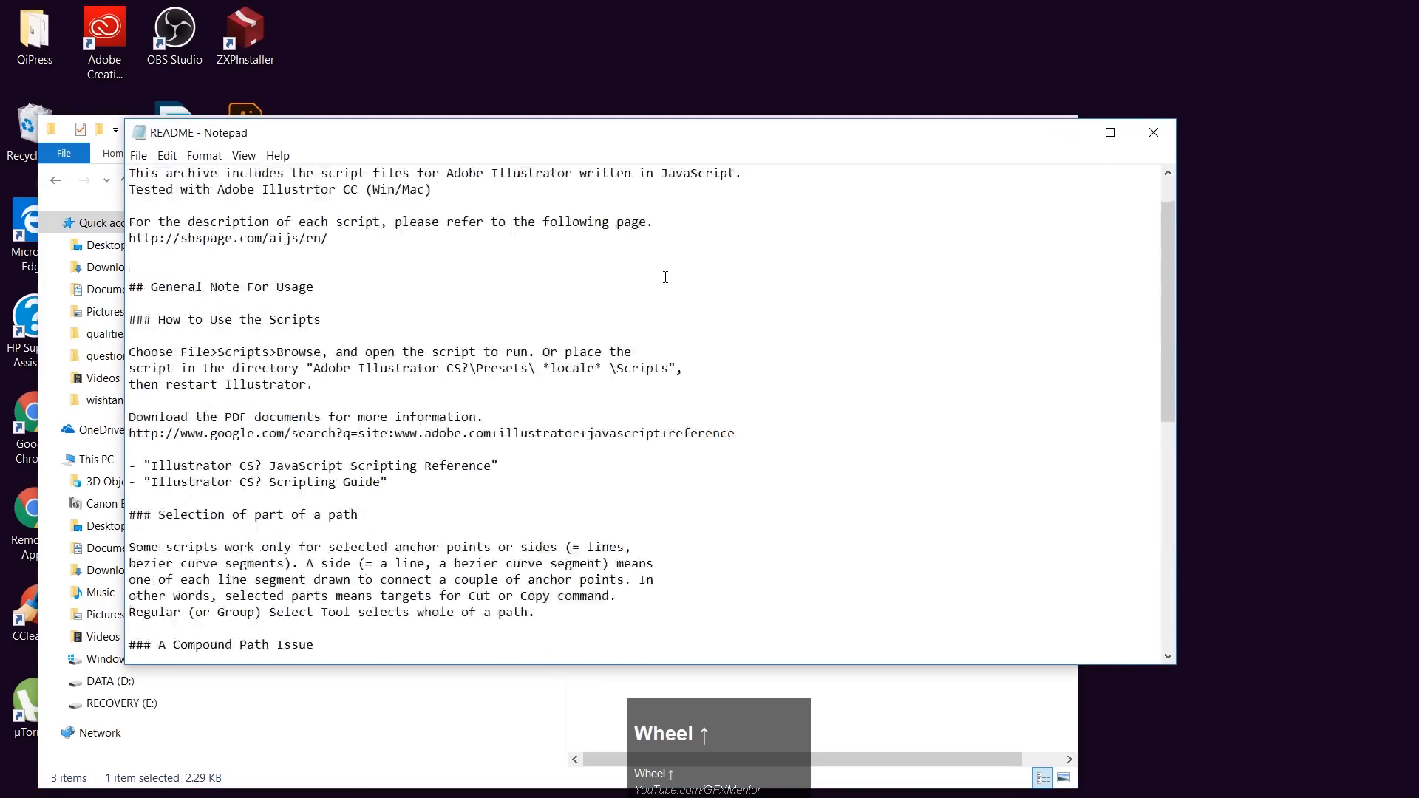
click(1152, 136)
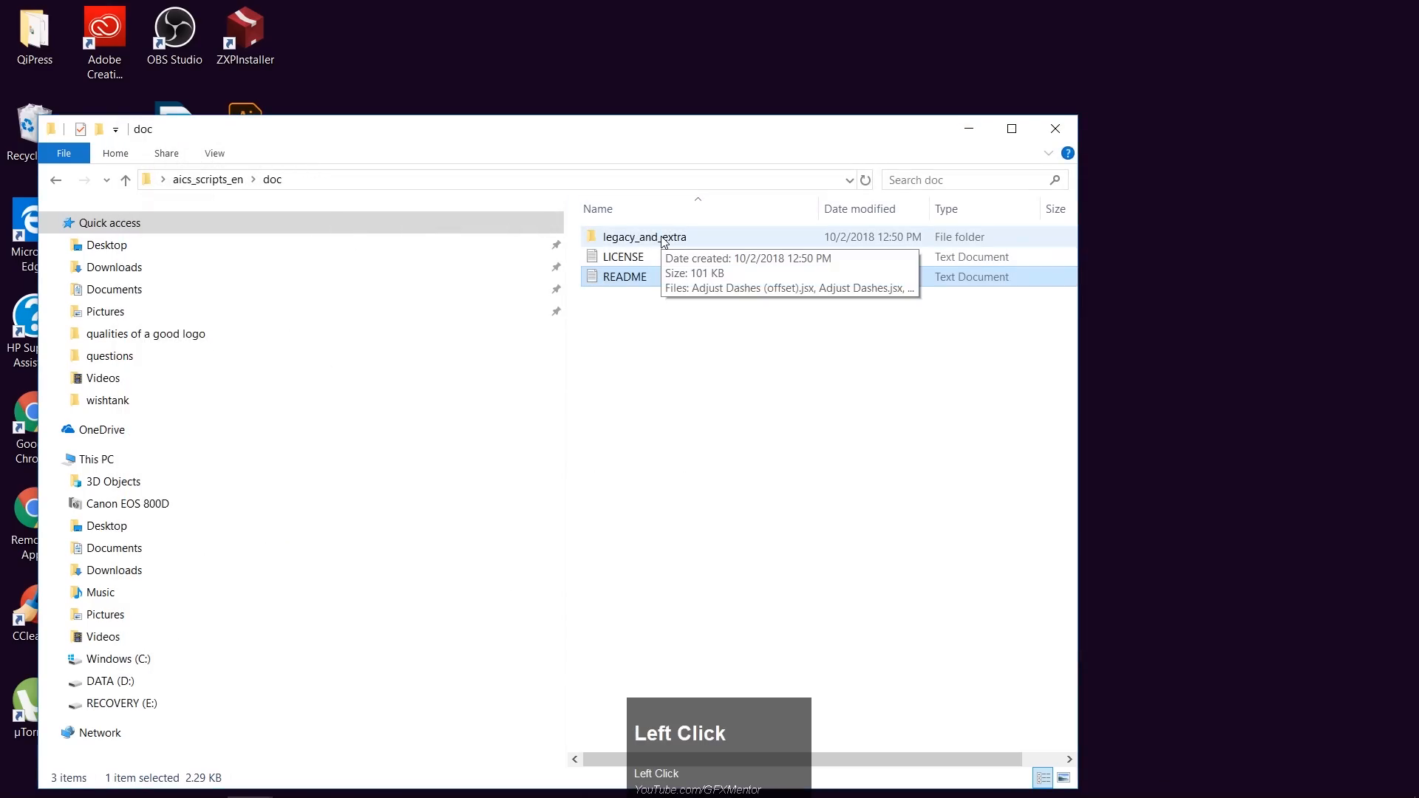
- View the scripts in the legacy_and_extra folder and return to the aics_scripts_en folder
double_click(701, 243)
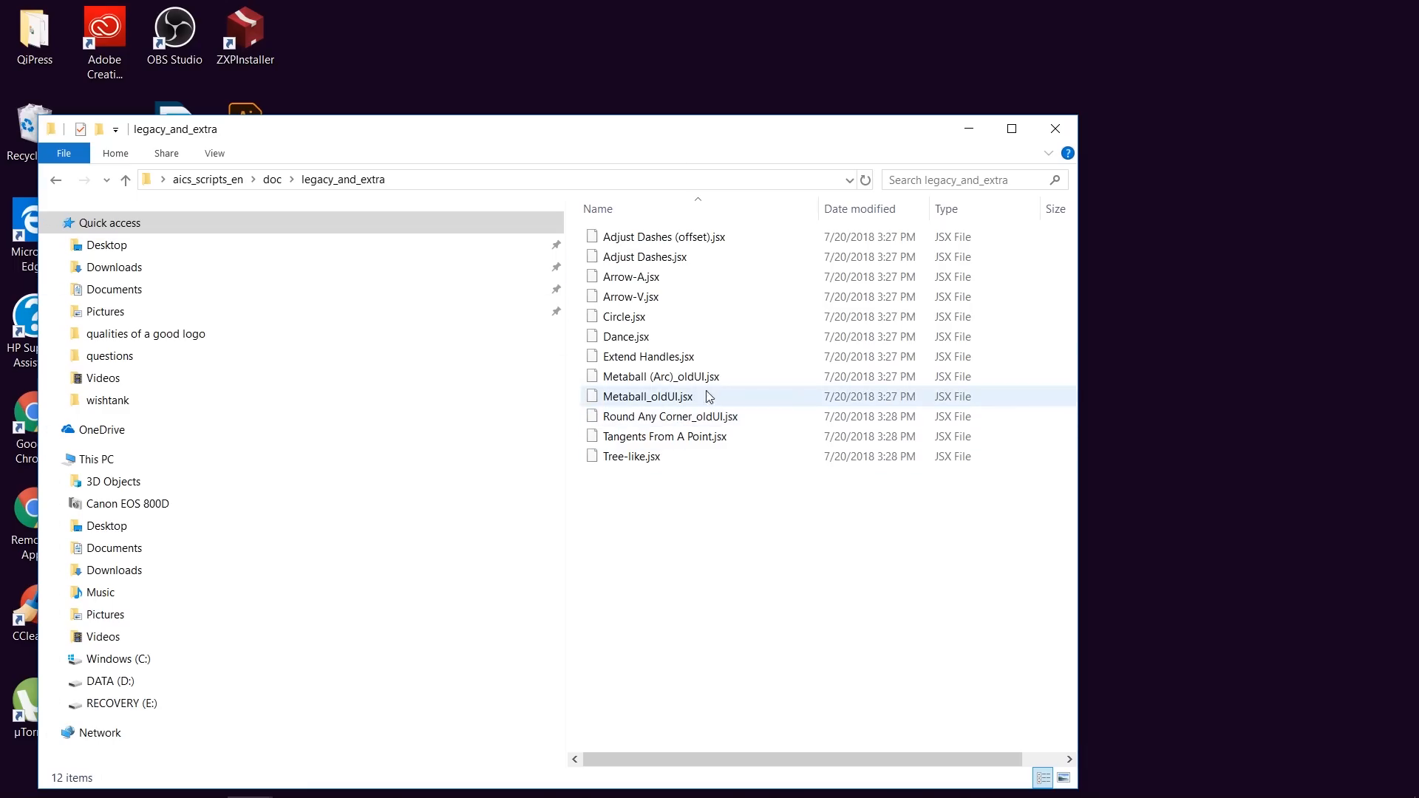
click(272, 182)
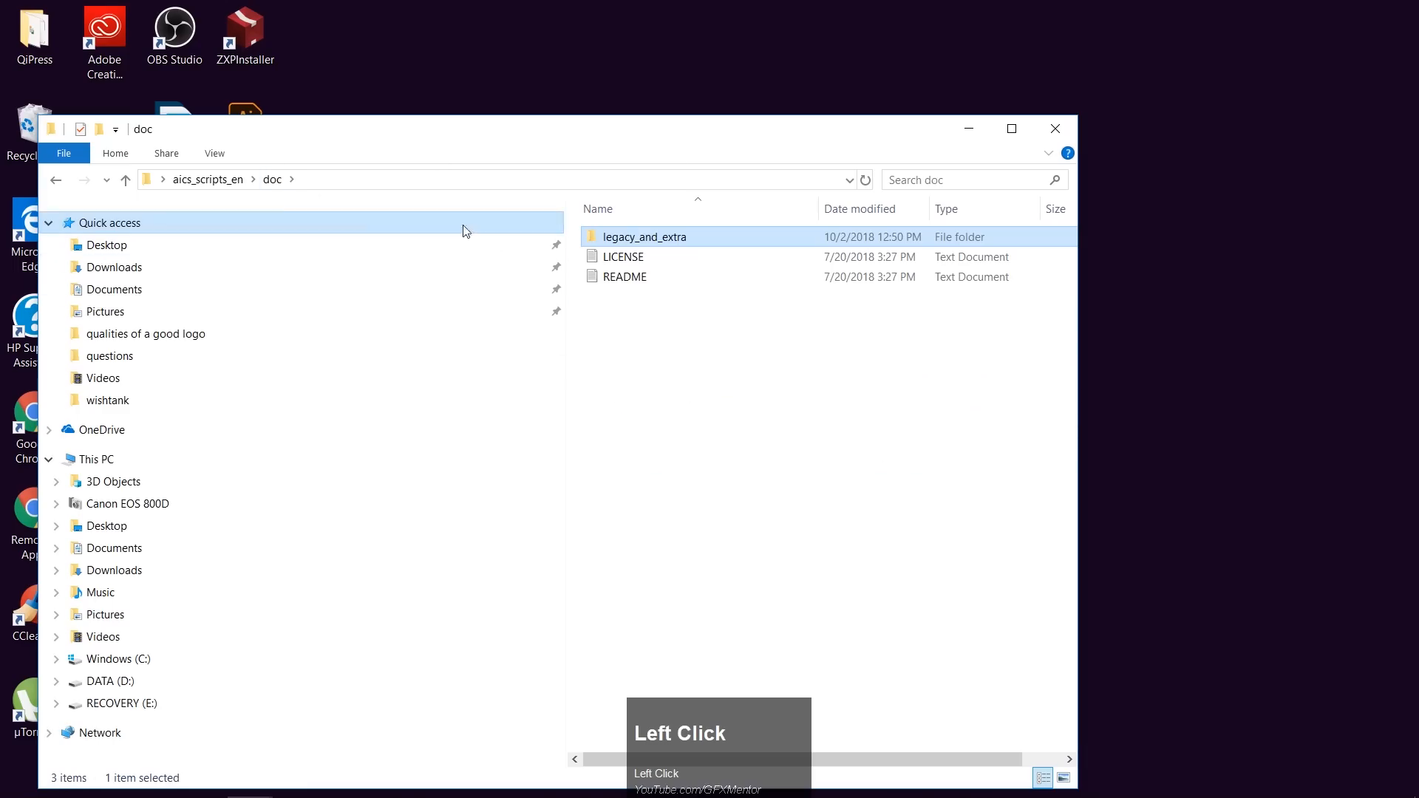
click(216, 184)
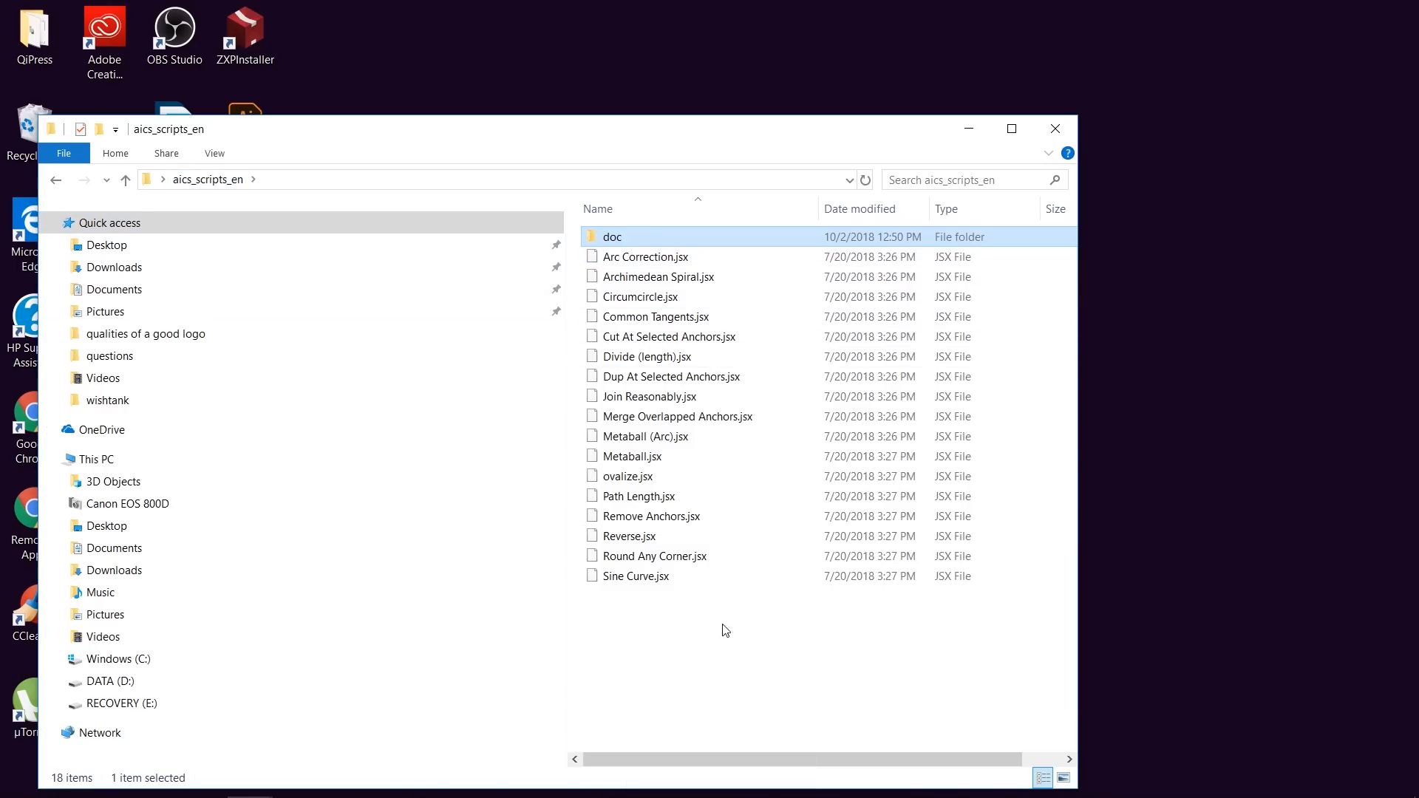
- Copy all the JSX script files in the aics_scripts_en folder, leaving out the doc folder
drag(737, 640, 640, 257)
right_click(640, 263)
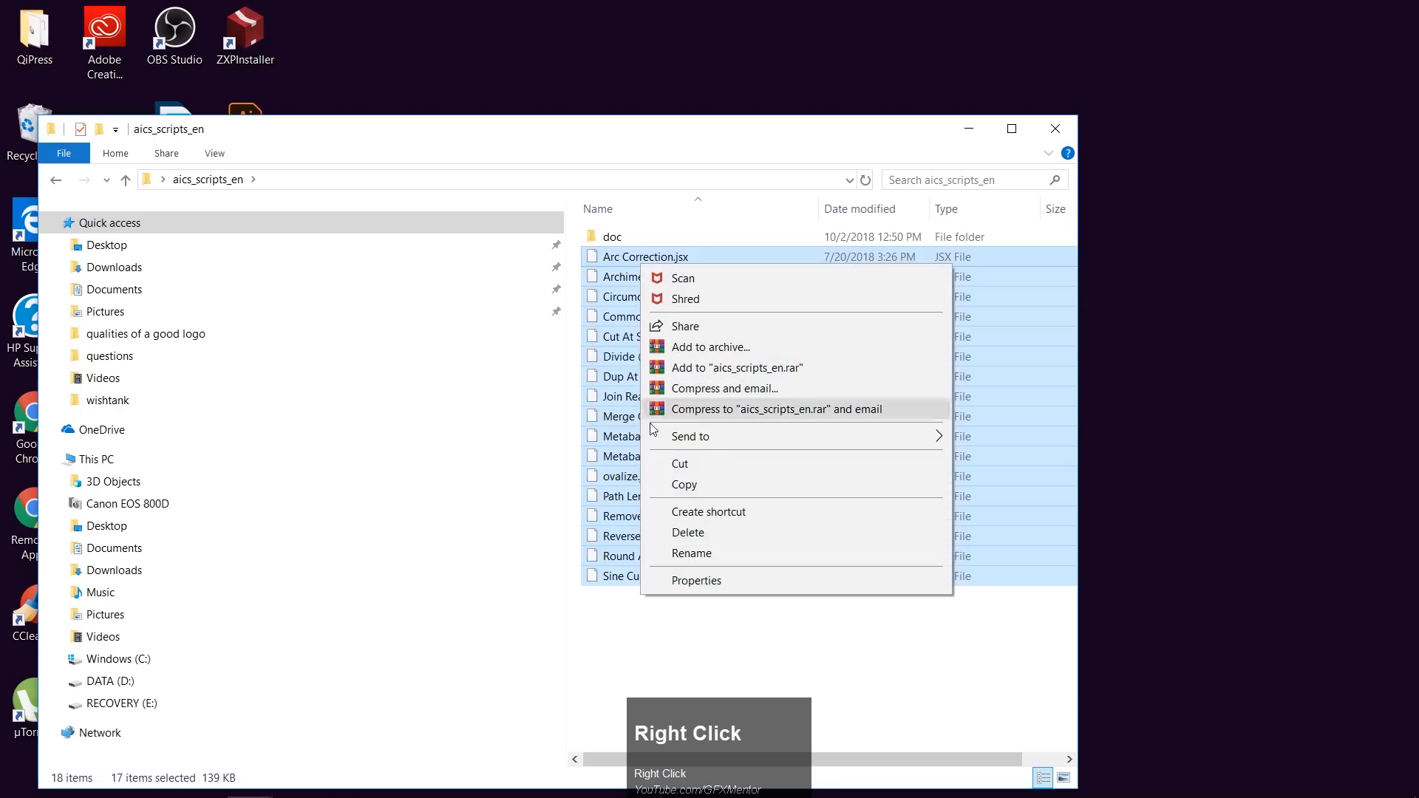
click(663, 484)
click(715, 651)
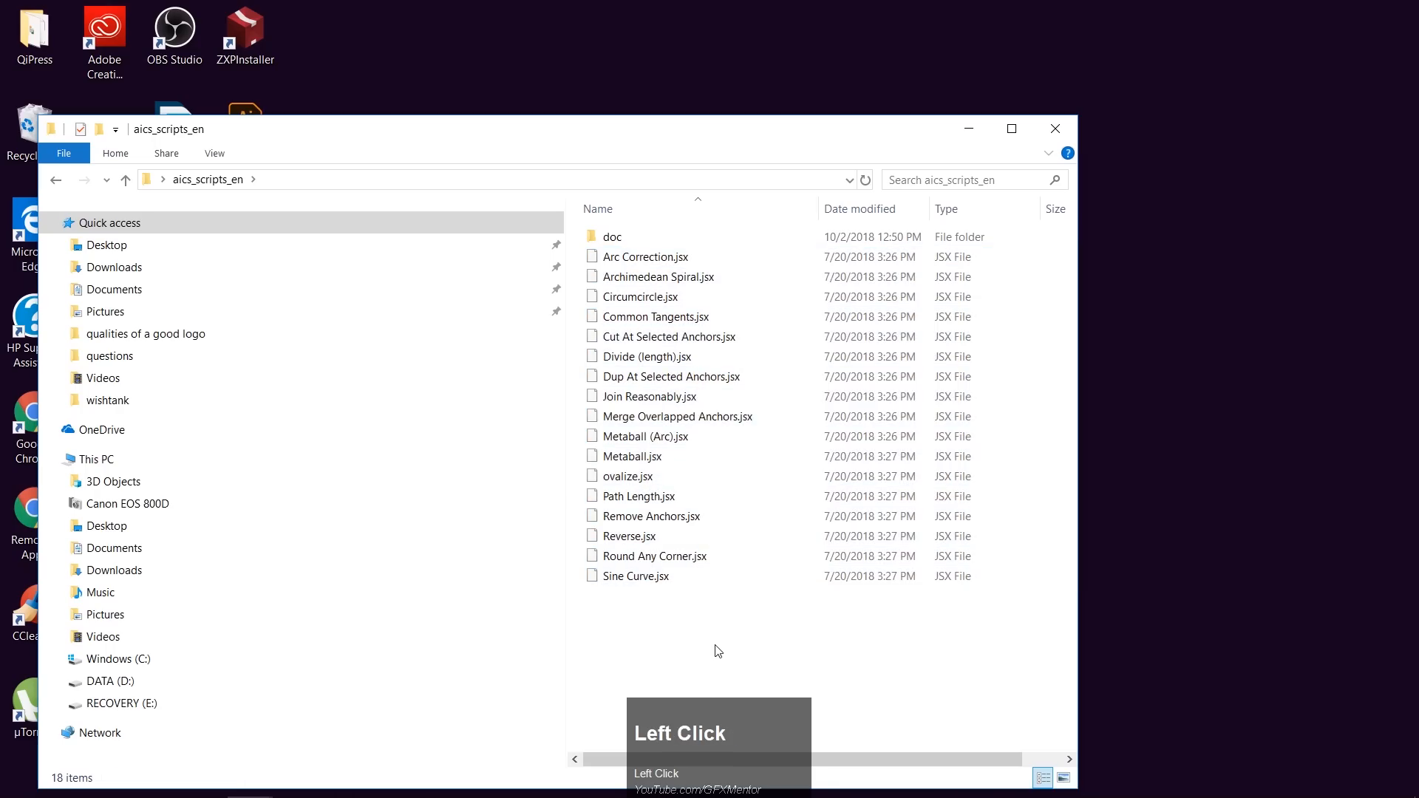
- Open a second File Explorer window and browse to the Adobe Illustrator CC 2018 folder under Program Files > Adobe on Windows (C:)
key(super+e)
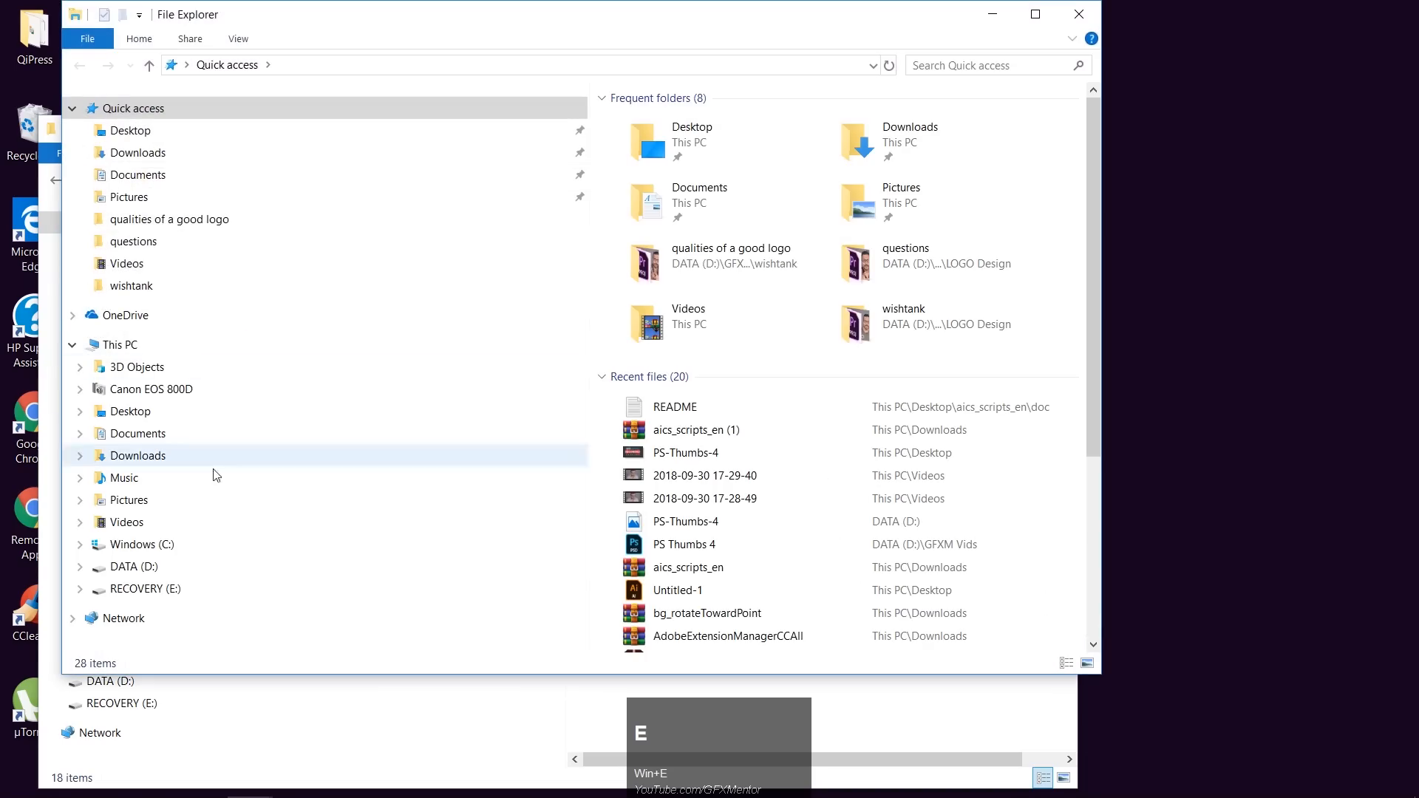
click(169, 549)
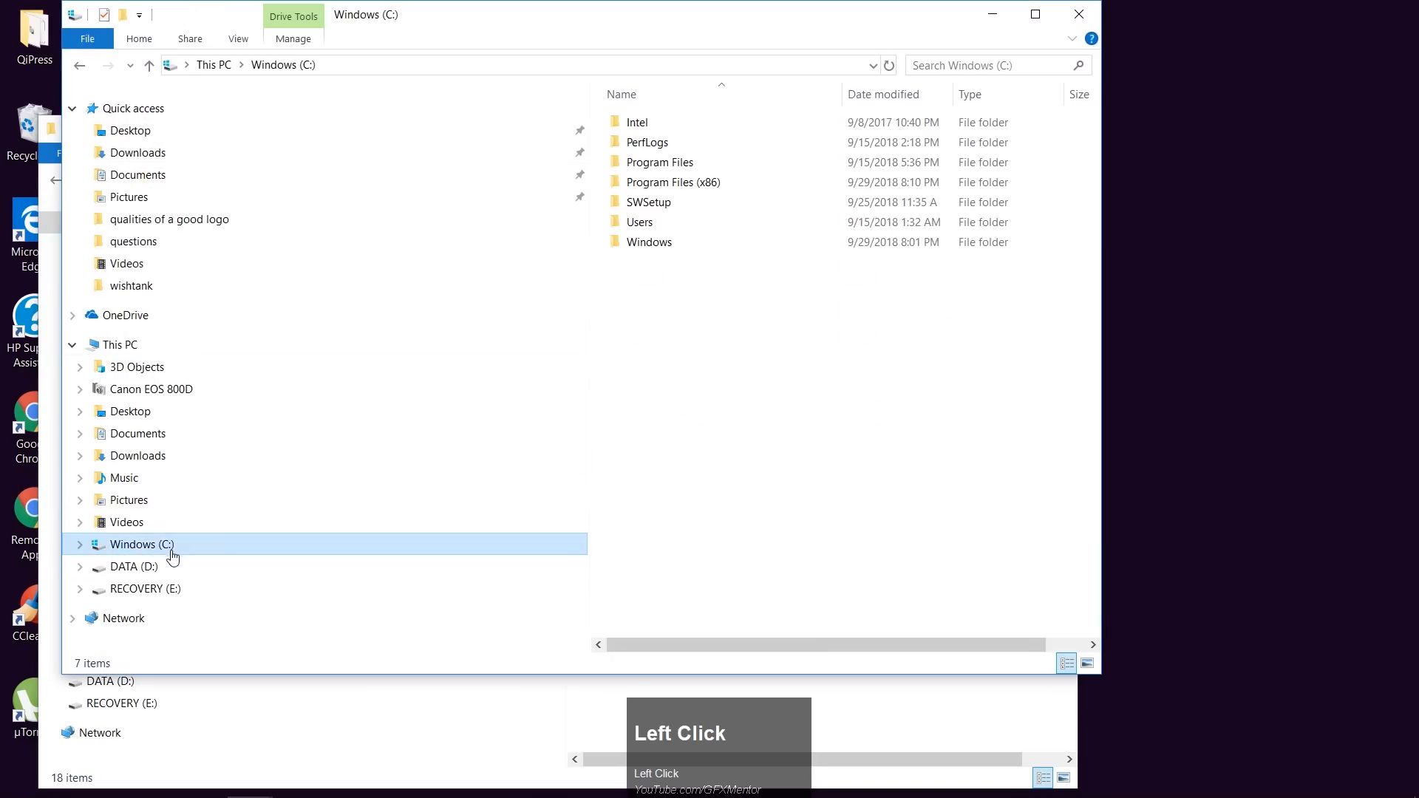
click(80, 545)
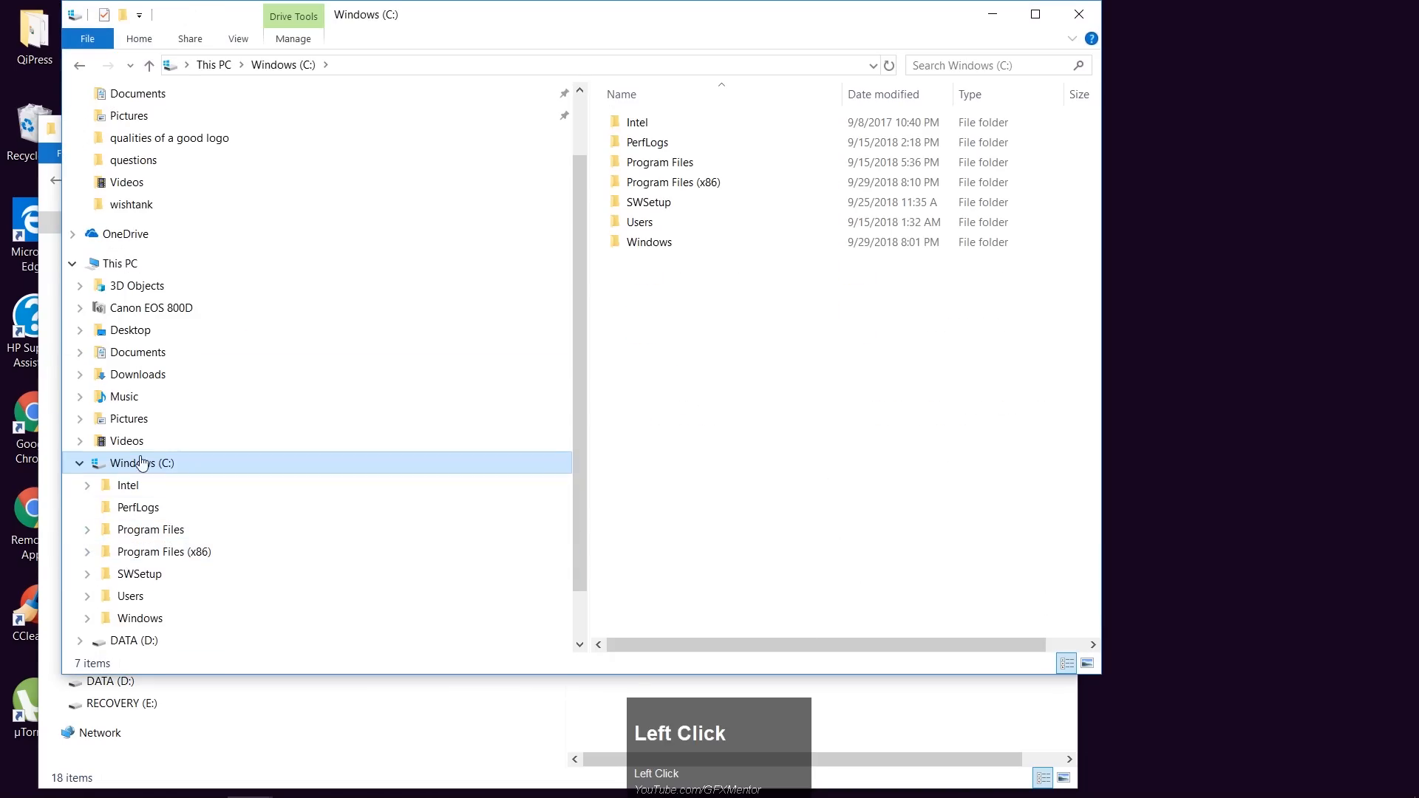
click(138, 536)
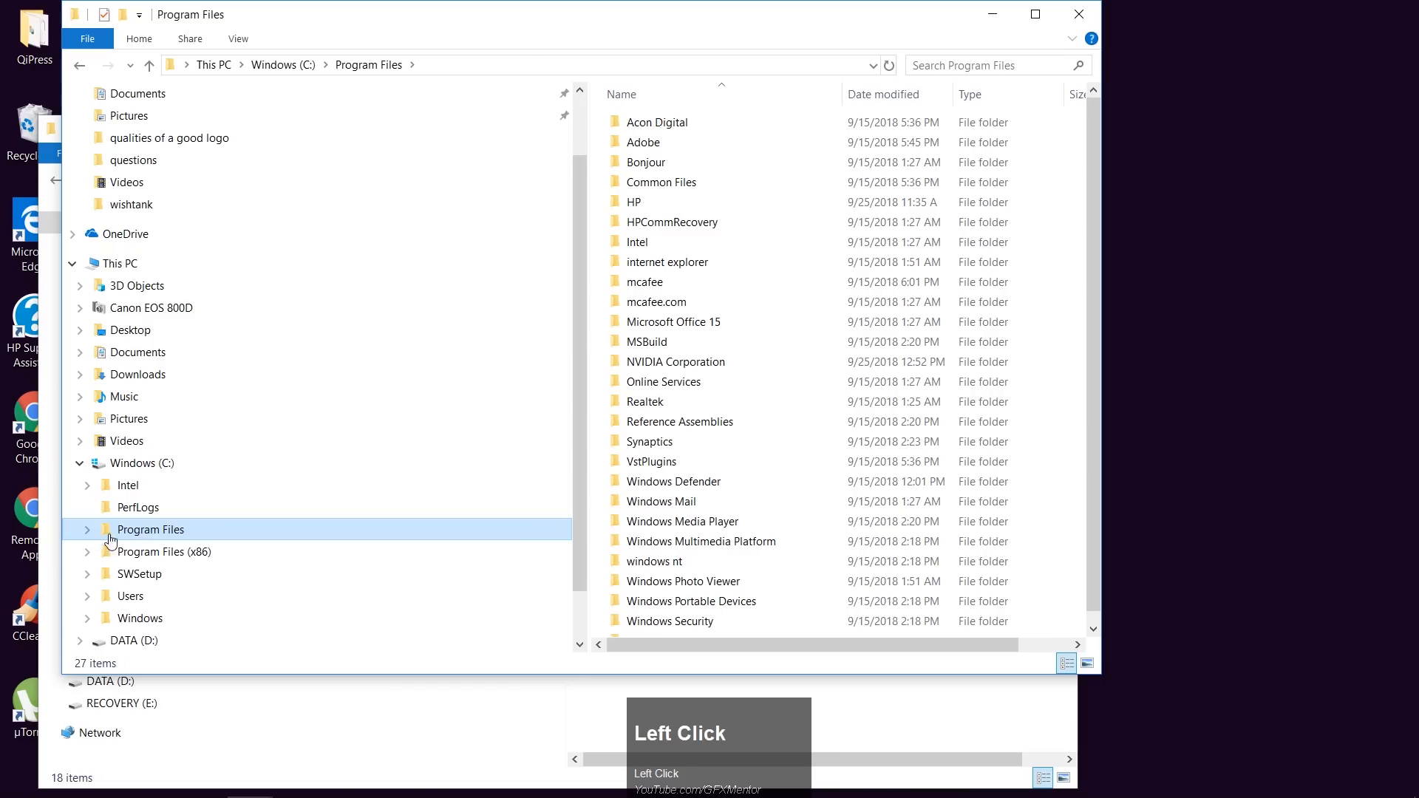
click(89, 531)
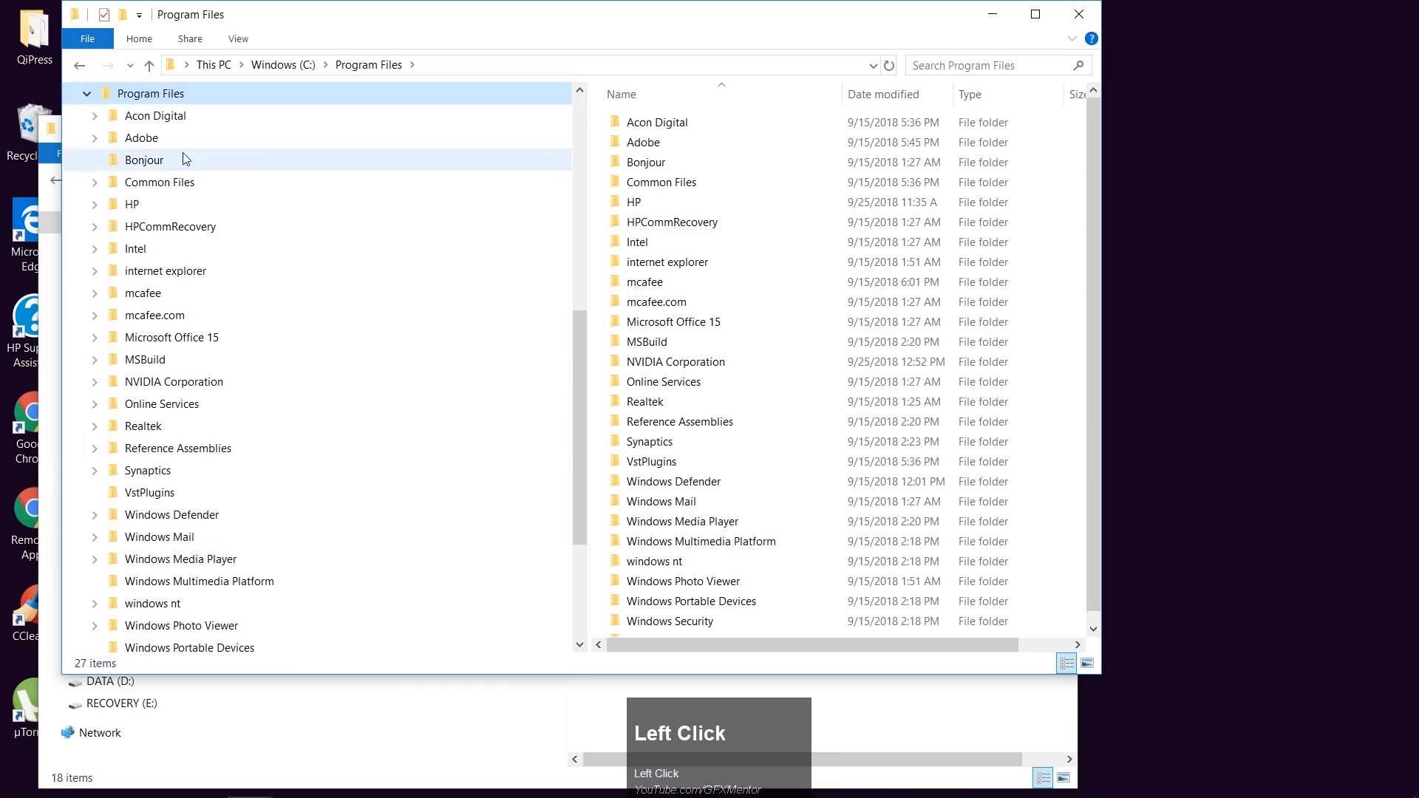
click(95, 138)
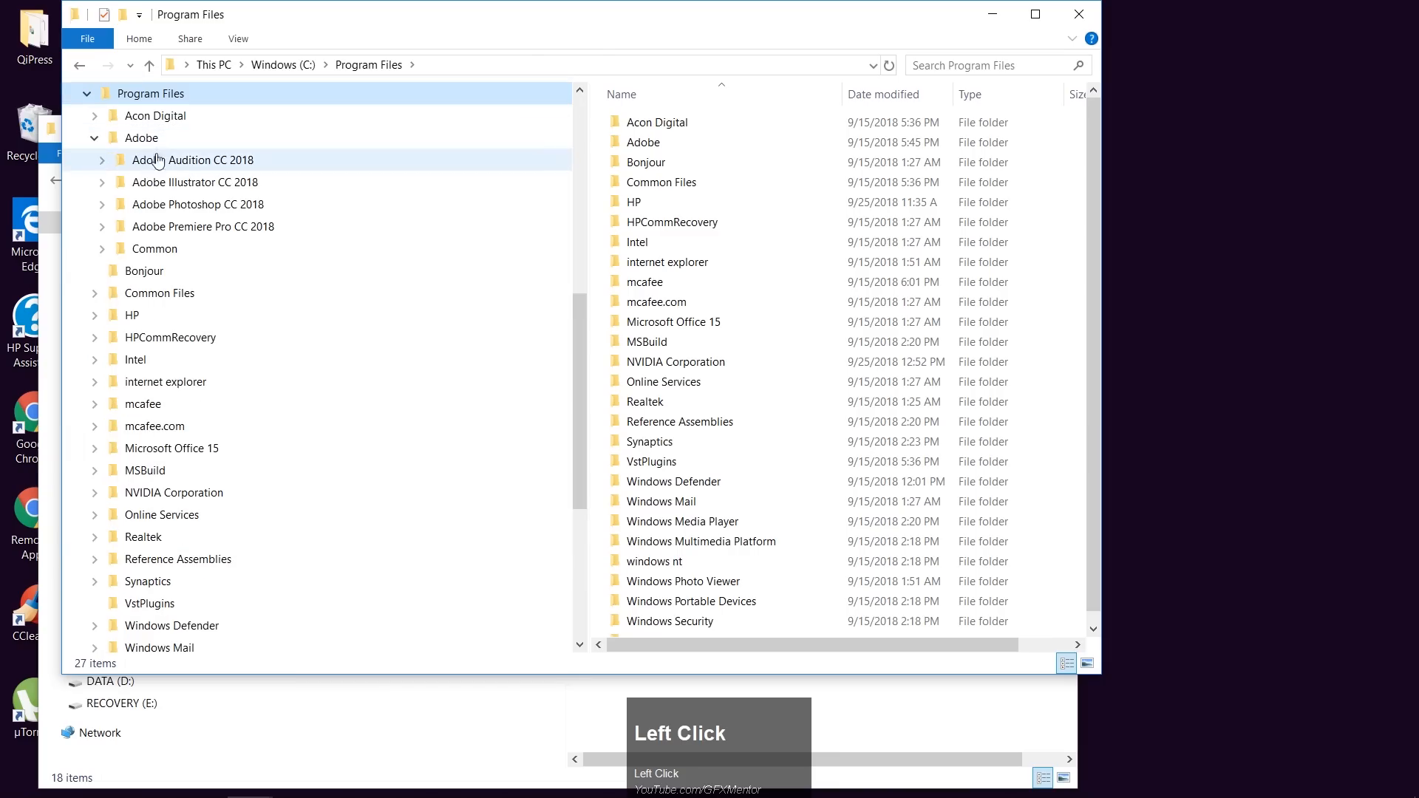
click(180, 185)
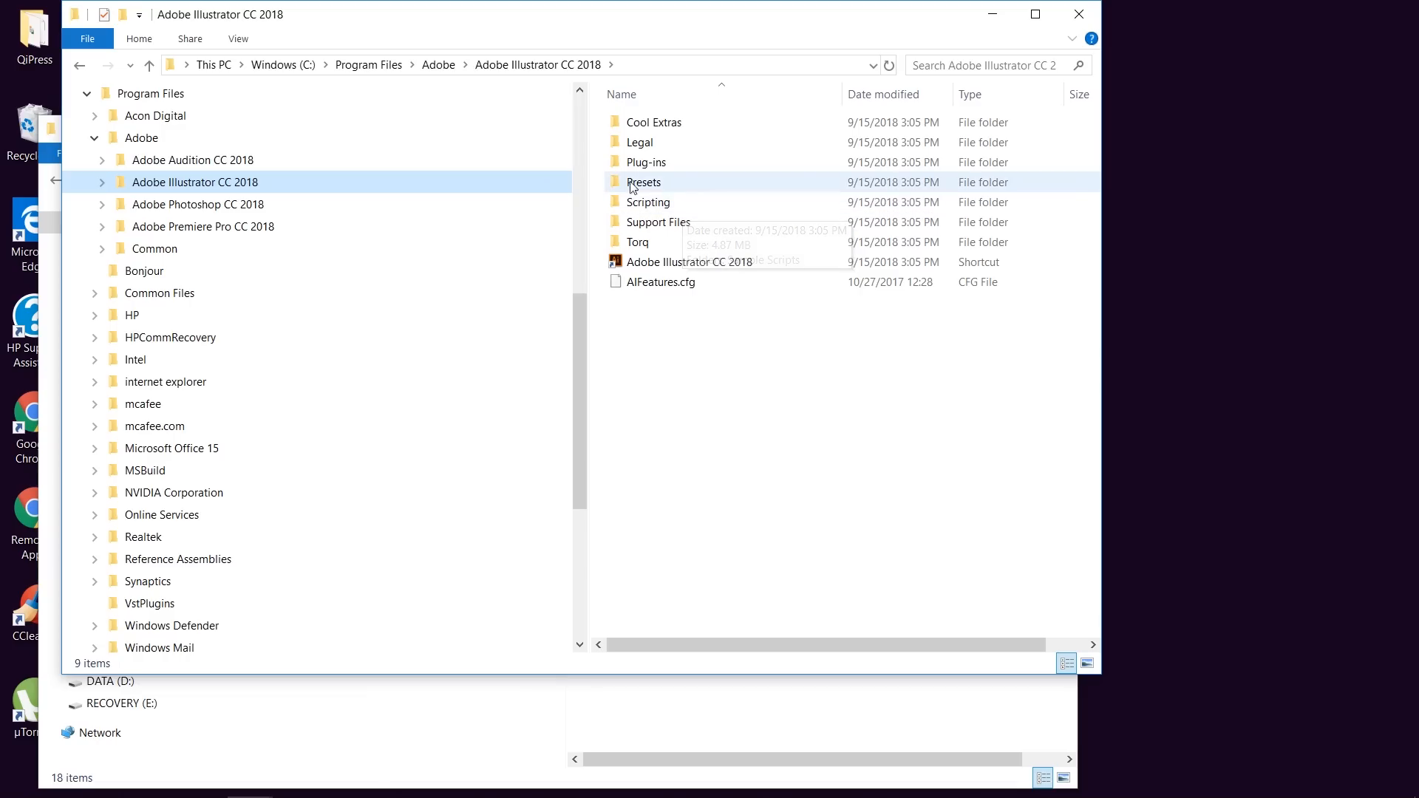
- Open the Scripts folder inside Presets > en_GB of the Adobe Illustrator CC 2018 folder
click(677, 183)
double_click(678, 183)
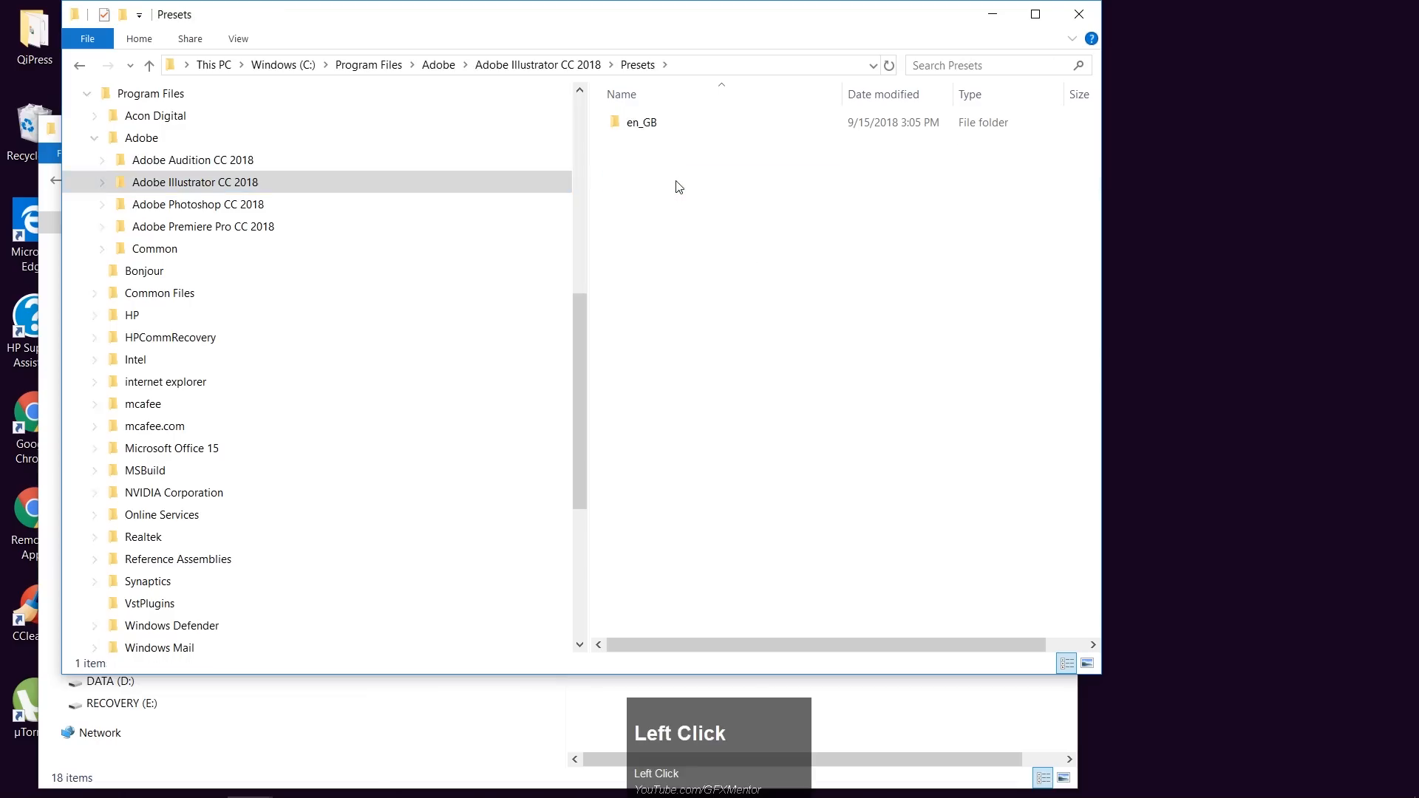
double_click(638, 127)
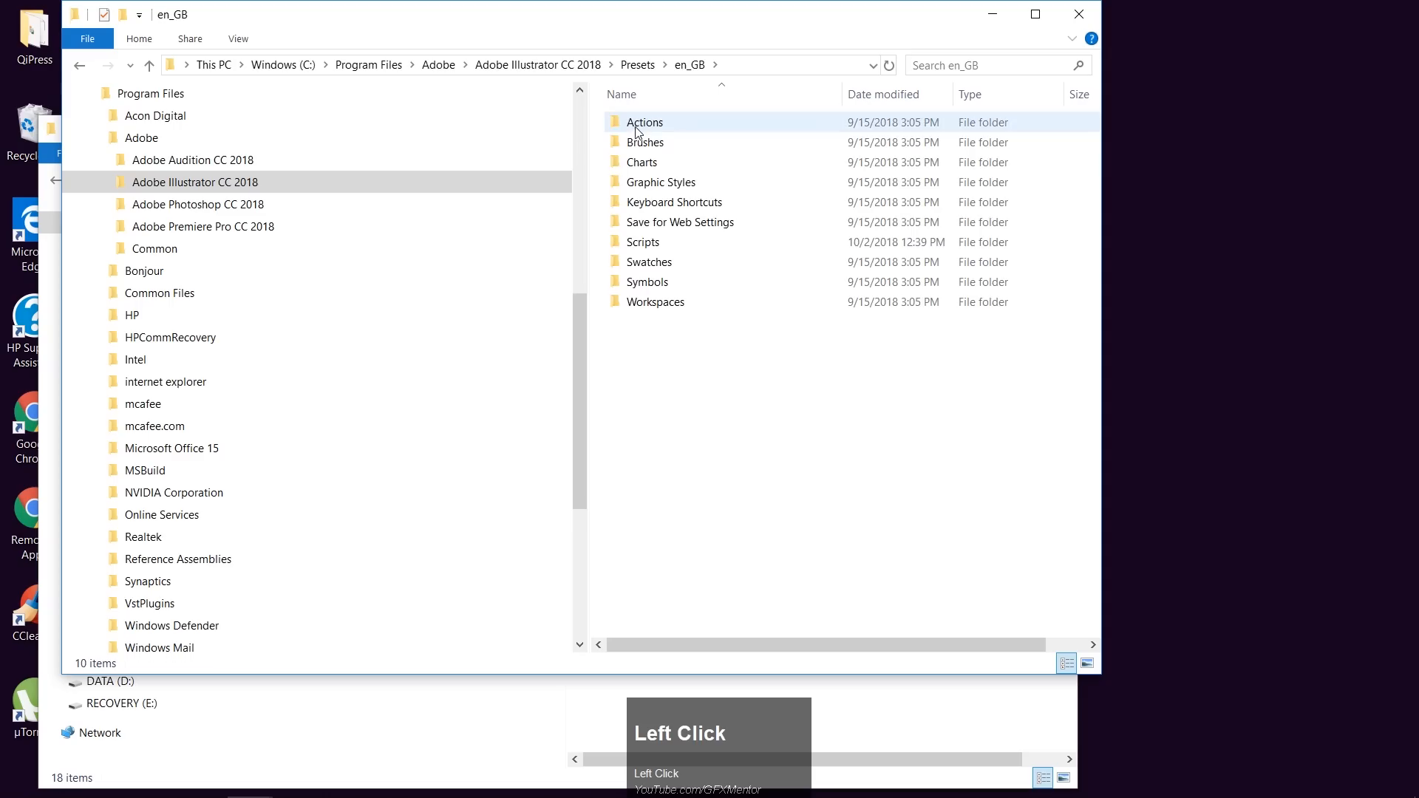
double_click(673, 245)
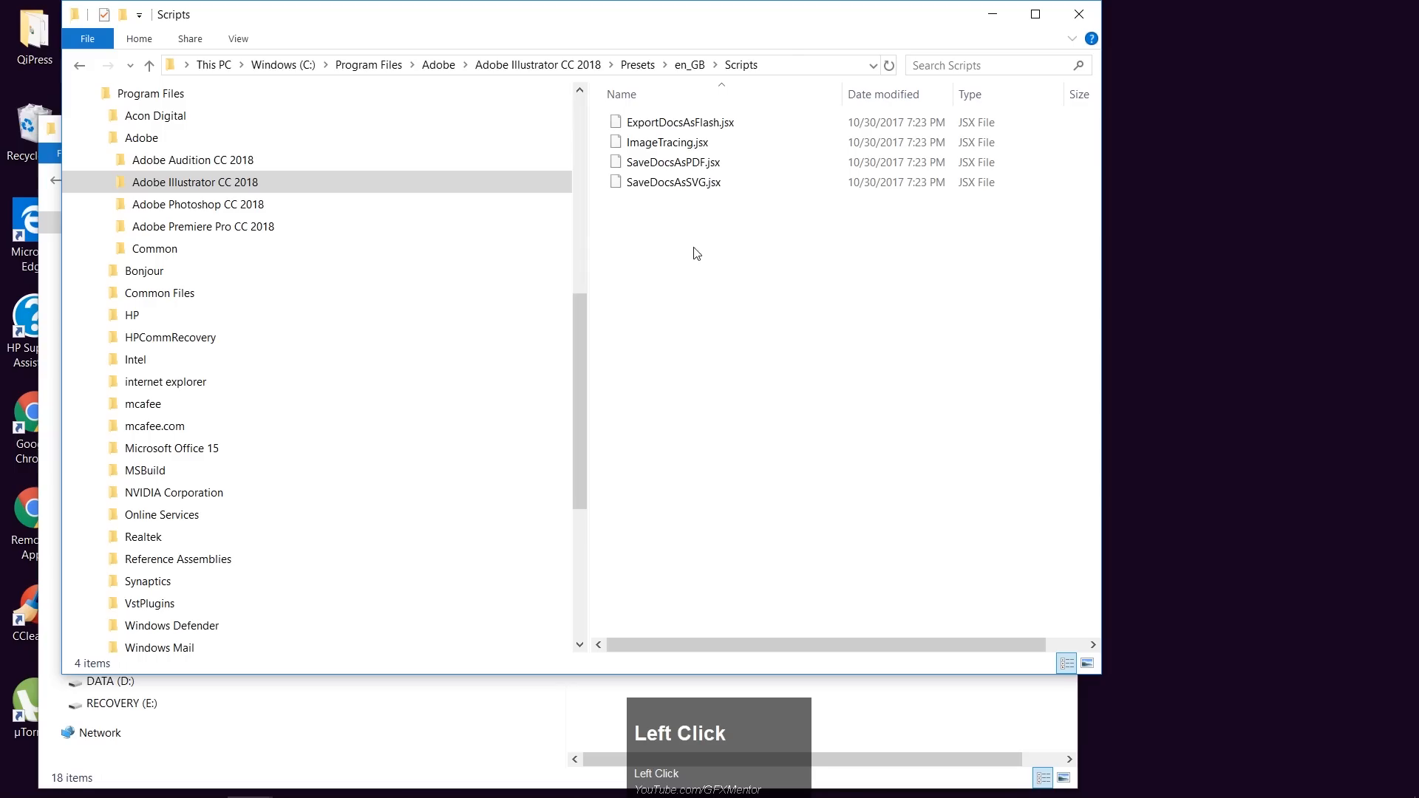
- Paste the copied JSX scripts into the Scripts folder, granting administrator permission for all current items
right_click(695, 253)
click(694, 378)
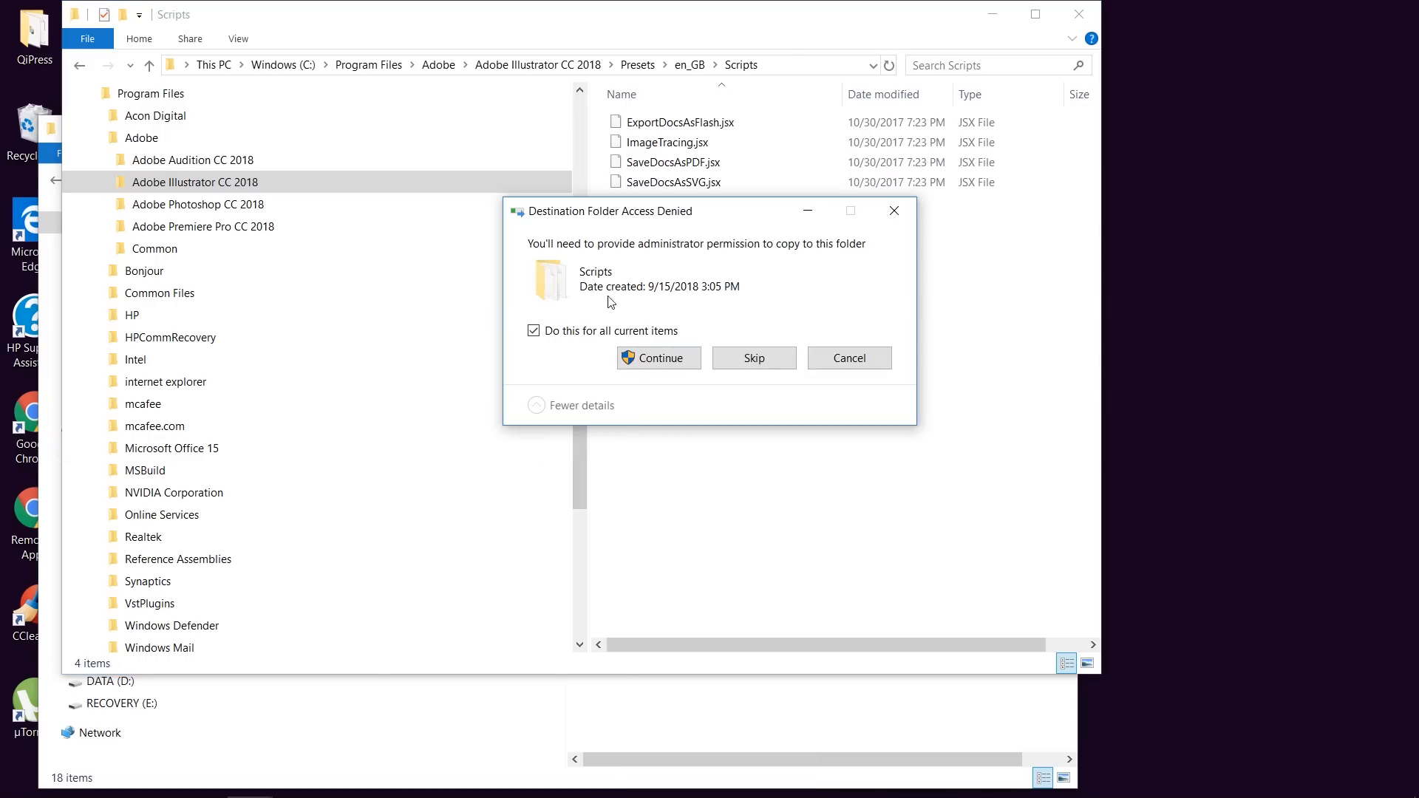
click(535, 332)
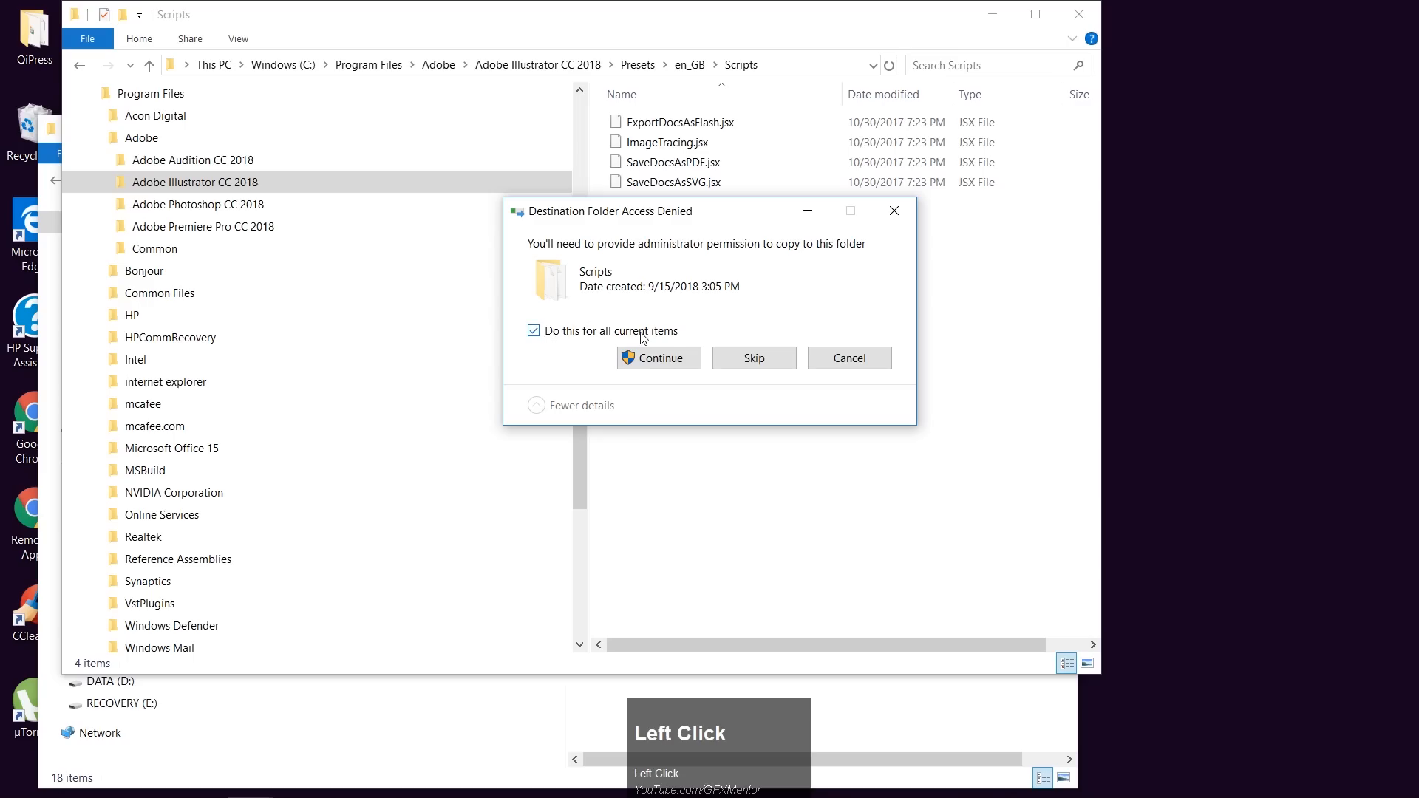
click(665, 362)
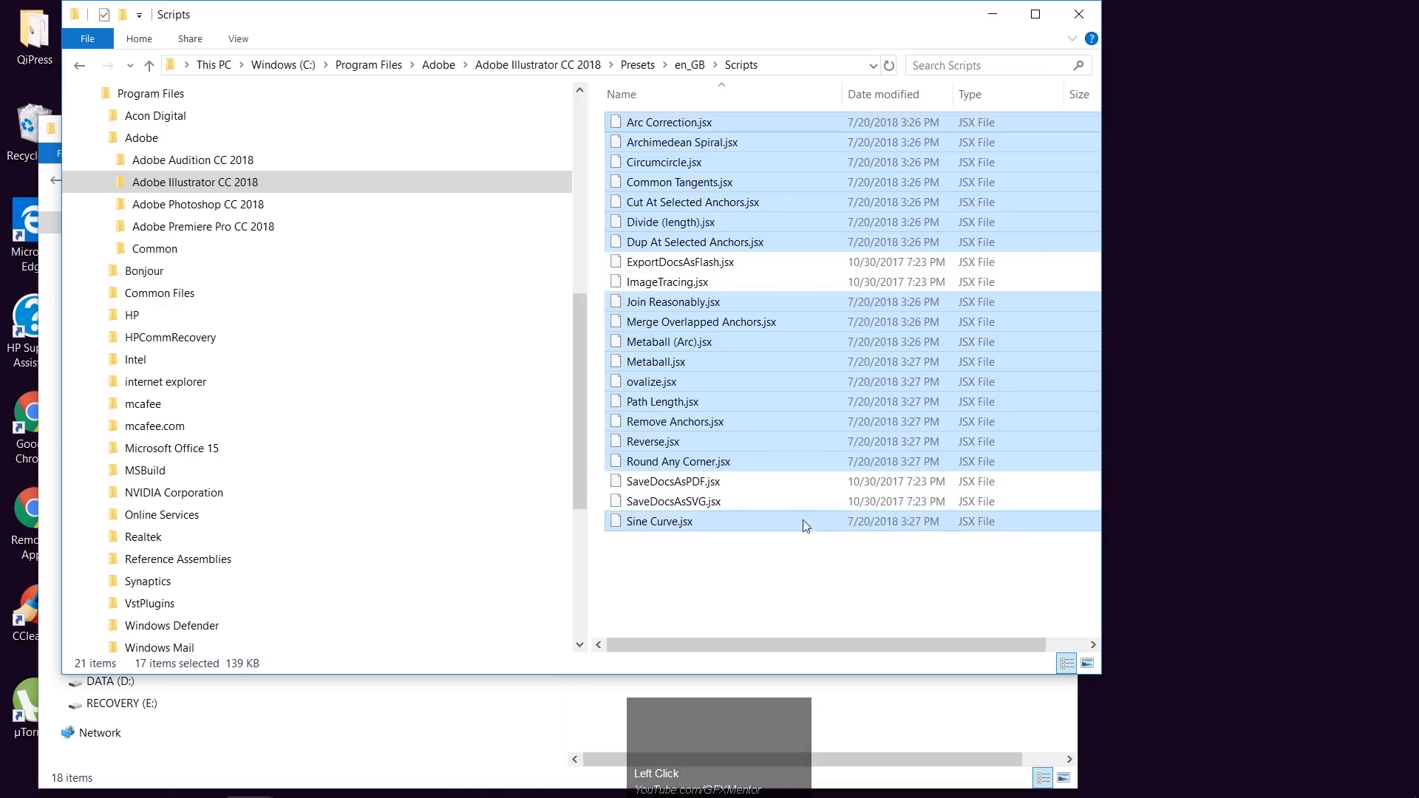
- Copy all the JSX files in the doc > legacy_and_extra folder of aics_scripts_en
click(826, 740)
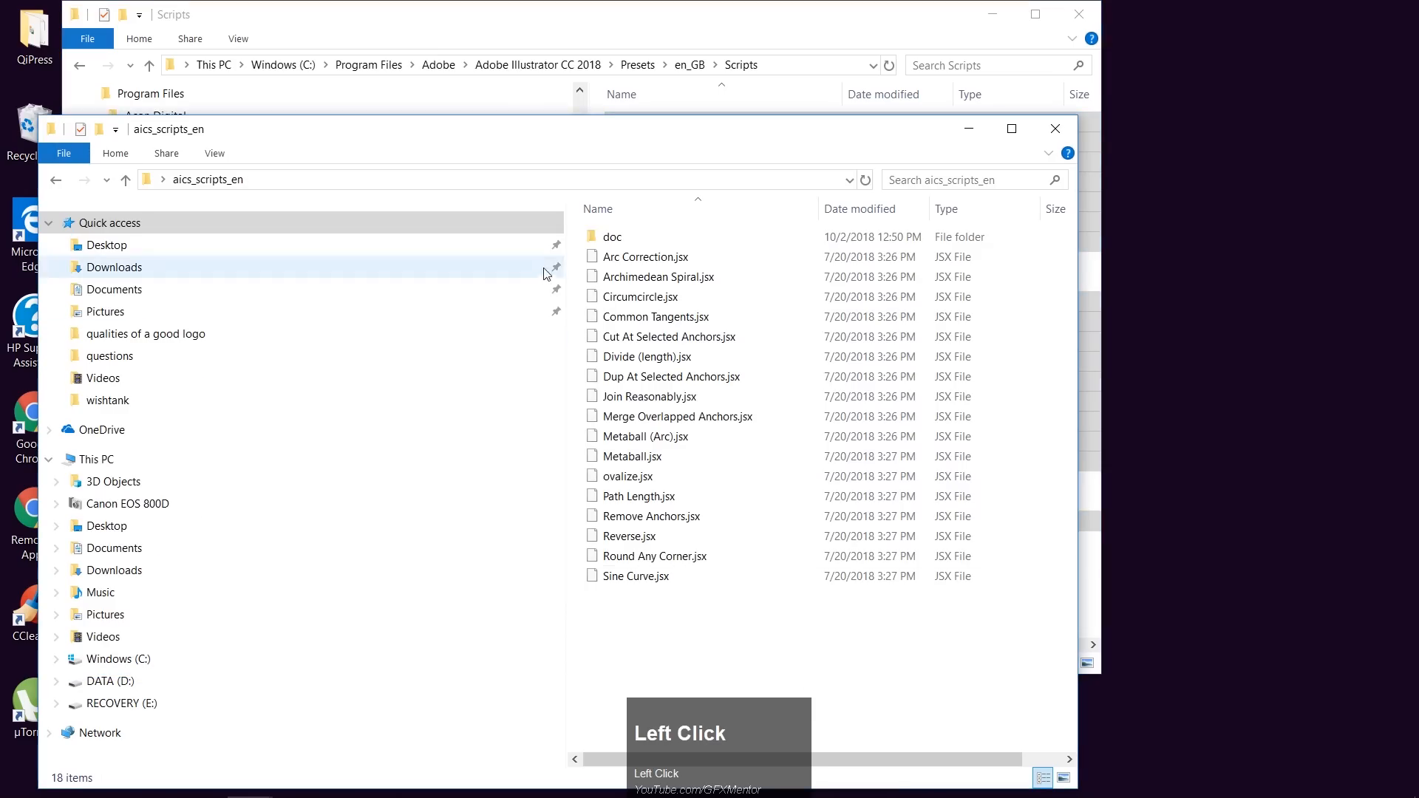
double_click(618, 240)
double_click(631, 243)
drag(692, 547, 563, 219)
right_click(610, 247)
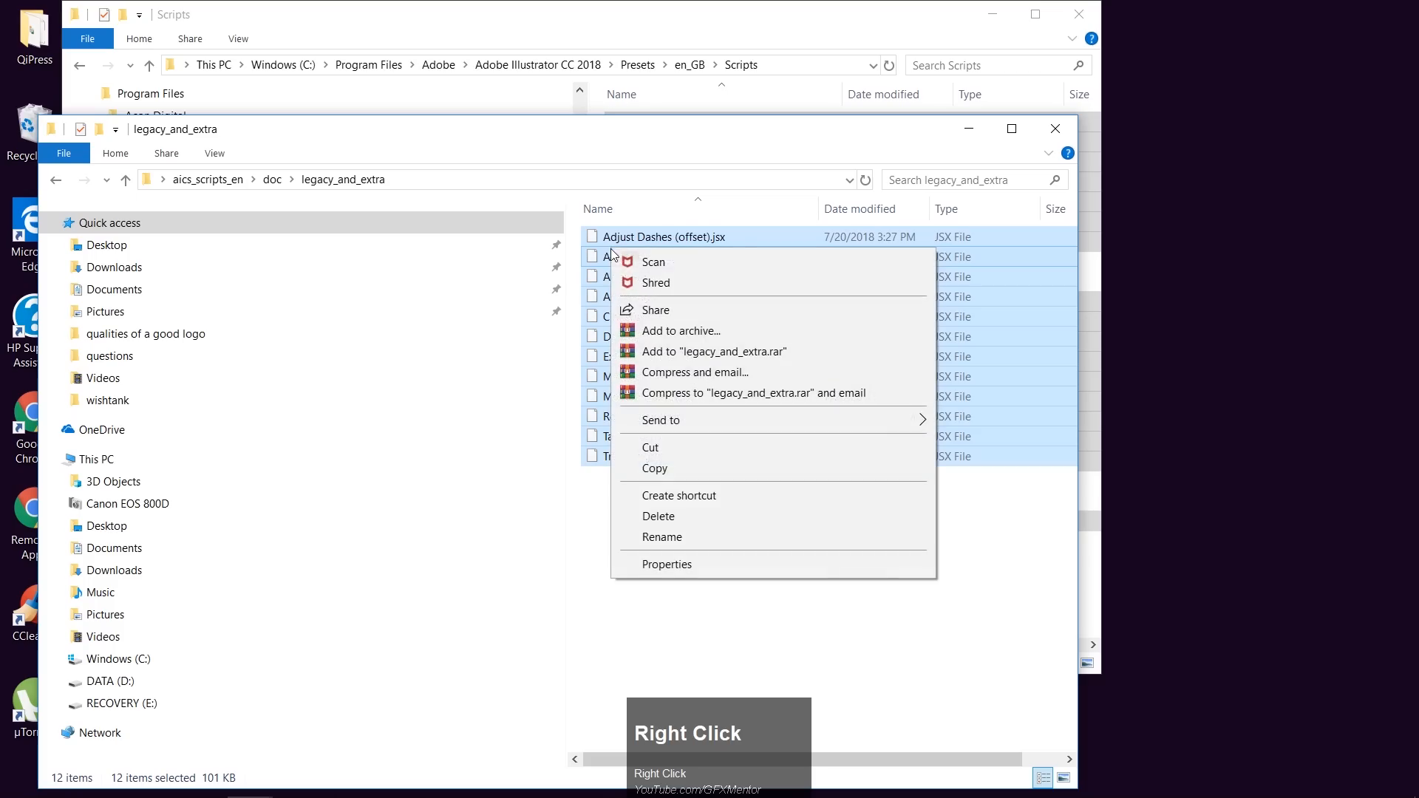
click(648, 470)
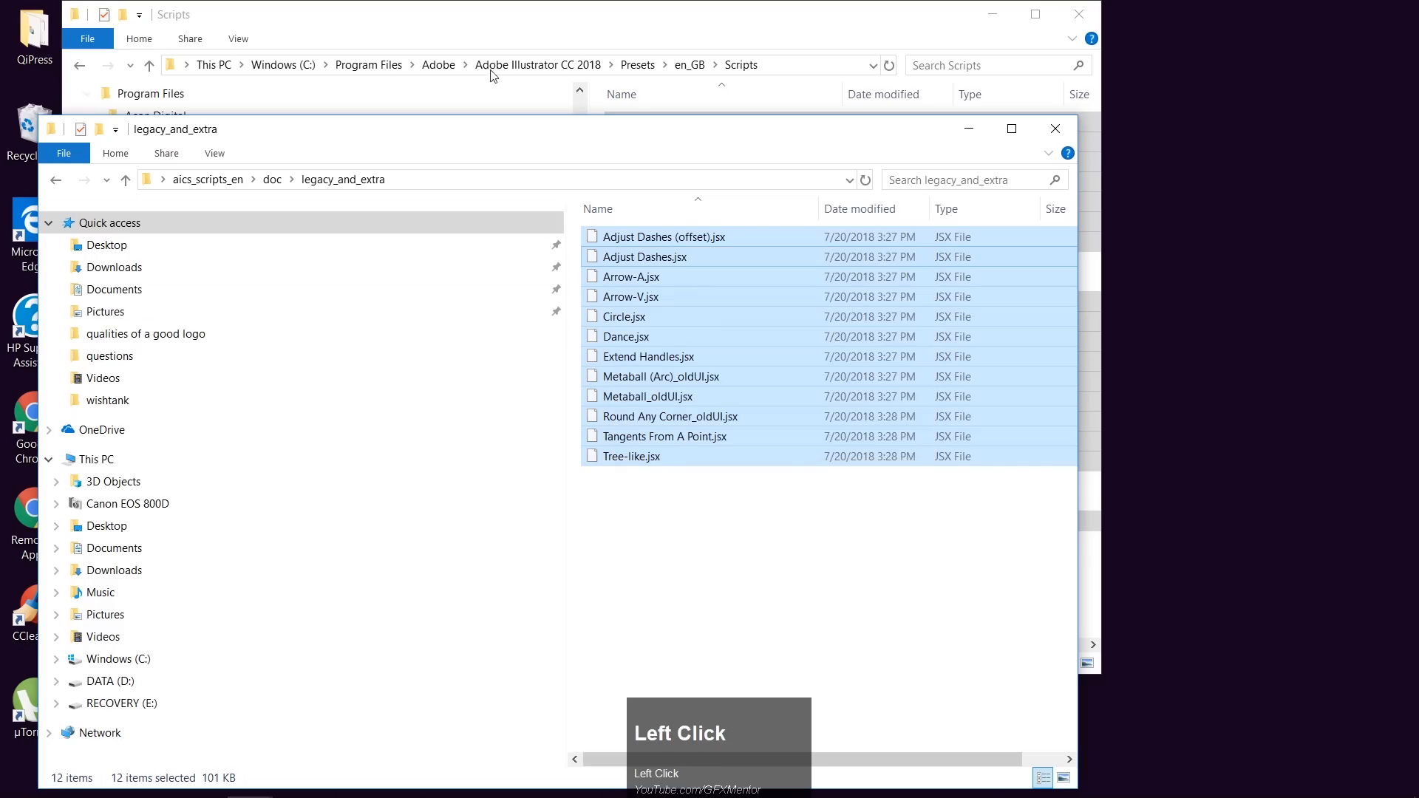
- Paste the legacy_and_extra scripts into Illustrator's Scripts folder with administrator permission and close that folder window
click(498, 28)
right_click(679, 590)
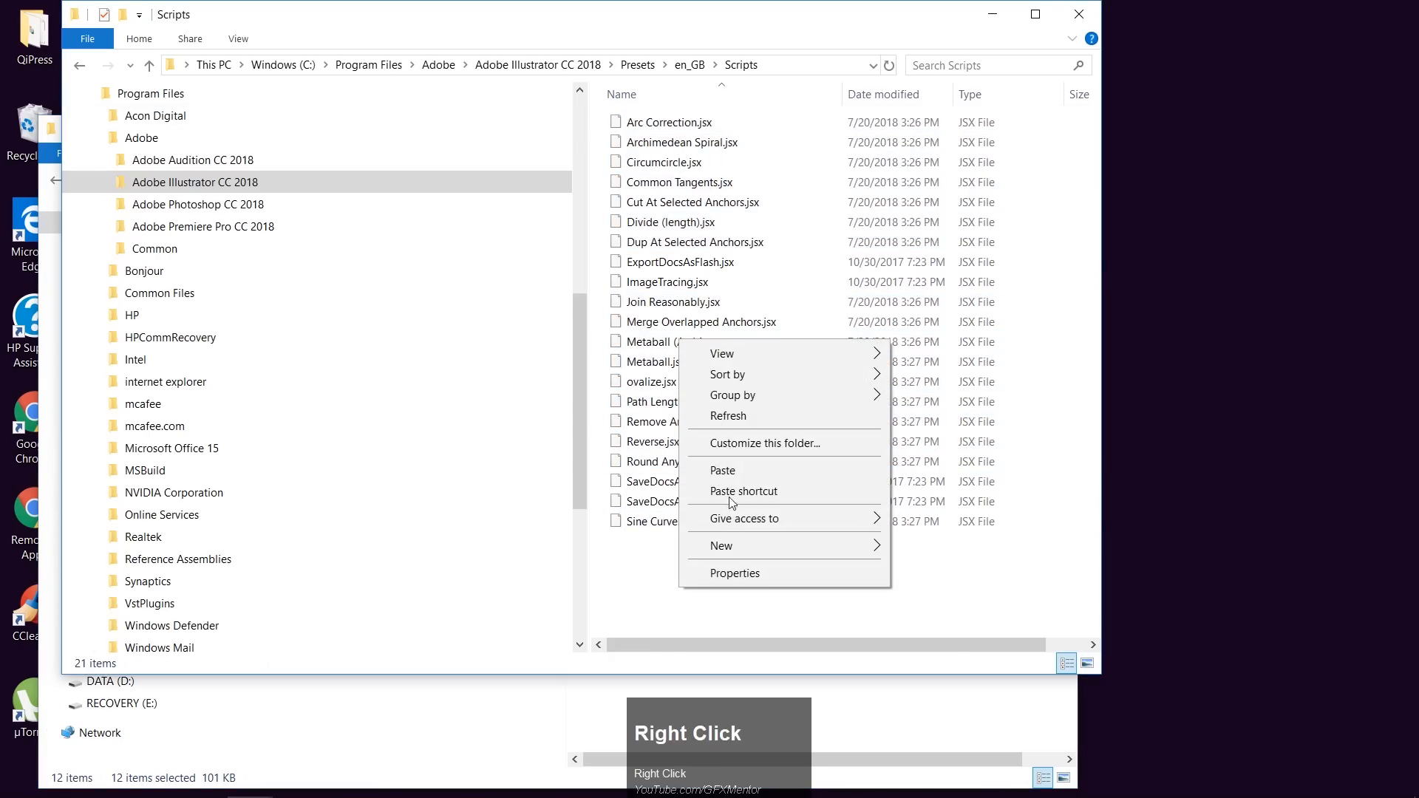
click(734, 468)
click(680, 361)
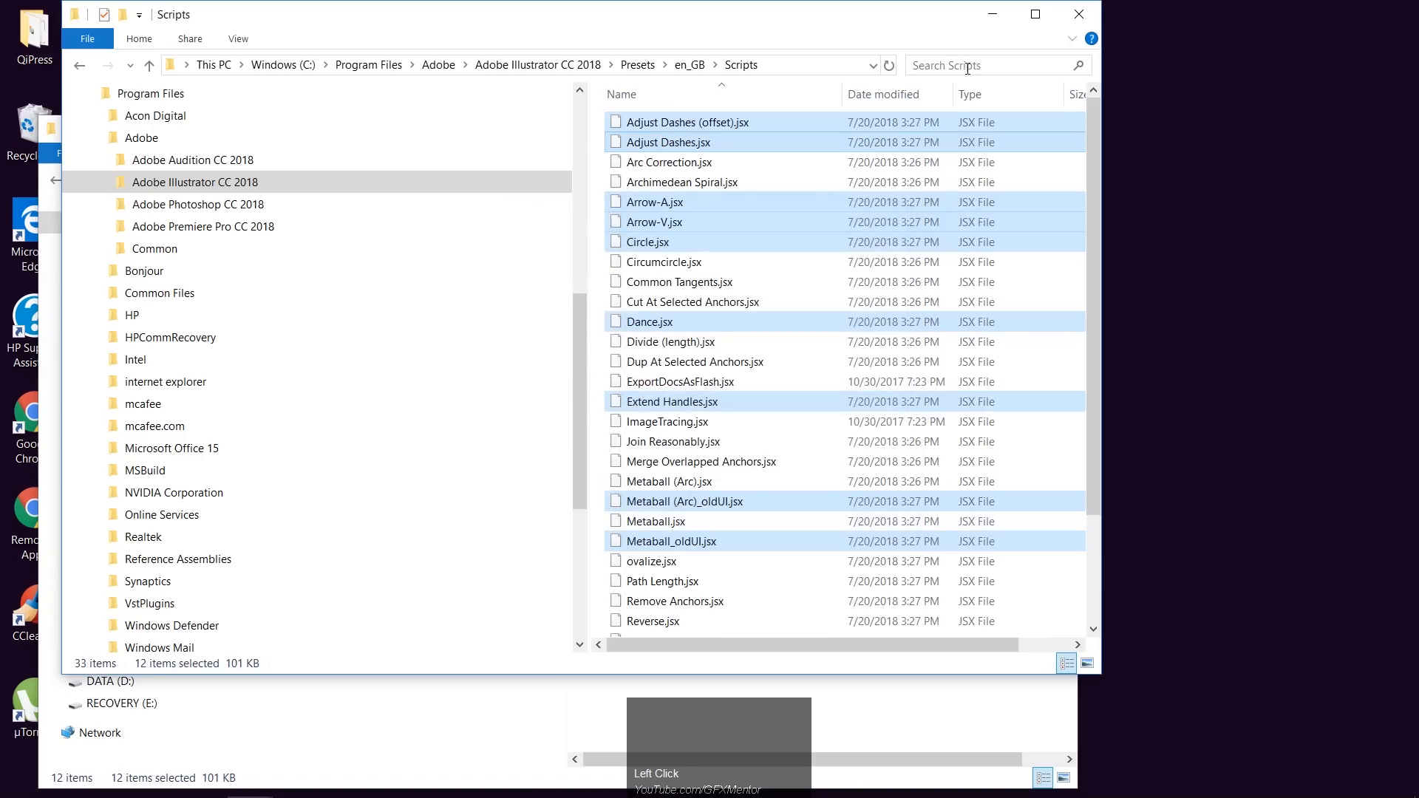
click(1065, 20)
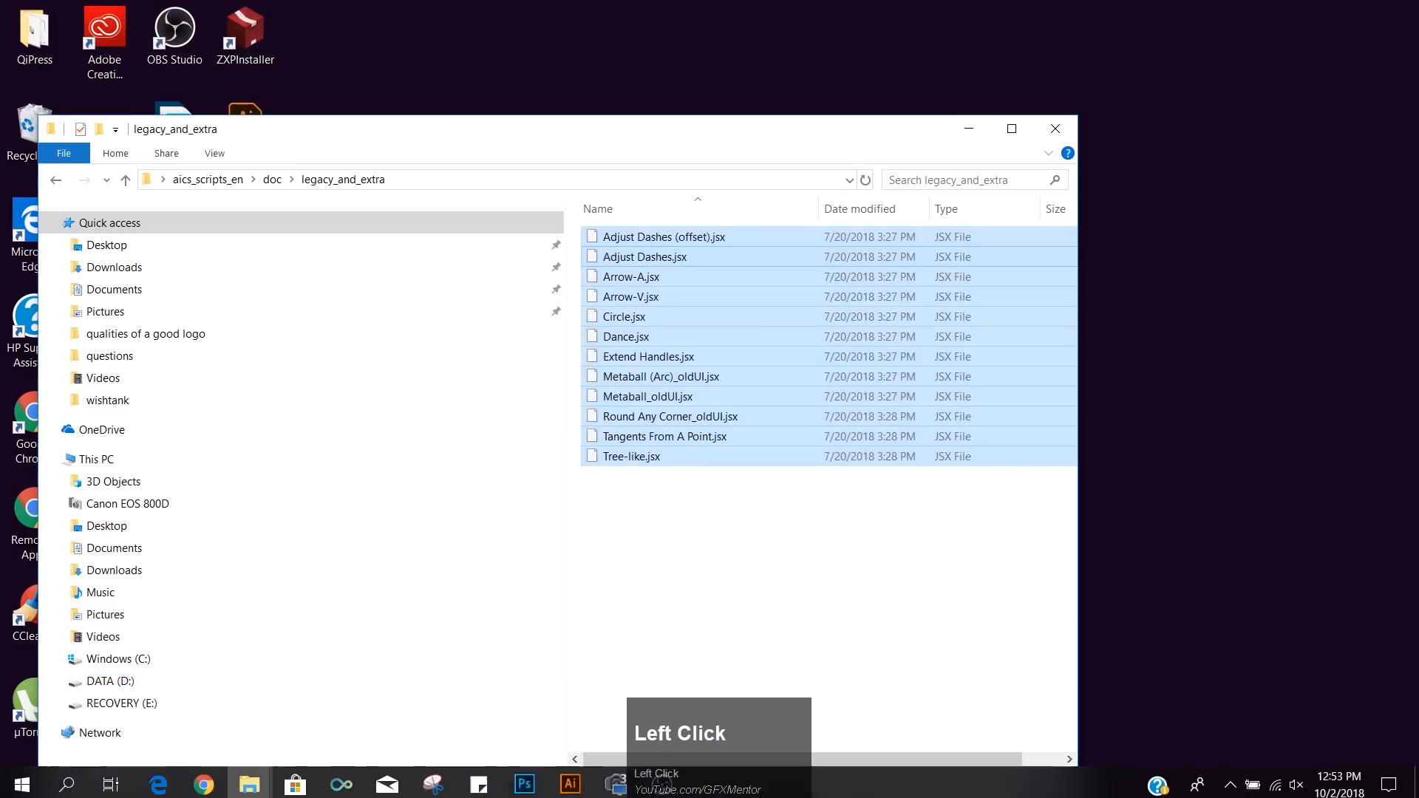
- Close the running Adobe Illustrator and launch it again
click(578, 788)
click(1390, 12)
click(820, 438)
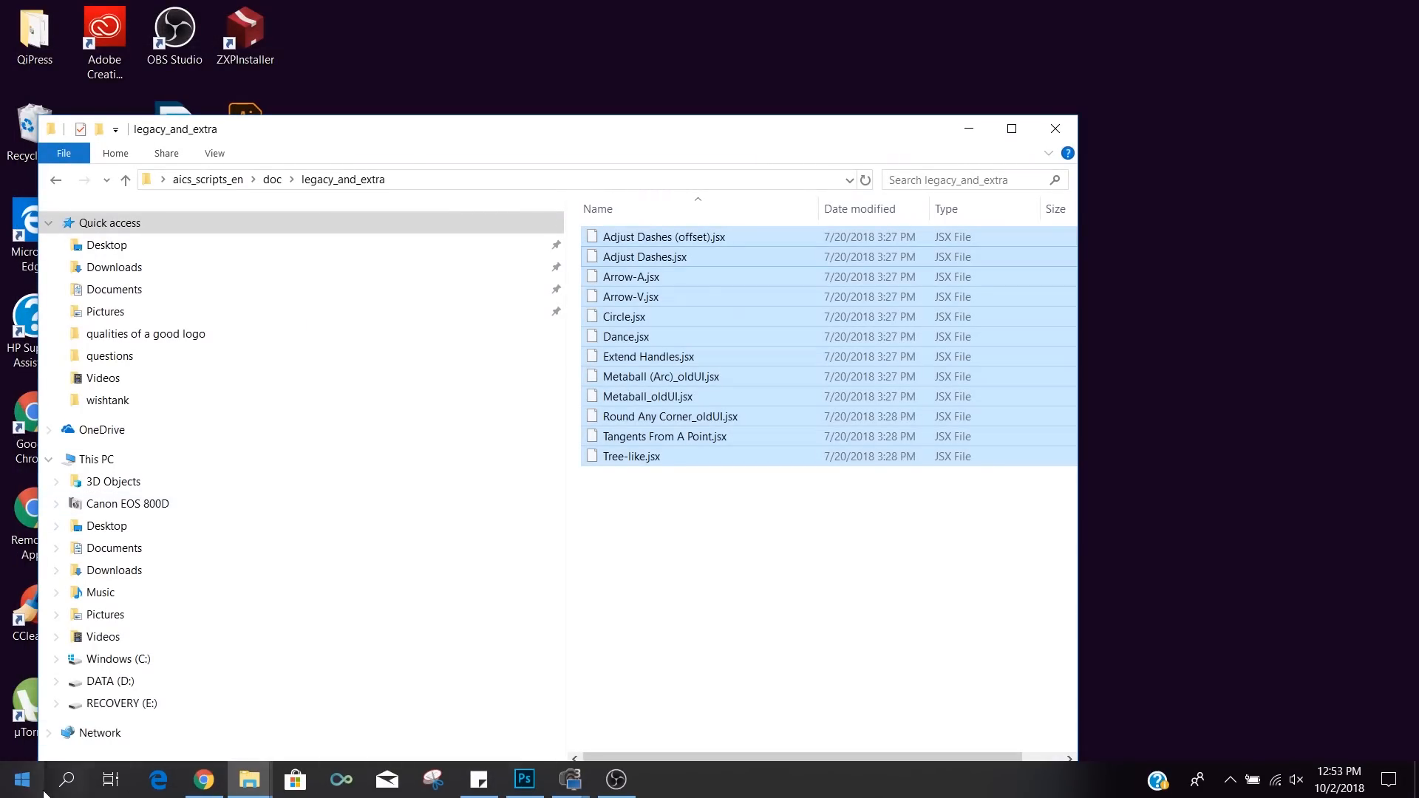
click(34, 785)
click(342, 355)
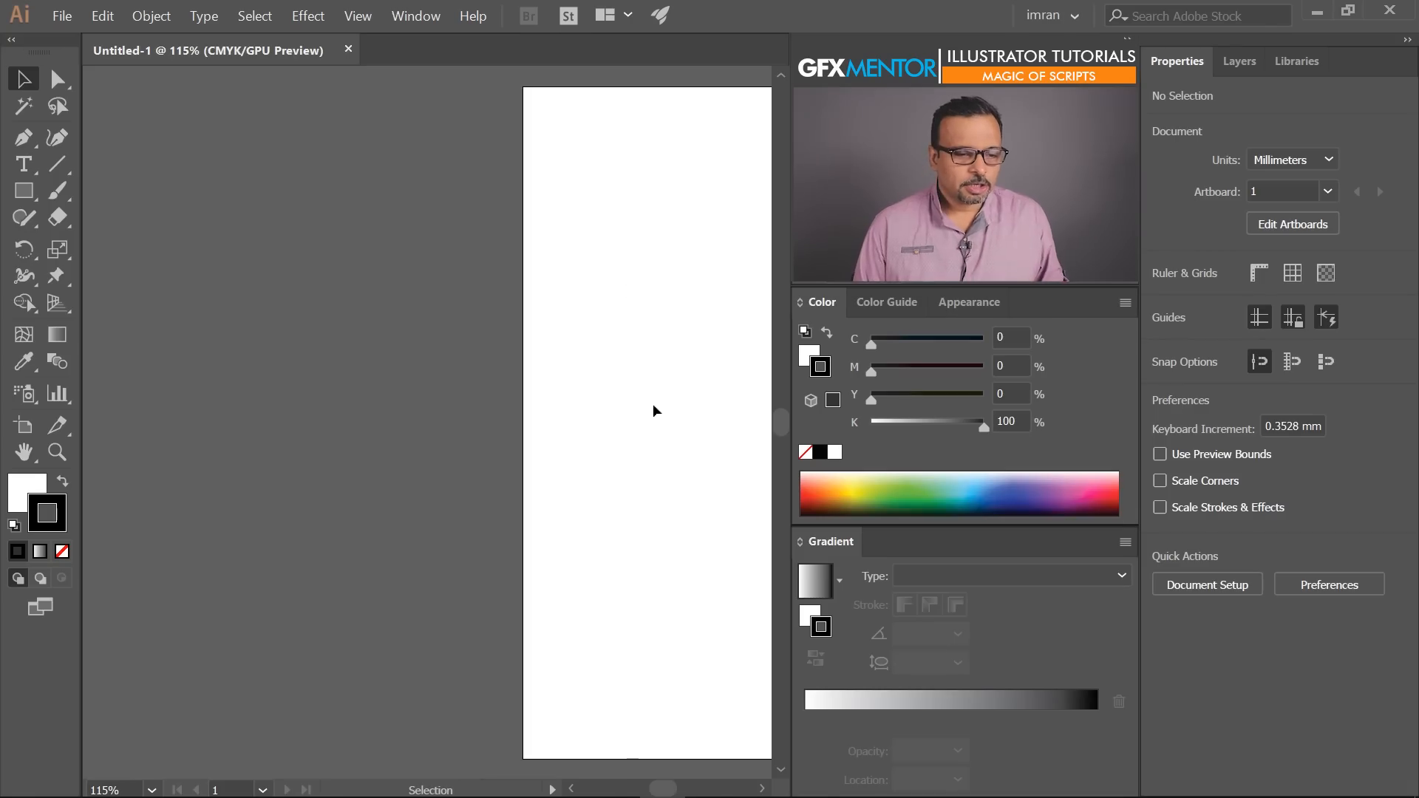
- Draw a rectangle about 88 mm wide and 82 mm high in the upper part of the artboard
key(space)
drag(444, 373, 365, 368)
click(23, 190)
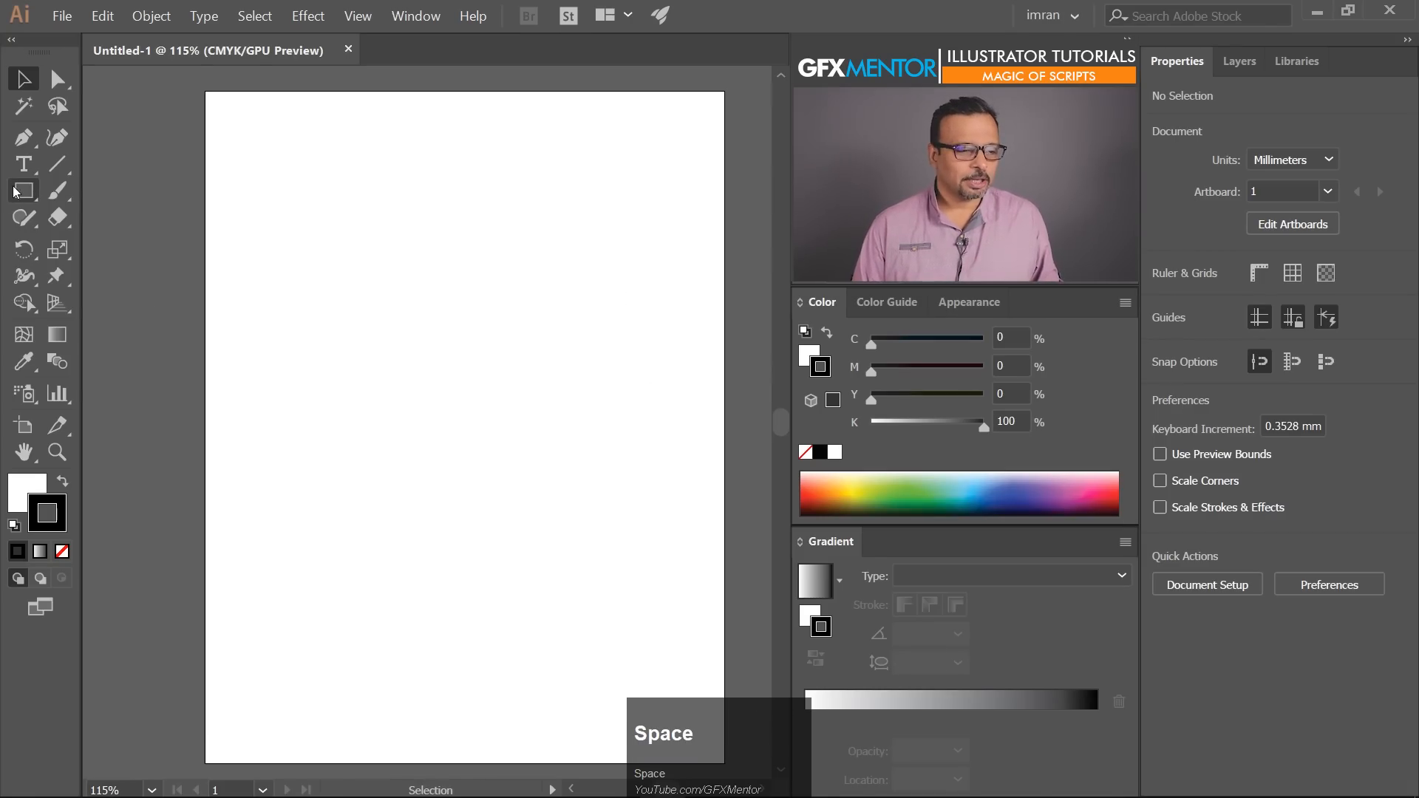
drag(326, 194, 537, 390)
- Try rounding only the rectangle's upper-right corner with its live corner widget and undo the rounding
click(58, 80)
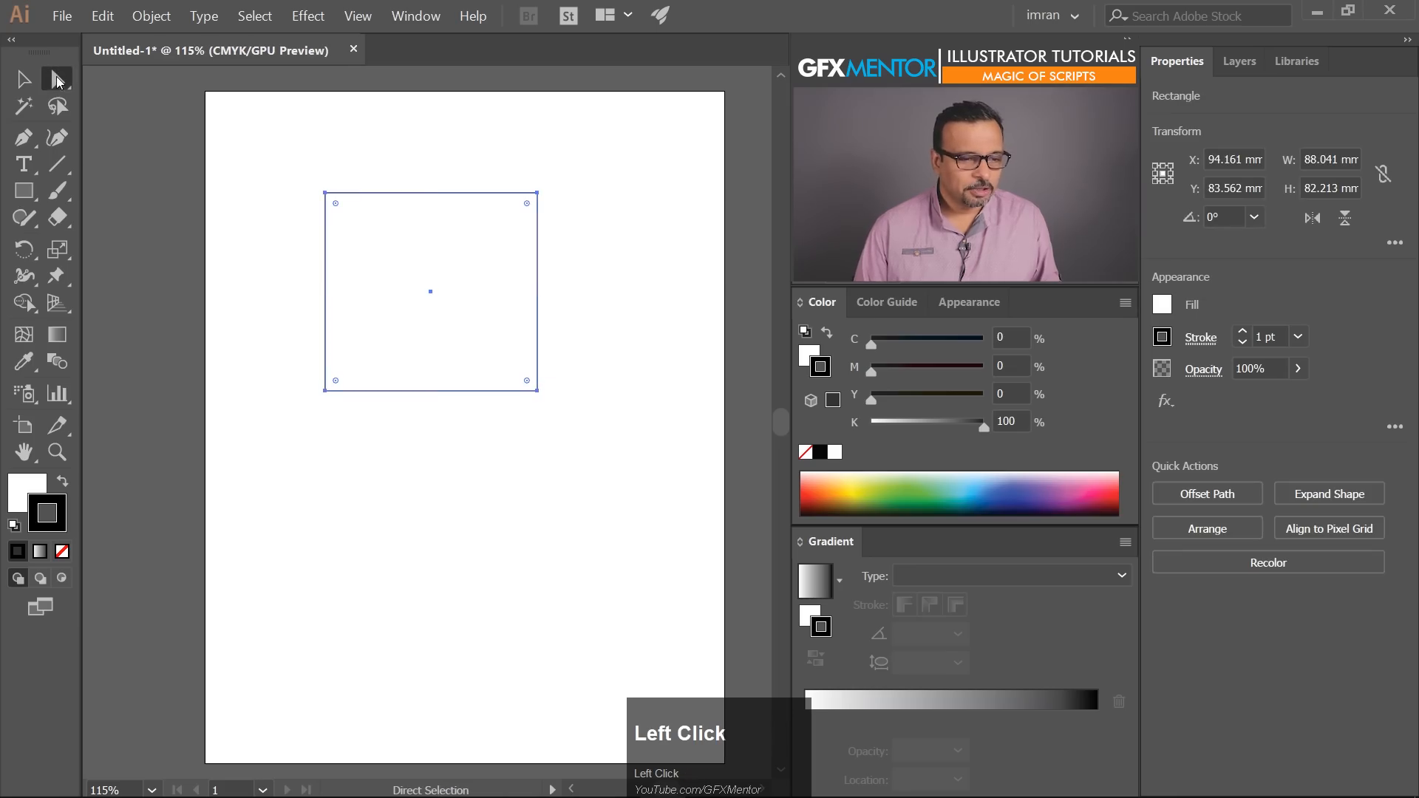
drag(498, 180, 593, 244)
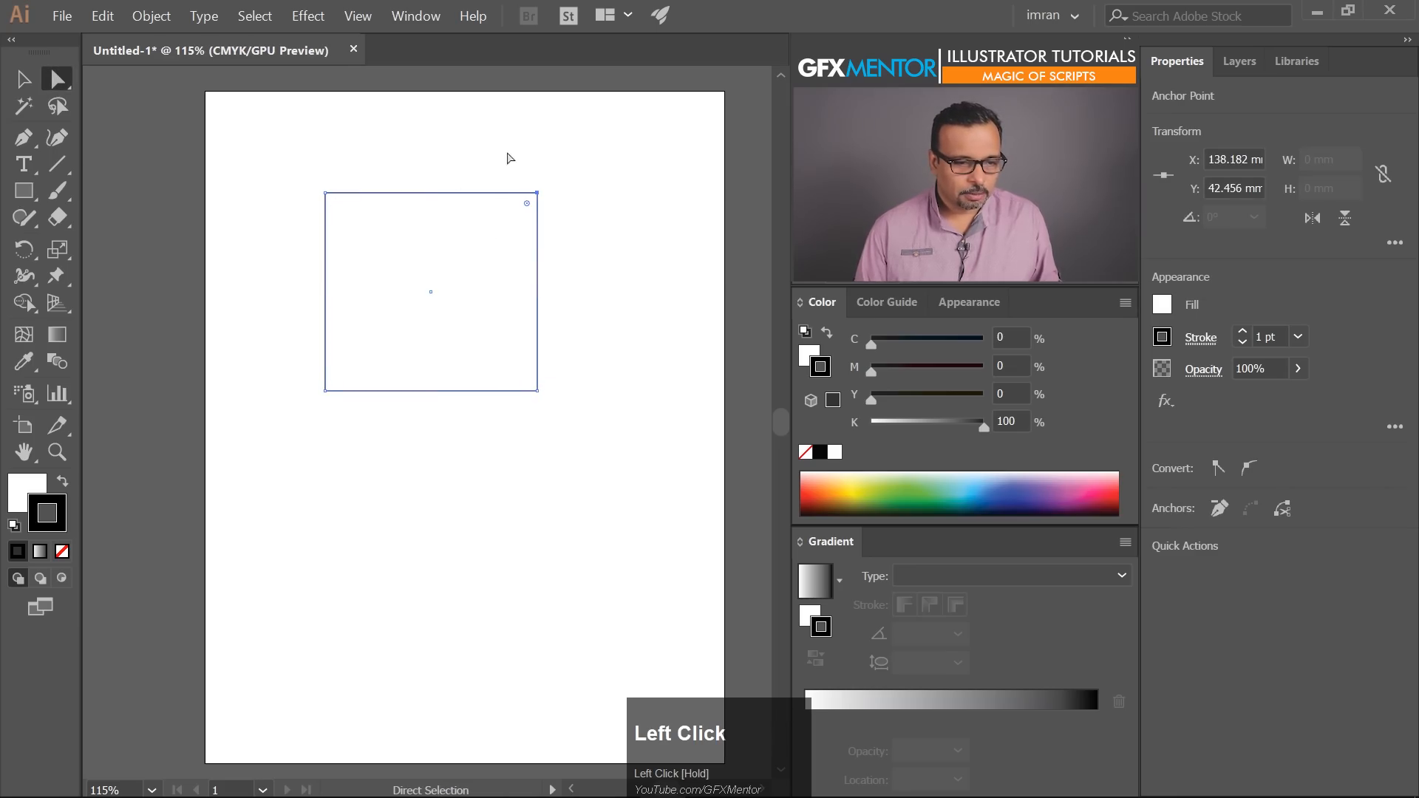
drag(527, 205, 473, 266)
key(ctrl+z)
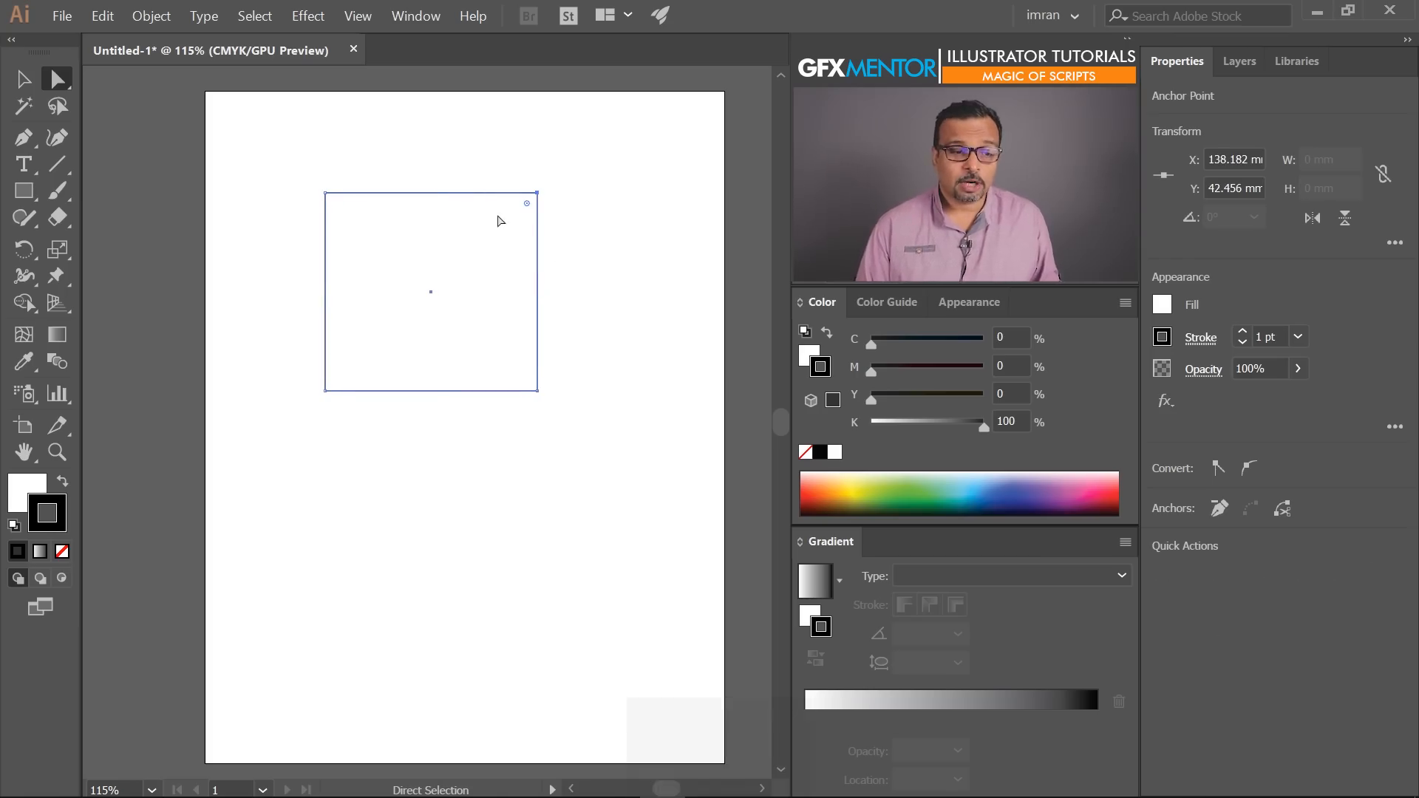
mouse_move(527, 205)
mouse_down()
mouse_move(494, 224)
mouse_move(545, 198)
mouse_move(449, 261)
mouse_move(461, 253)
mouse_move(447, 292)
mouse_move(535, 197)
mouse_move(552, 200)
mouse_up()
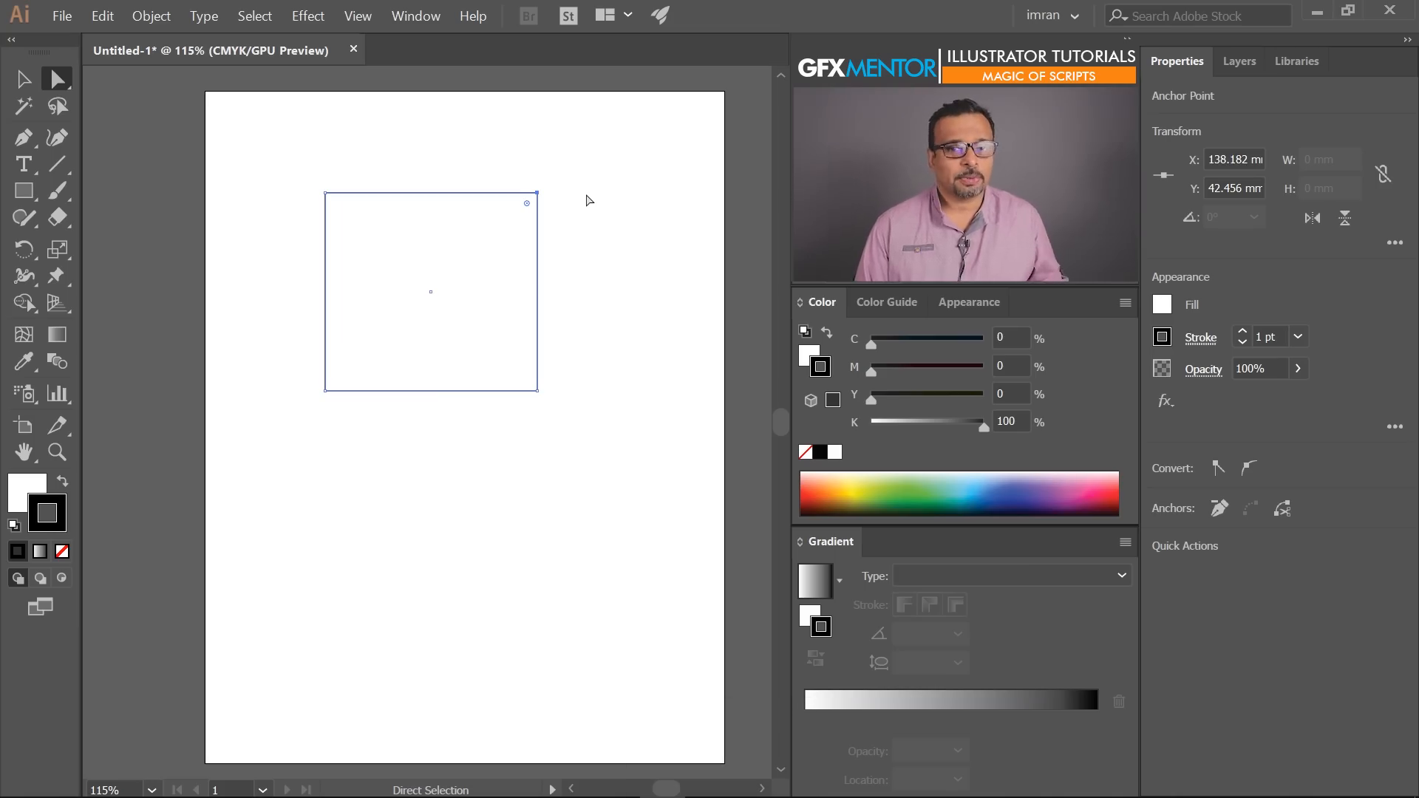
- Select only the rectangle's upper-right and lower-left corner anchor points with the Direct Selection tool
drag(494, 164, 577, 248)
drag(296, 358, 438, 455)
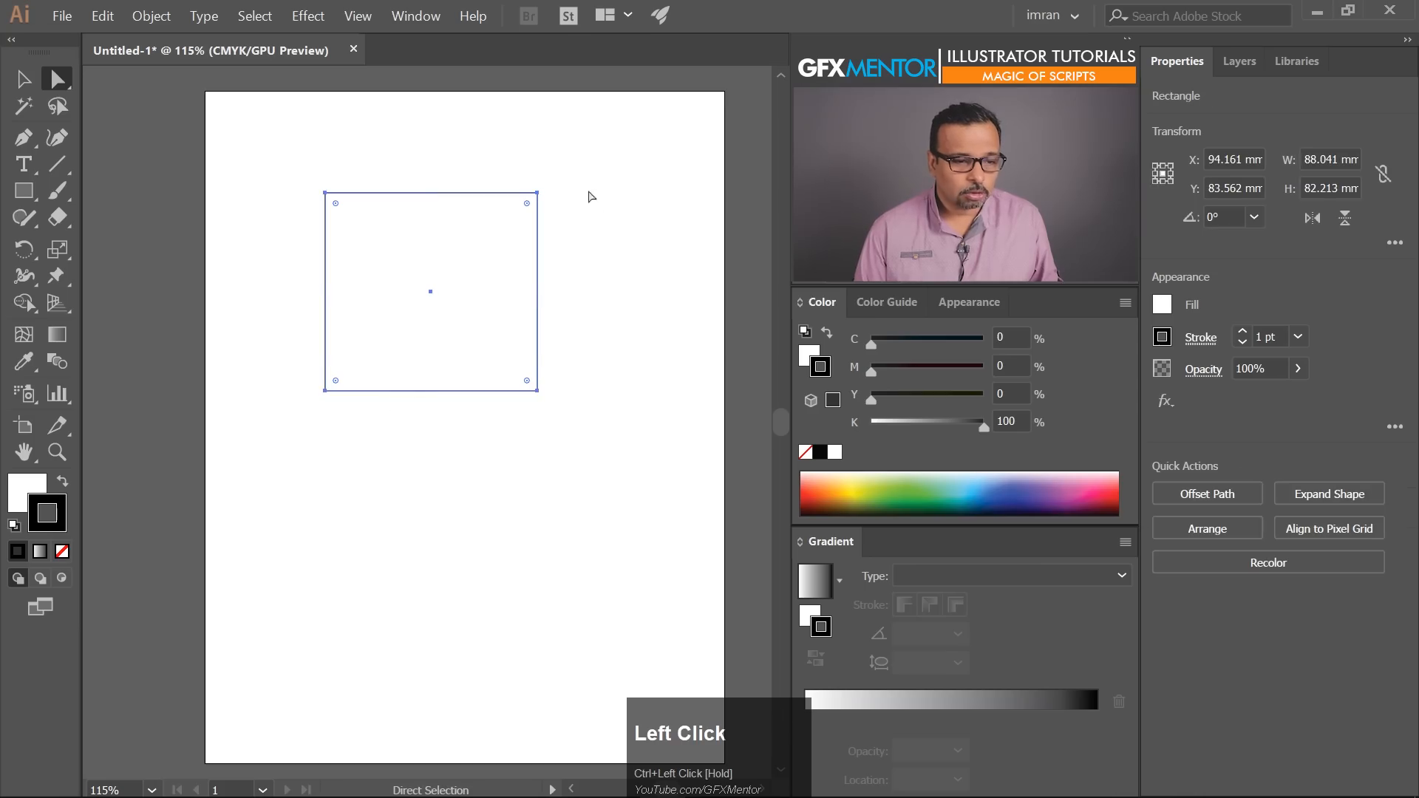
drag(582, 166, 489, 234)
shift+drag(305, 343, 395, 458)
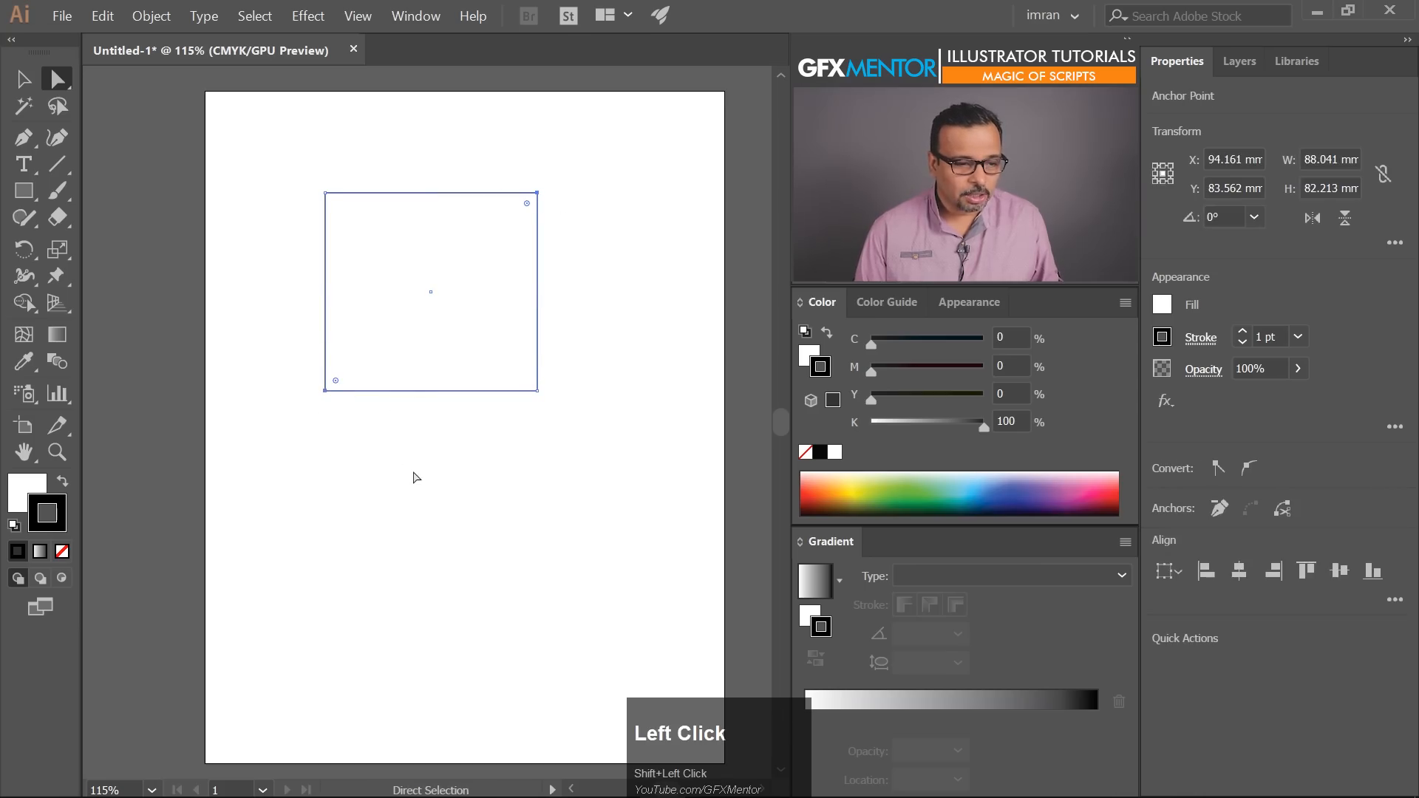
- Run the Round Any Corner script on the selected anchors and move its dialog clear of the panels
click(65, 20)
mouse_move(191, 360)
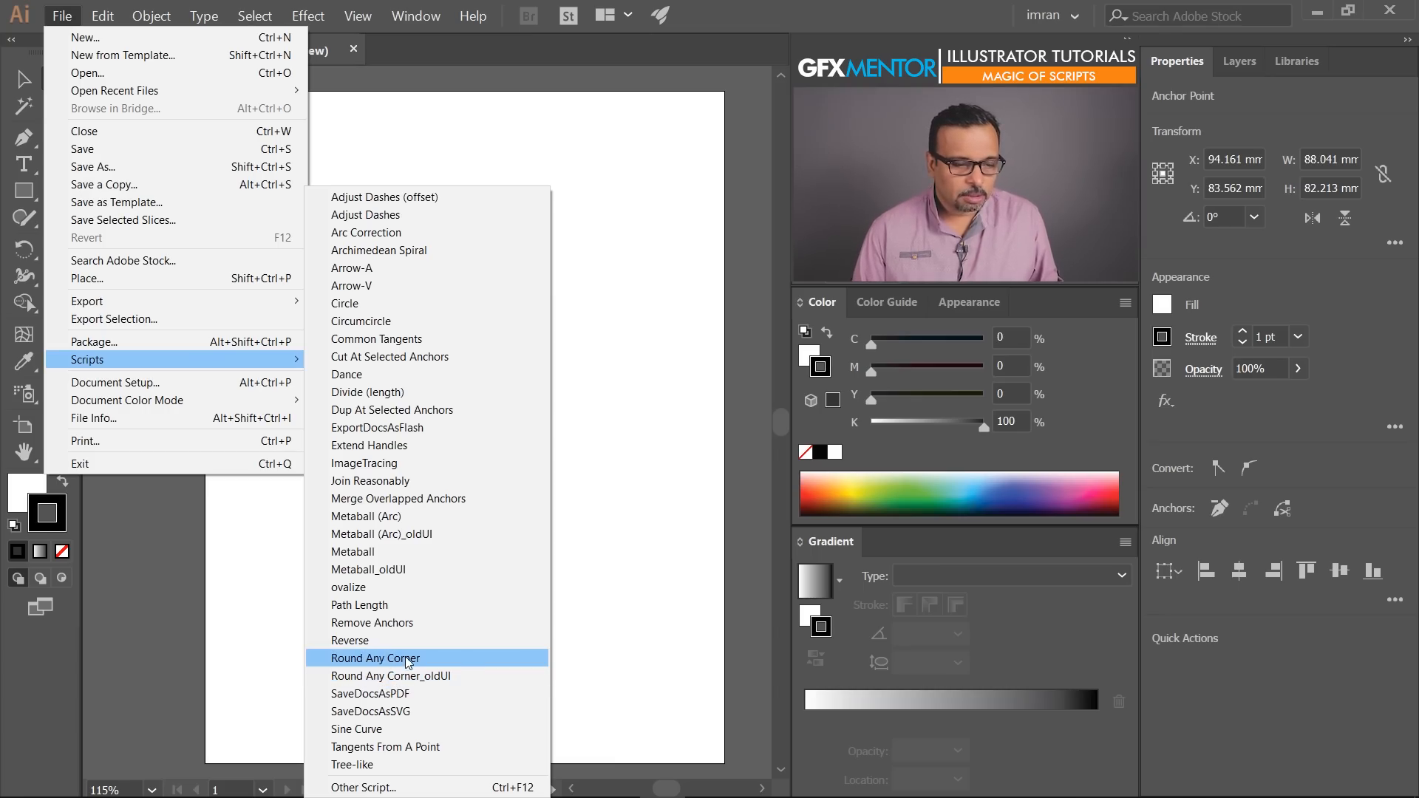
click(452, 658)
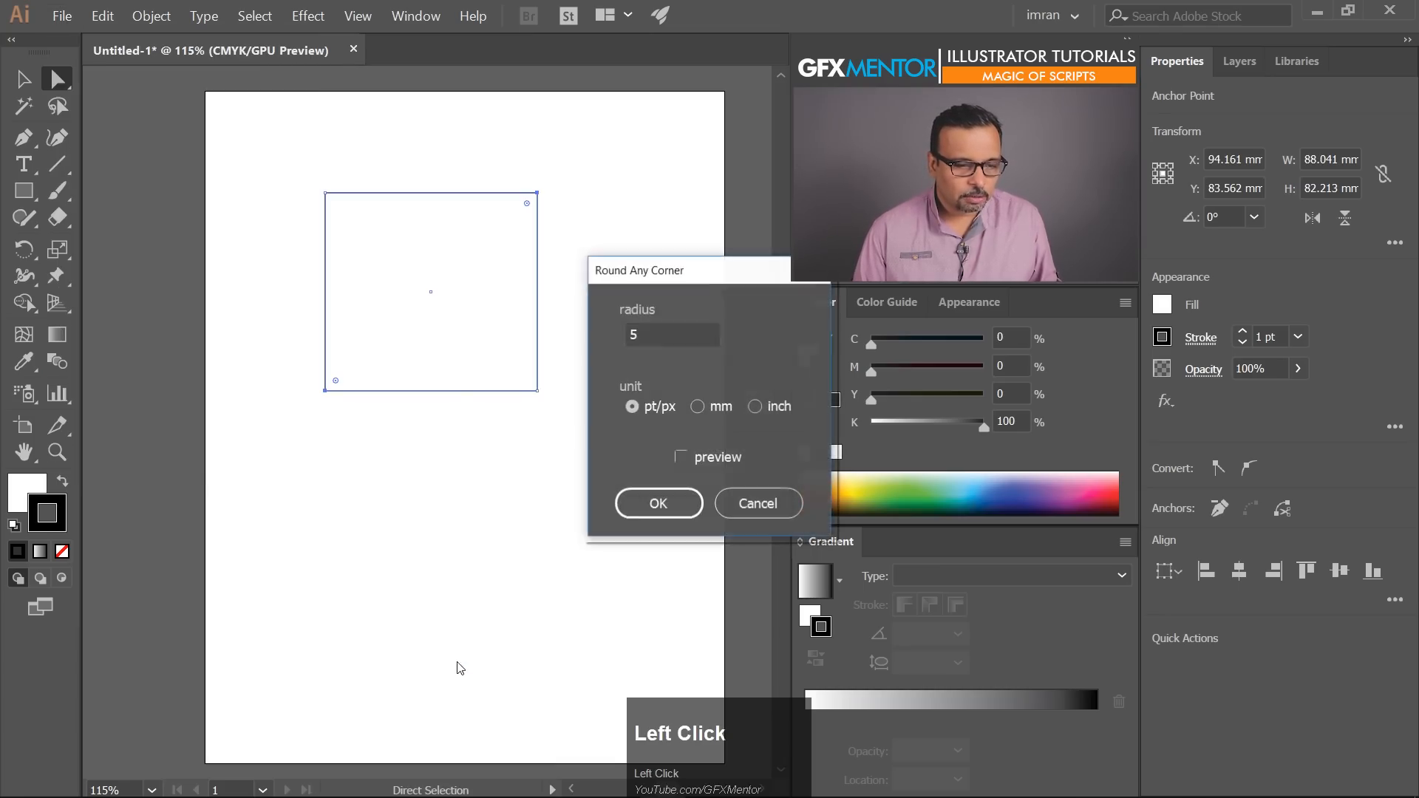
drag(691, 271, 613, 361)
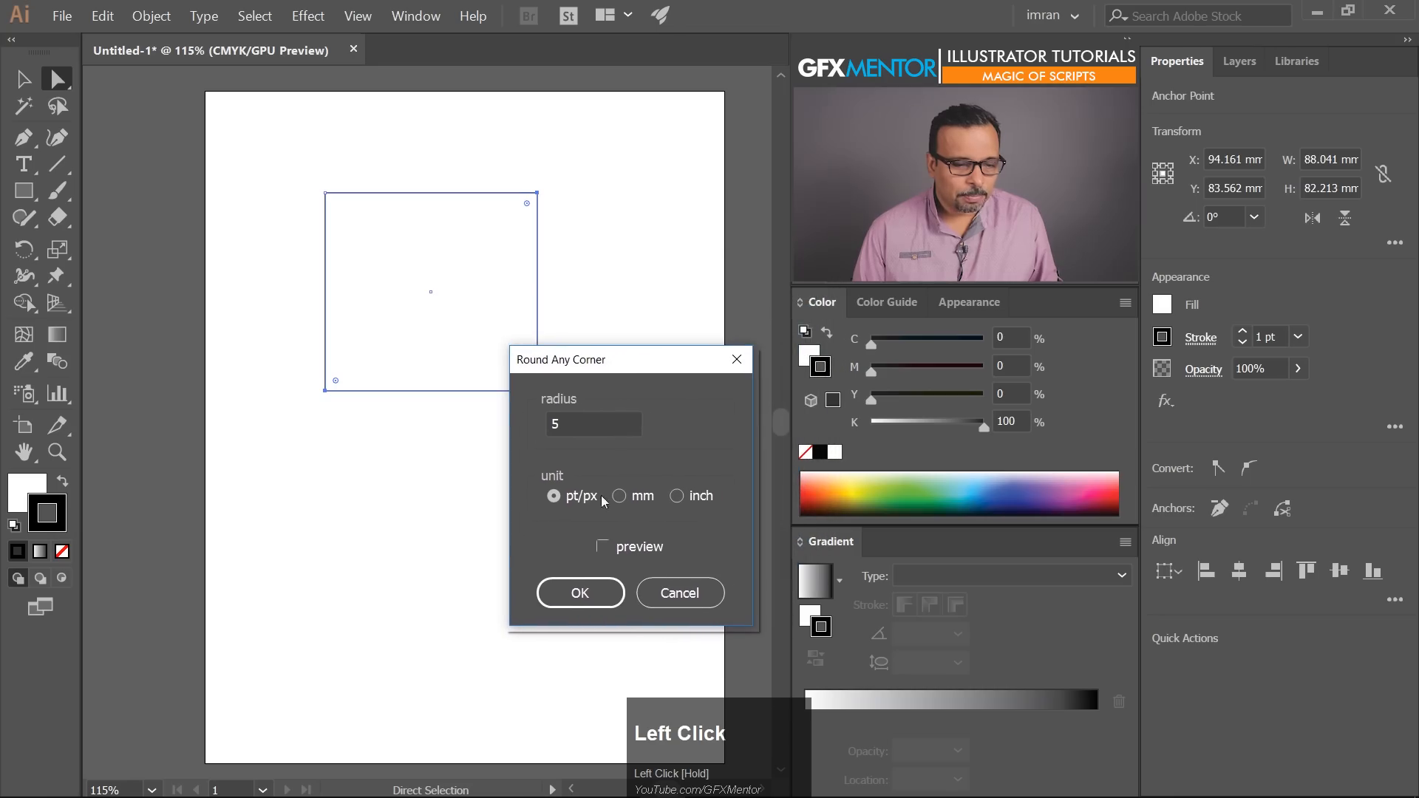
- Turn on the preview in the Round Any Corner dialog and set the radius to 20 pt
click(595, 423)
scroll(594, 419, up, 1)
drag(588, 423, 529, 425)
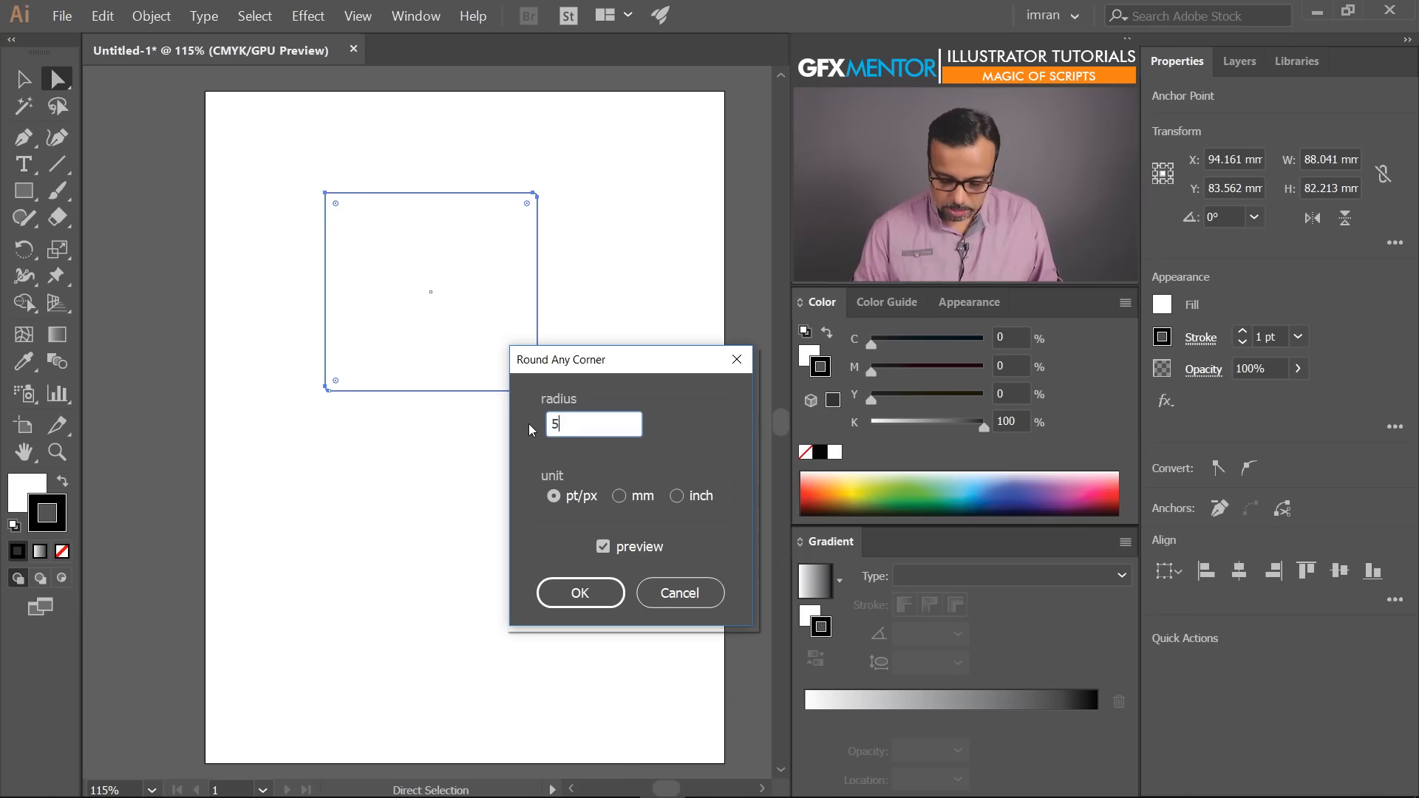
key(BackSpace)
text(20)
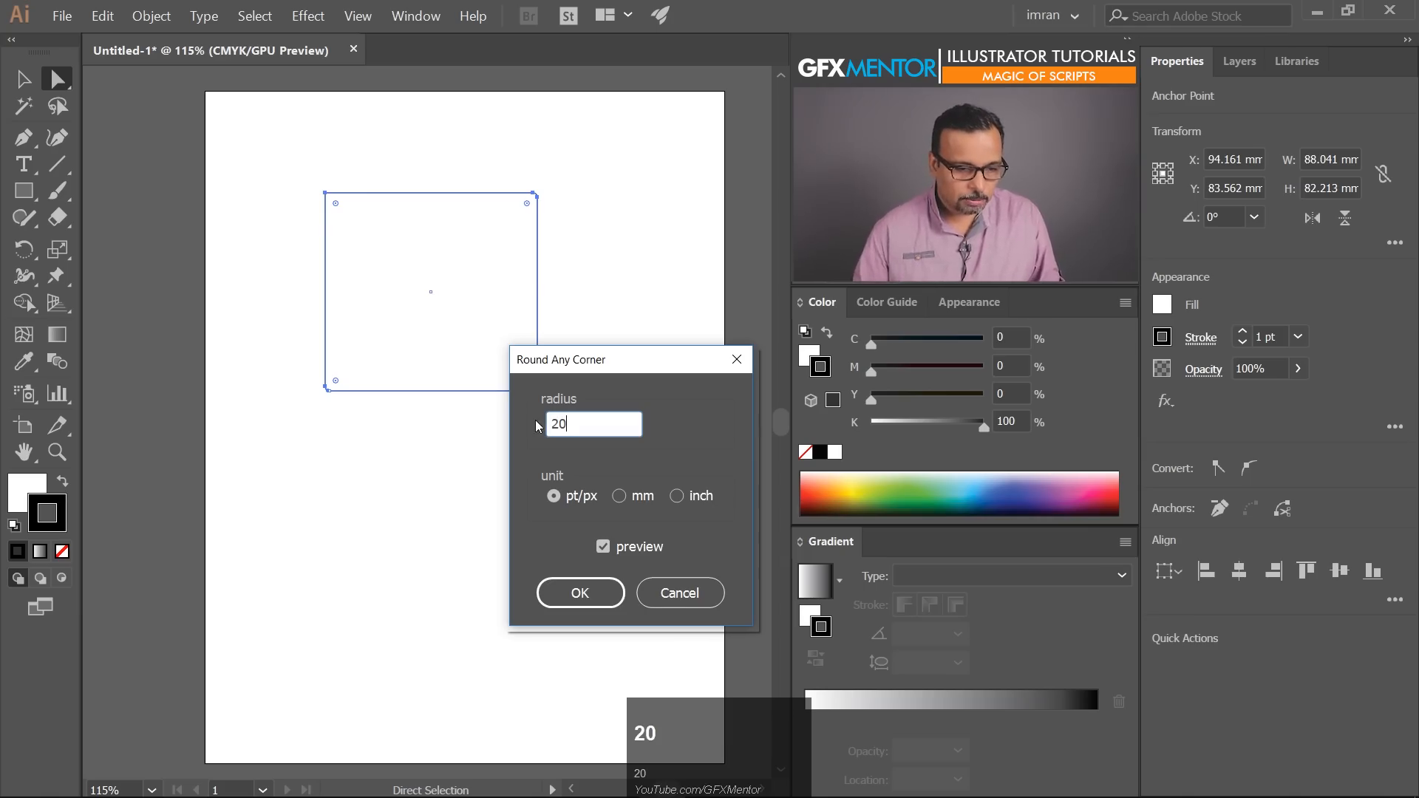
key(Tab)
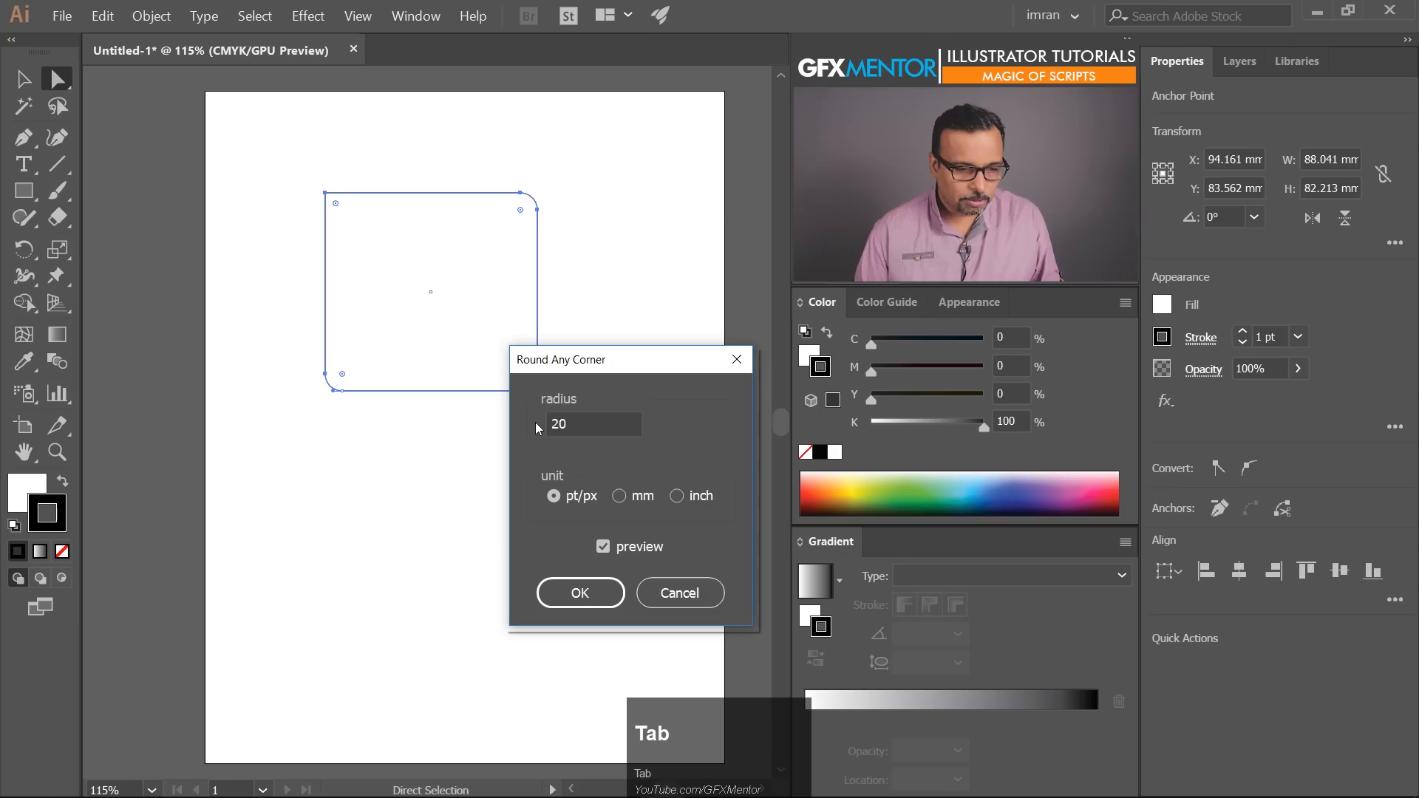
click(604, 548)
click(604, 548)
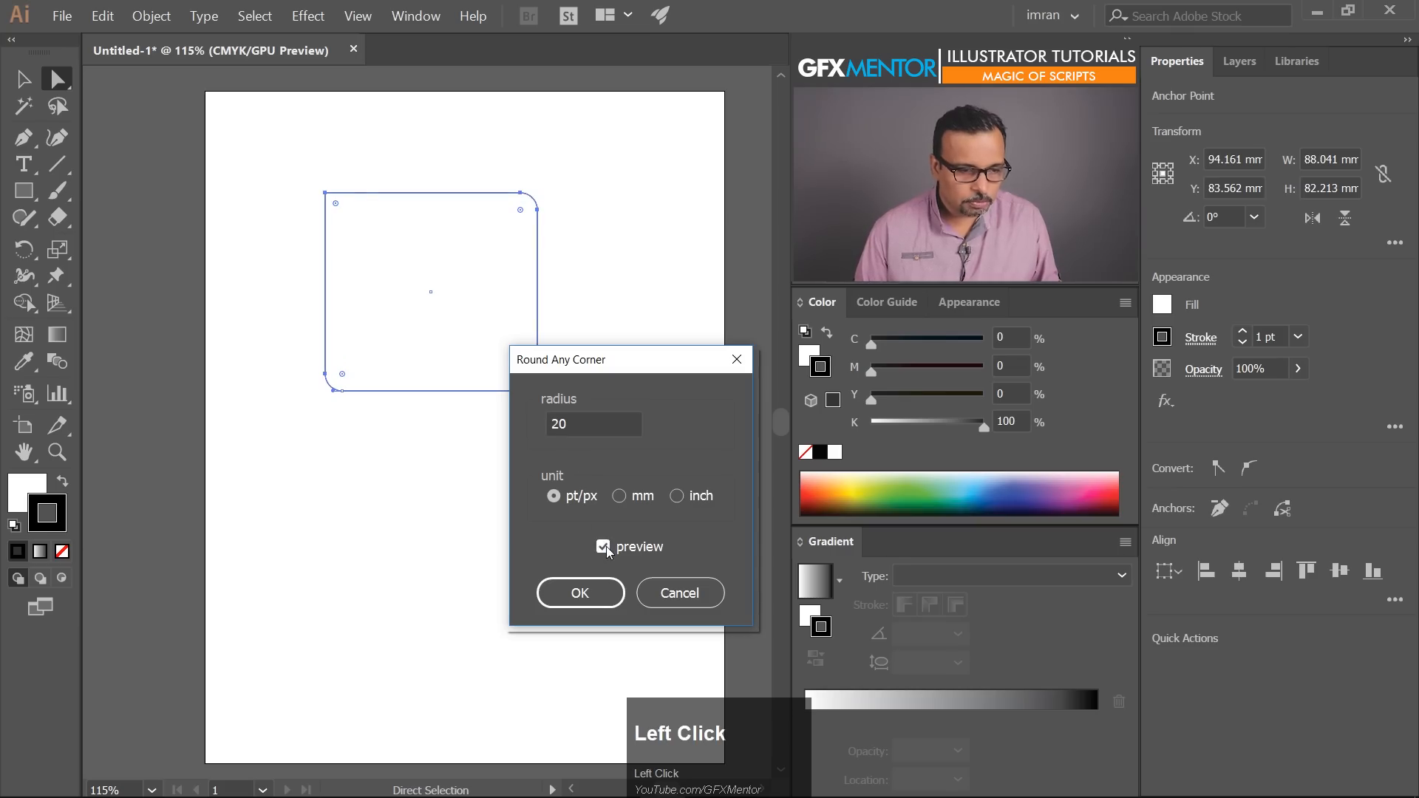
- Round the two selected corners with a 50 pt radius and move the rounded rectangle about 30 mm down the artboard
drag(592, 361, 432, 493)
text(5)
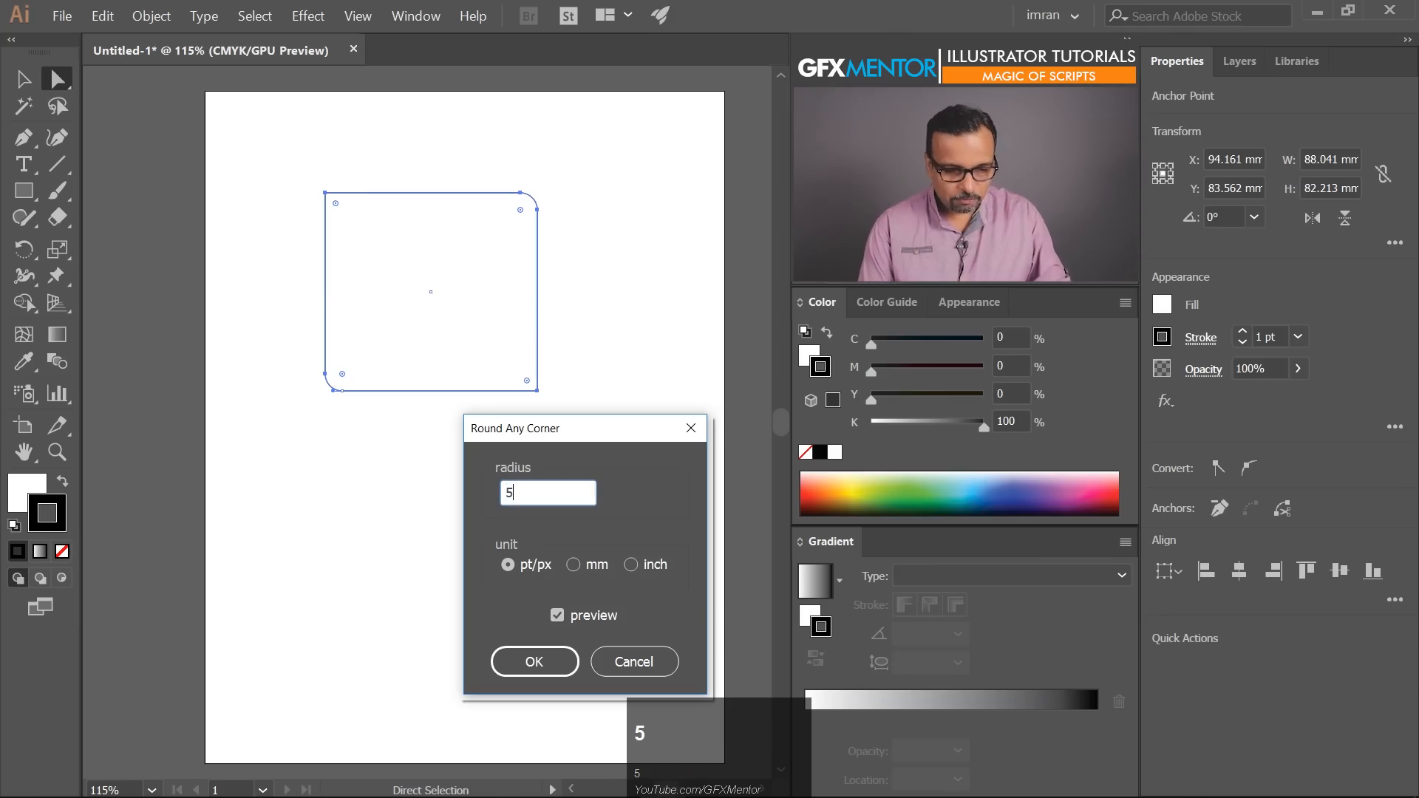
text(0)
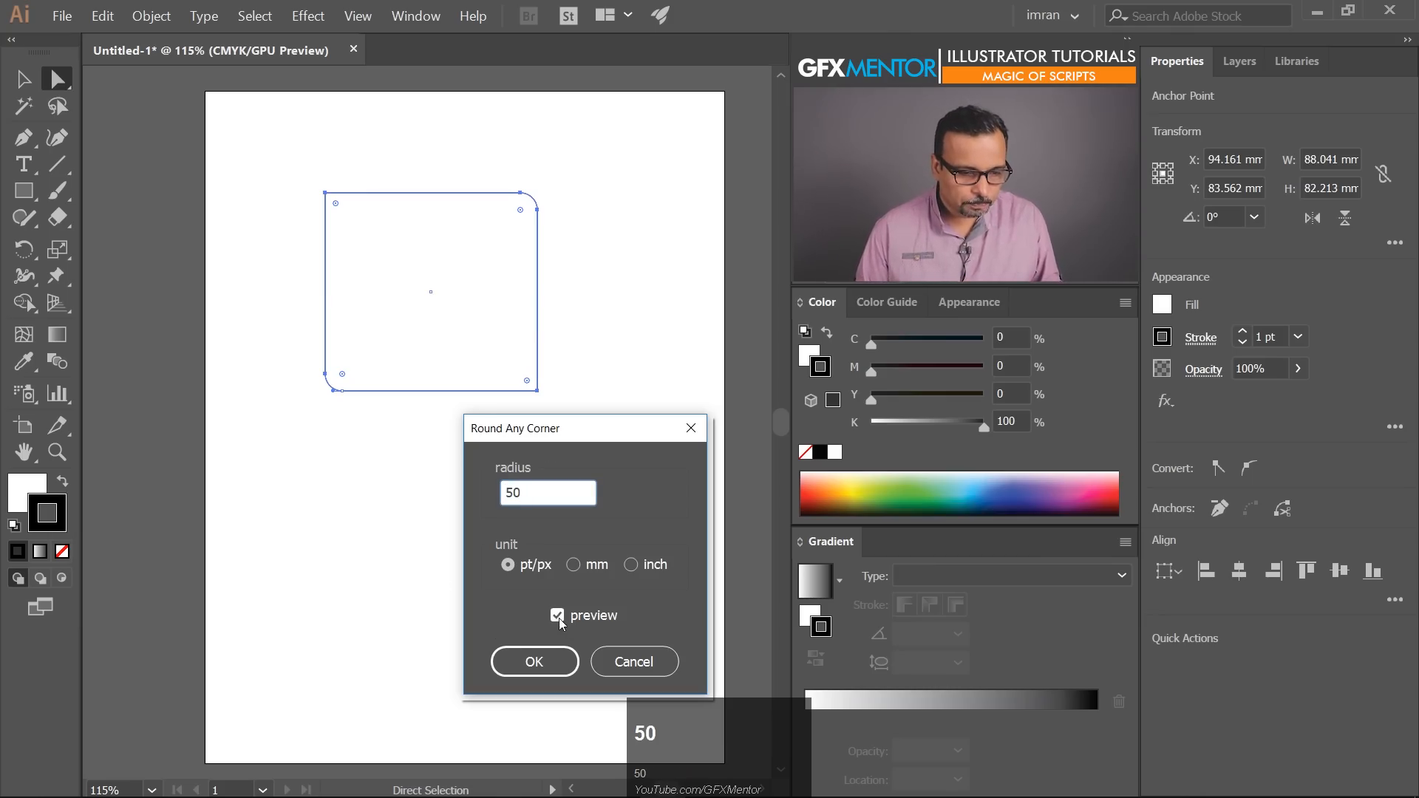
click(559, 617)
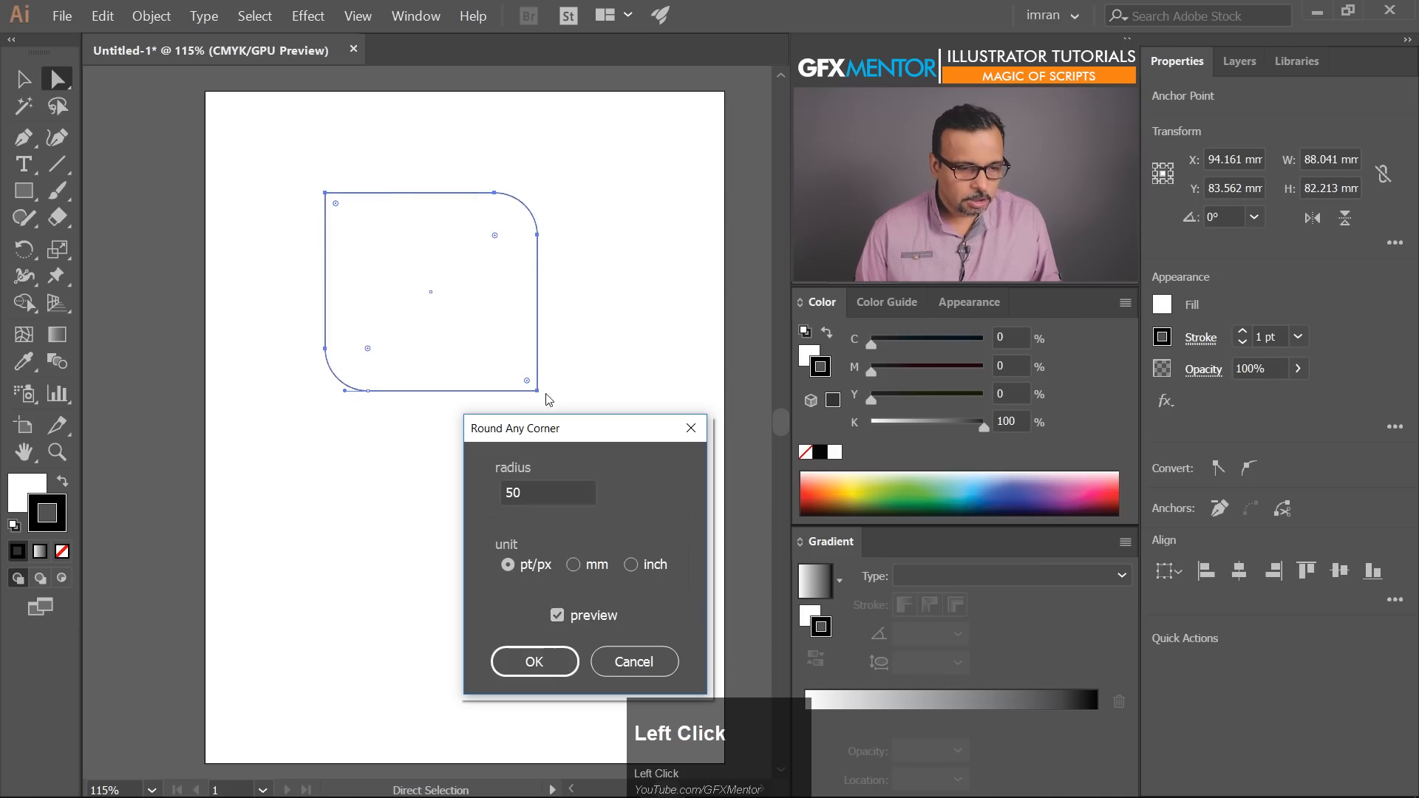
click(534, 661)
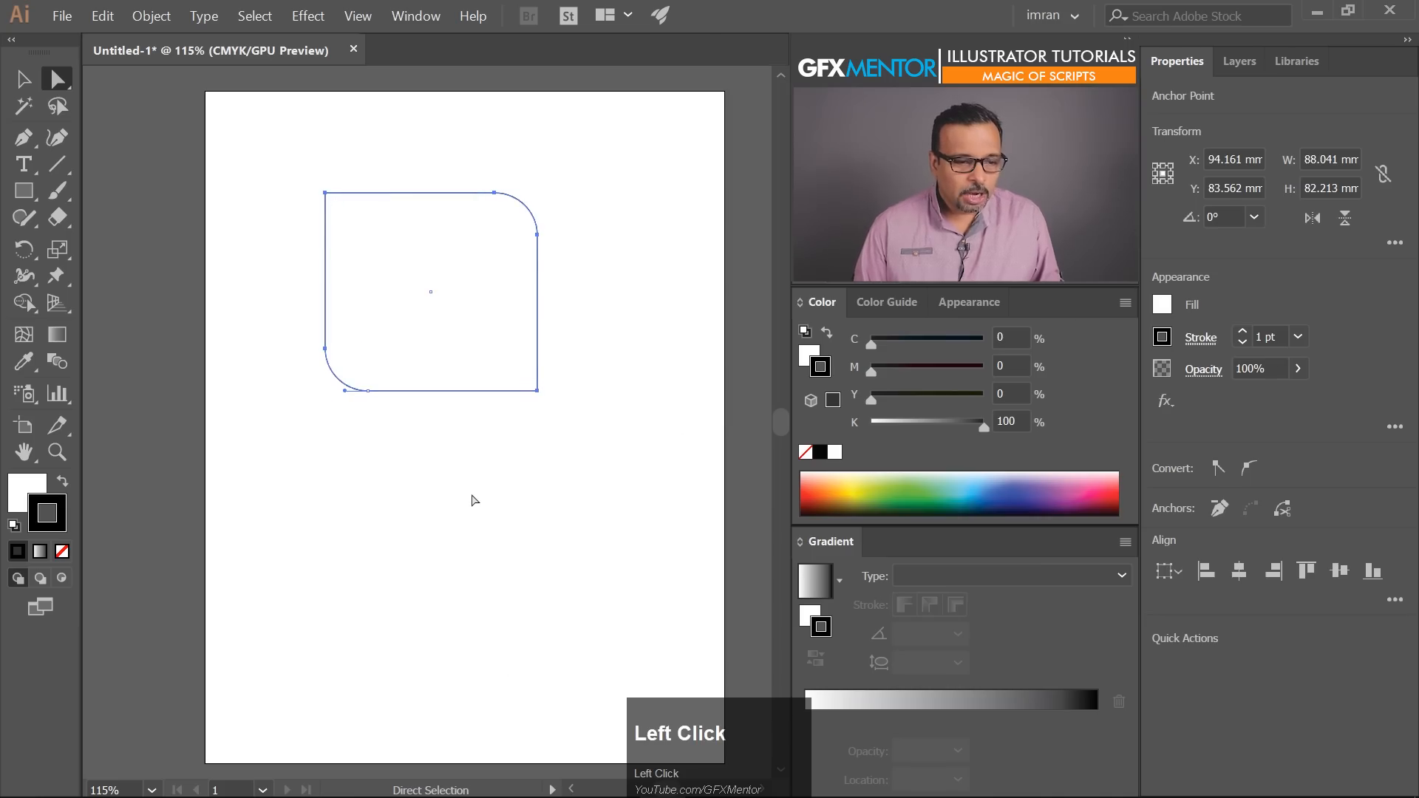
click(501, 499)
drag(461, 247, 480, 320)
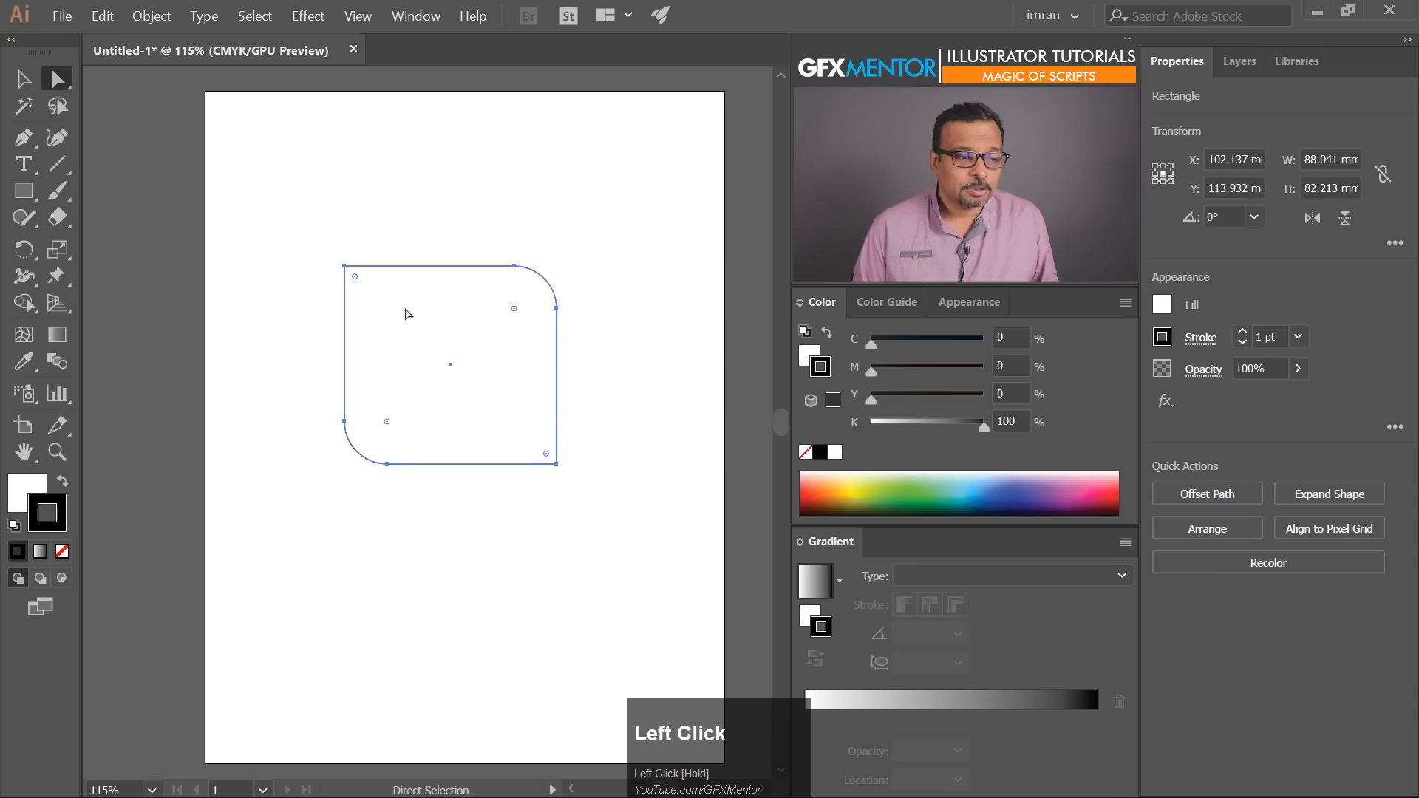
- Browse to the aics_scripts_en folder on the Desktop through Other Script and cancel without running a script
click(62, 16)
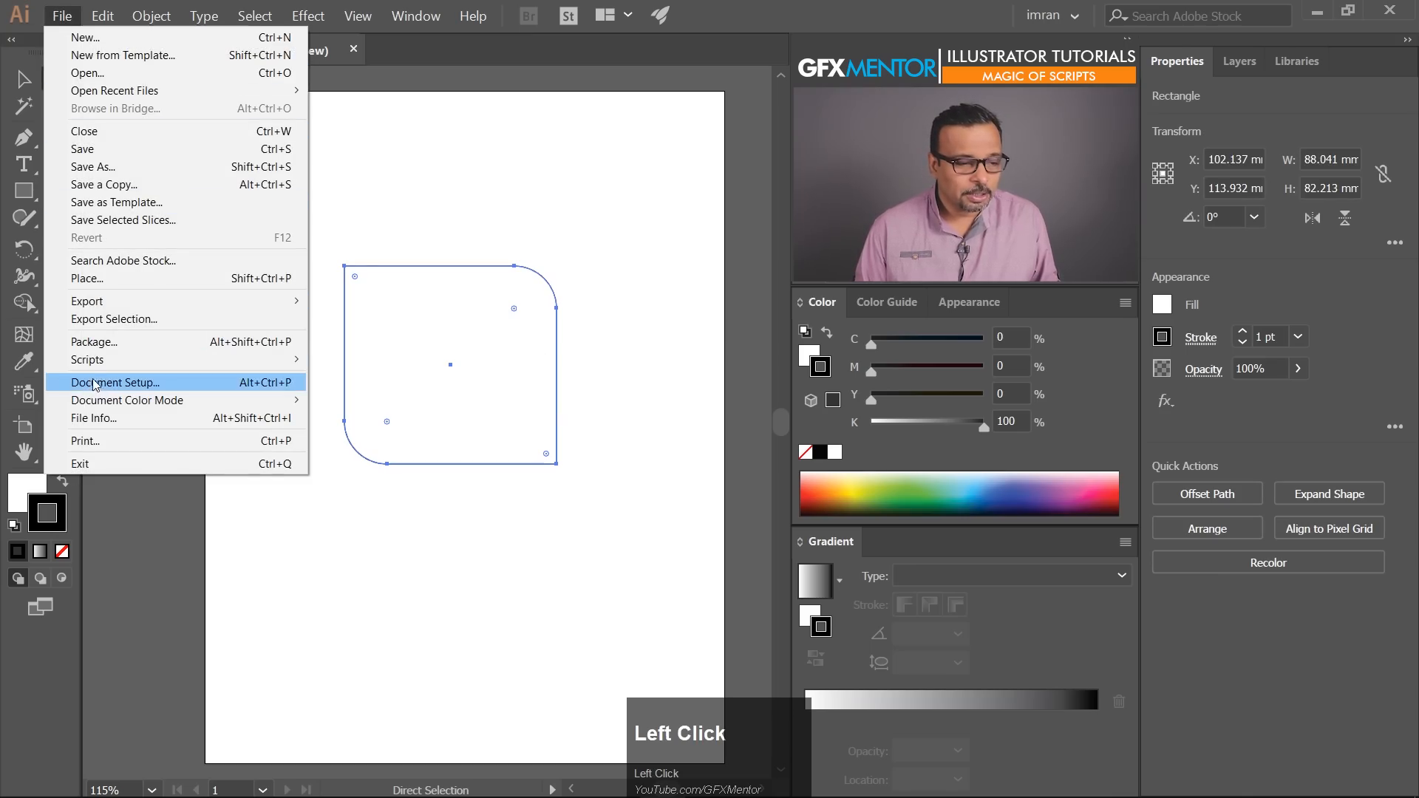
mouse_move(94, 362)
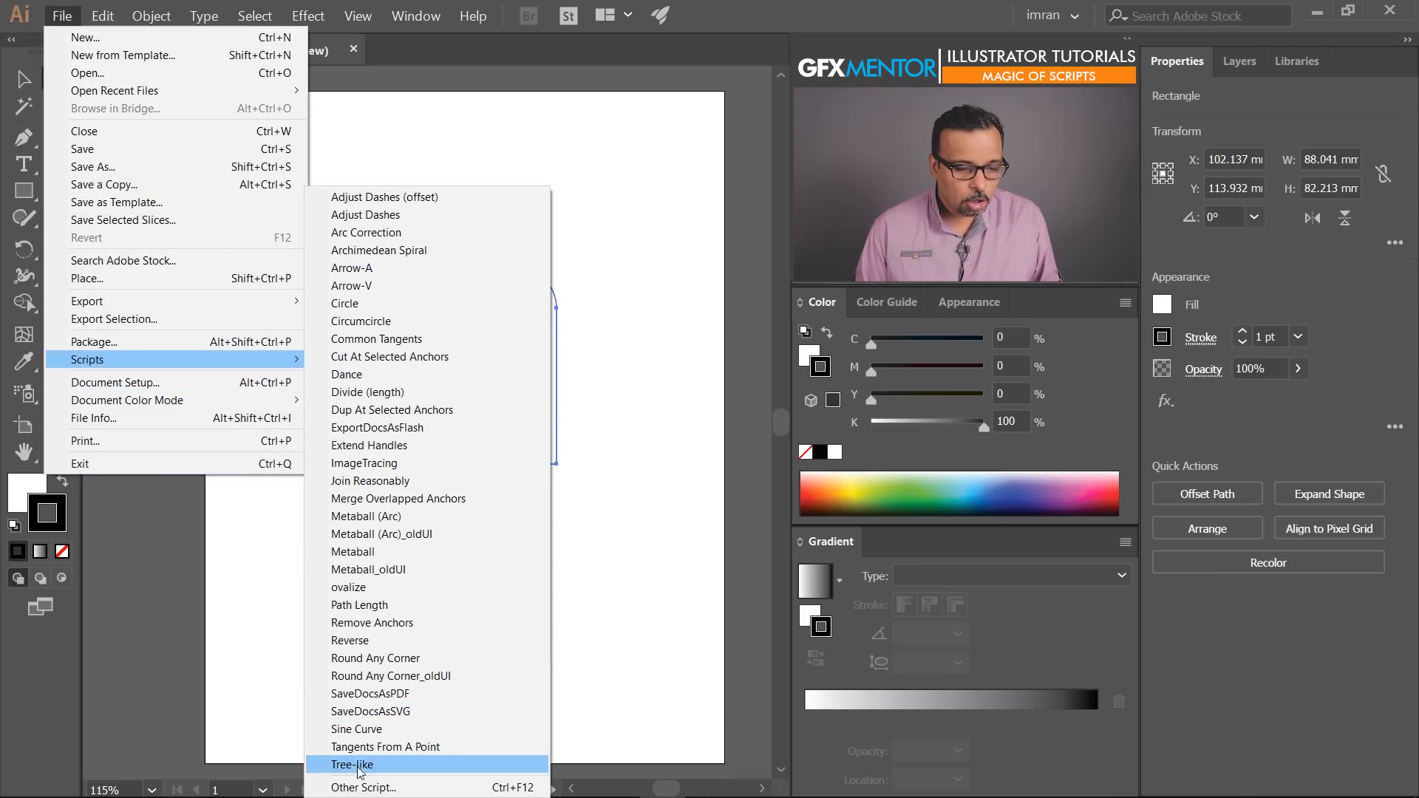
click(367, 788)
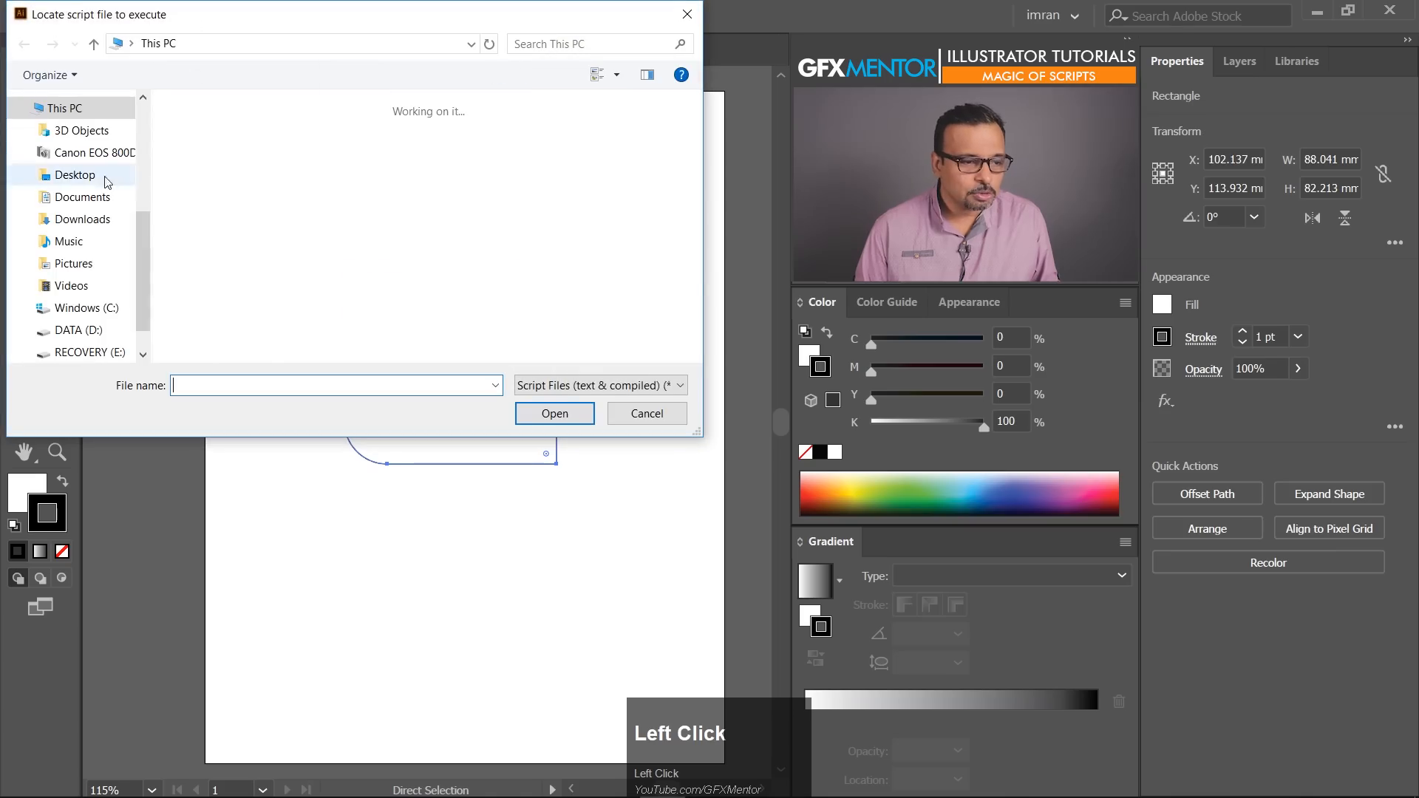
drag(140, 287, 141, 309)
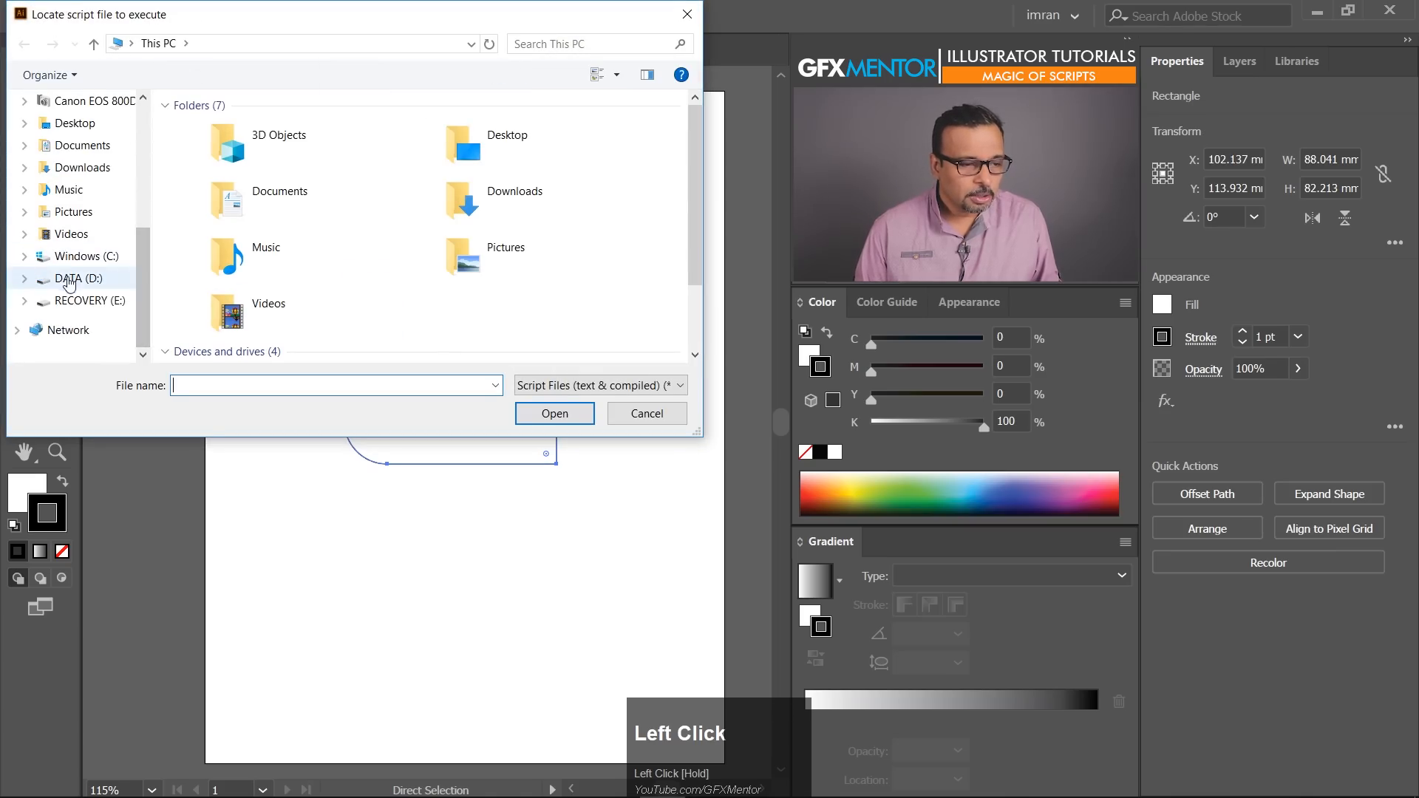
click(74, 123)
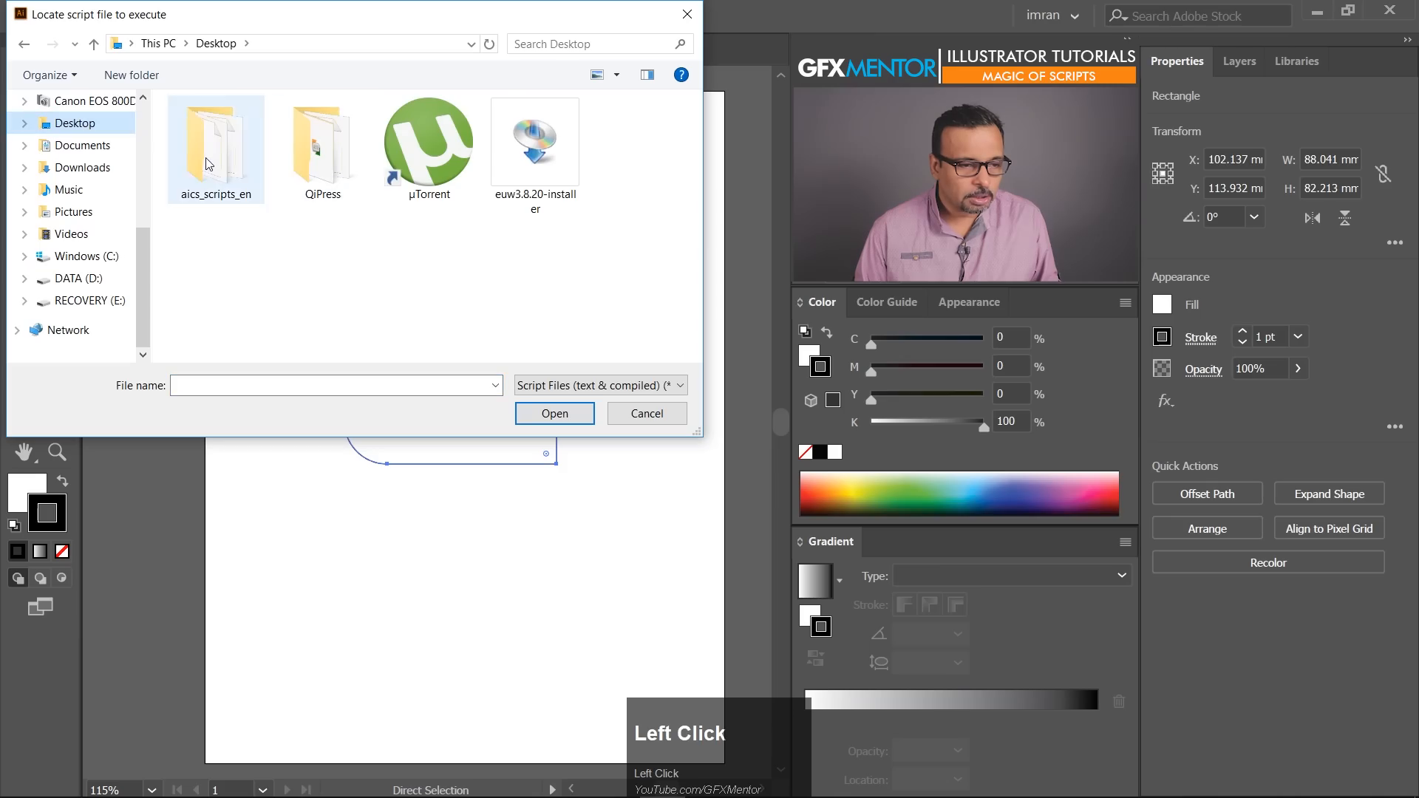
double_click(208, 164)
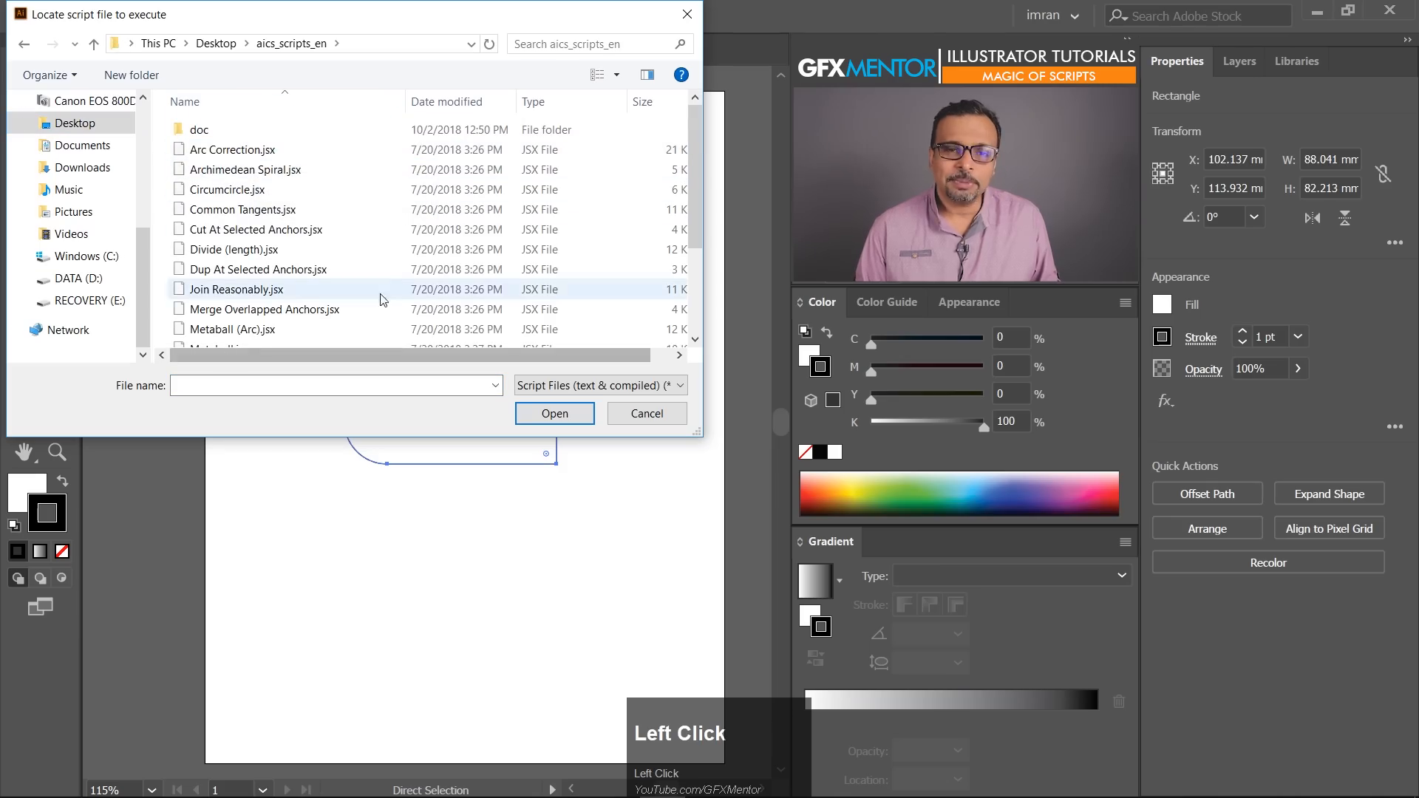
click(647, 419)
- Look over the installed scripts list and delete the rounded rectangle from the artboard
drag(477, 389, 475, 408)
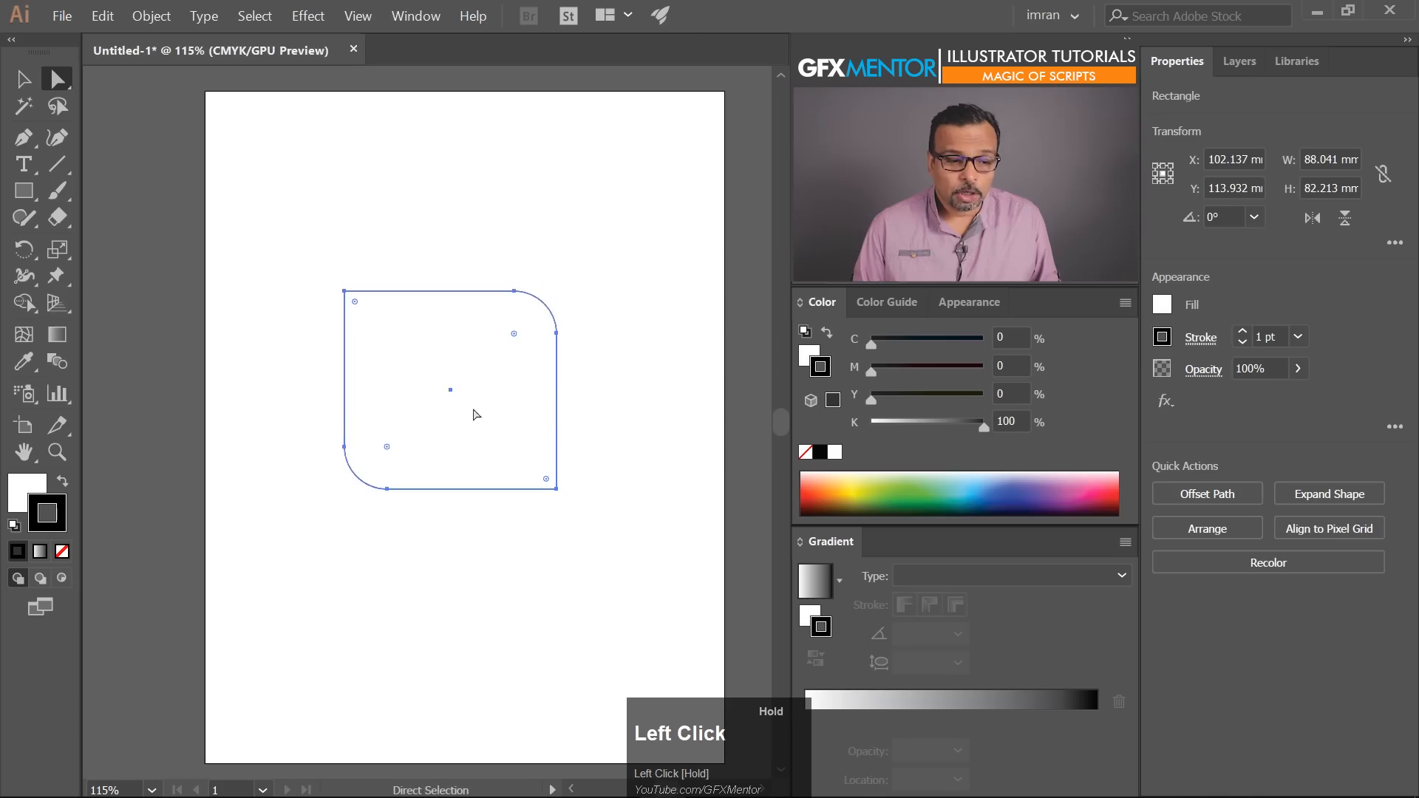
click(63, 17)
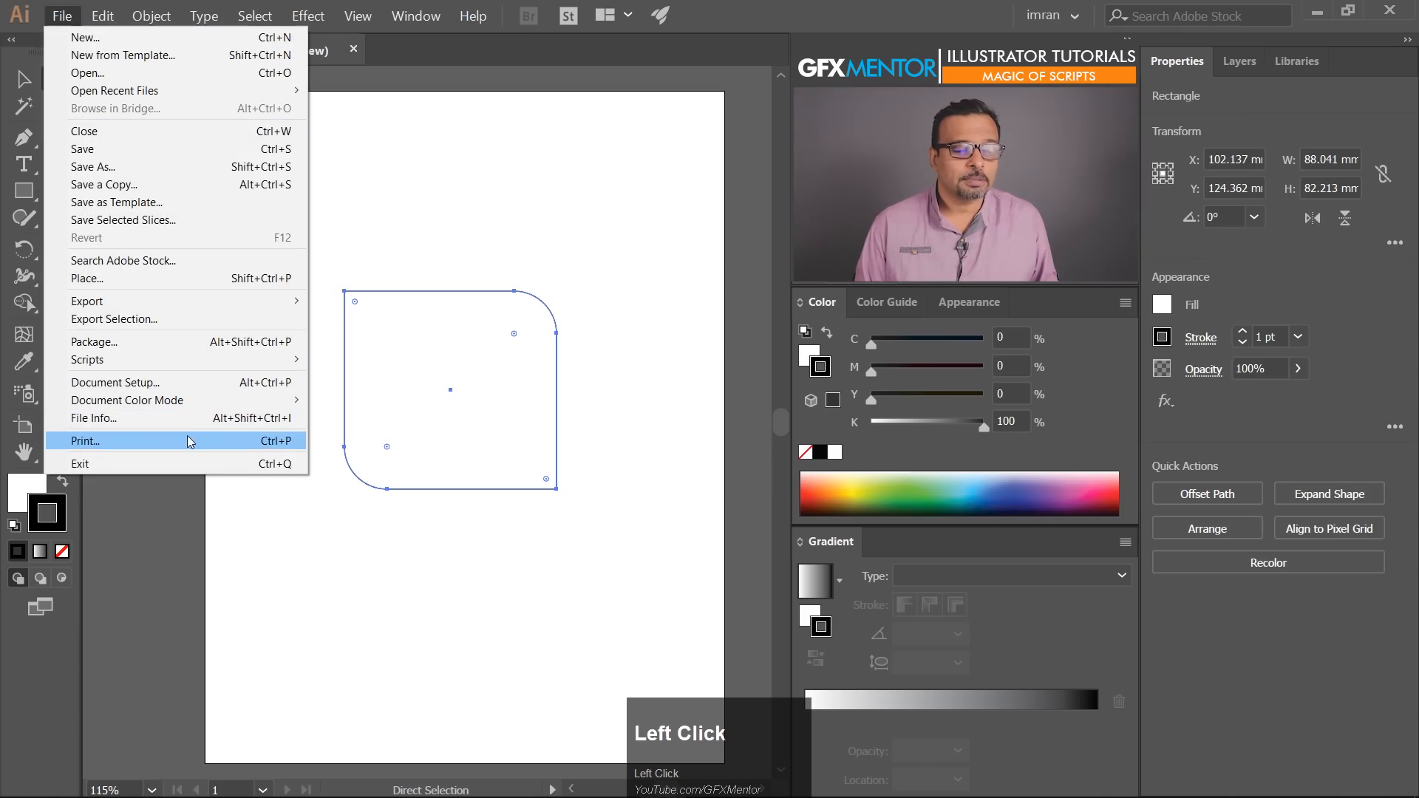
mouse_move(200, 359)
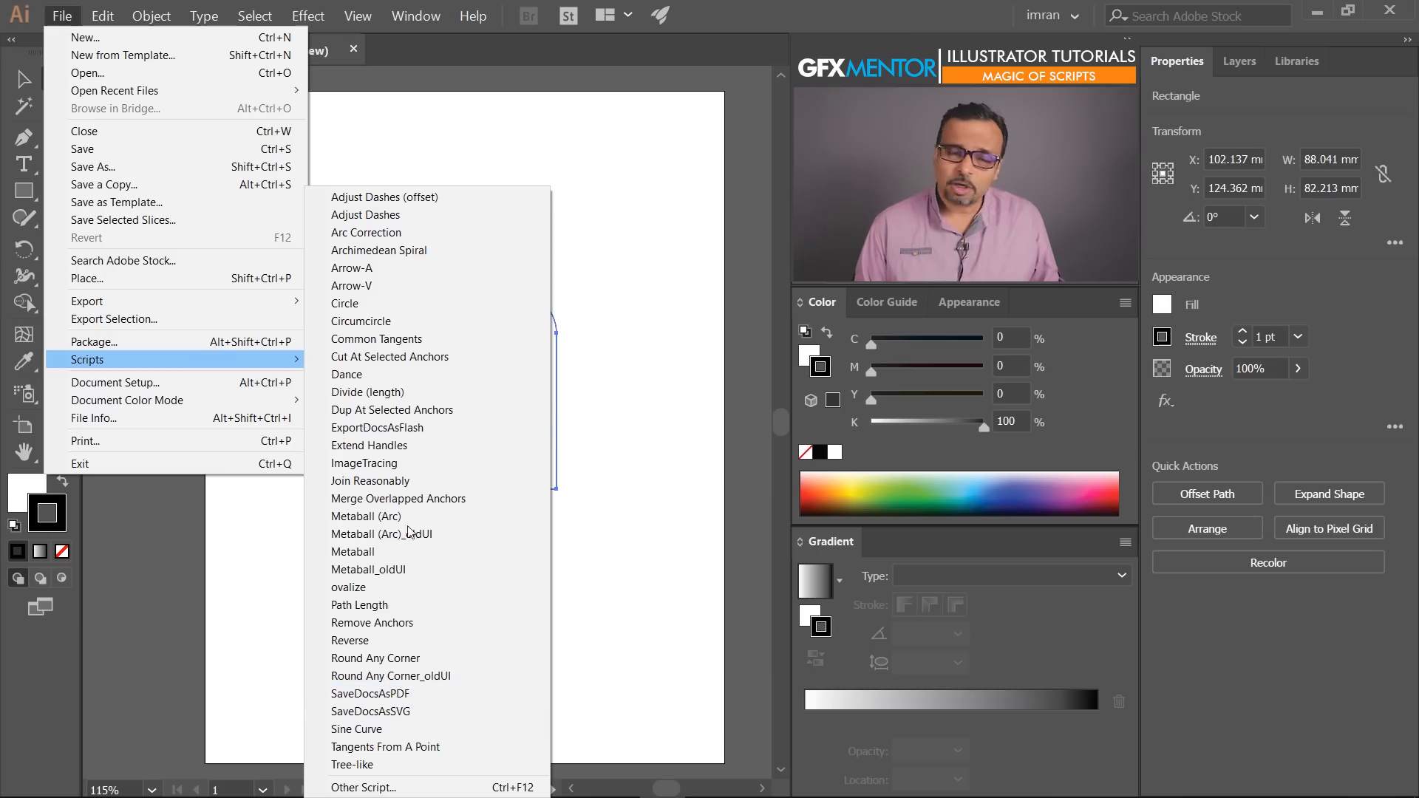
click(424, 402)
drag(429, 356, 488, 222)
key(Delete)
- Generate two trees by running the Tree-like script twice on the empty artboard
click(59, 16)
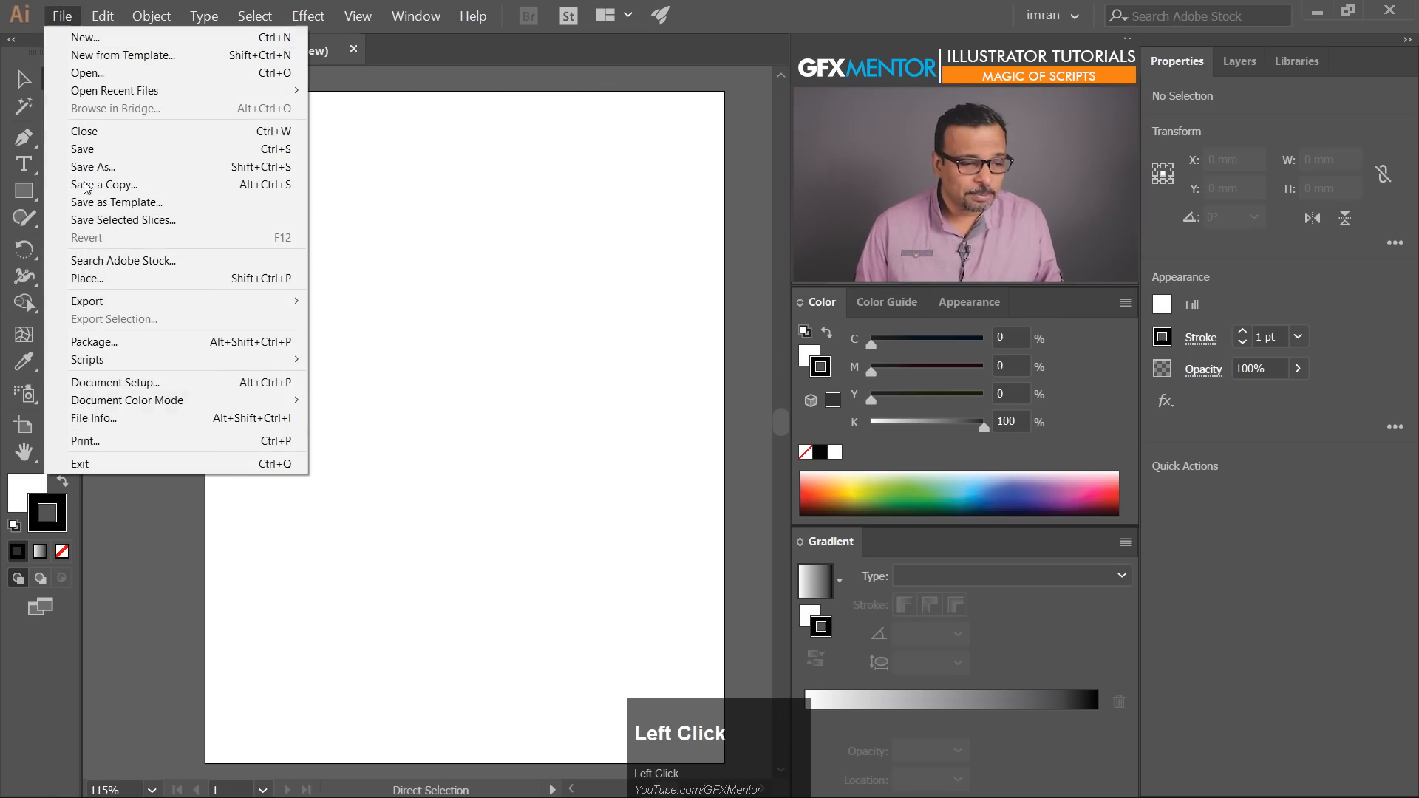
mouse_move(146, 362)
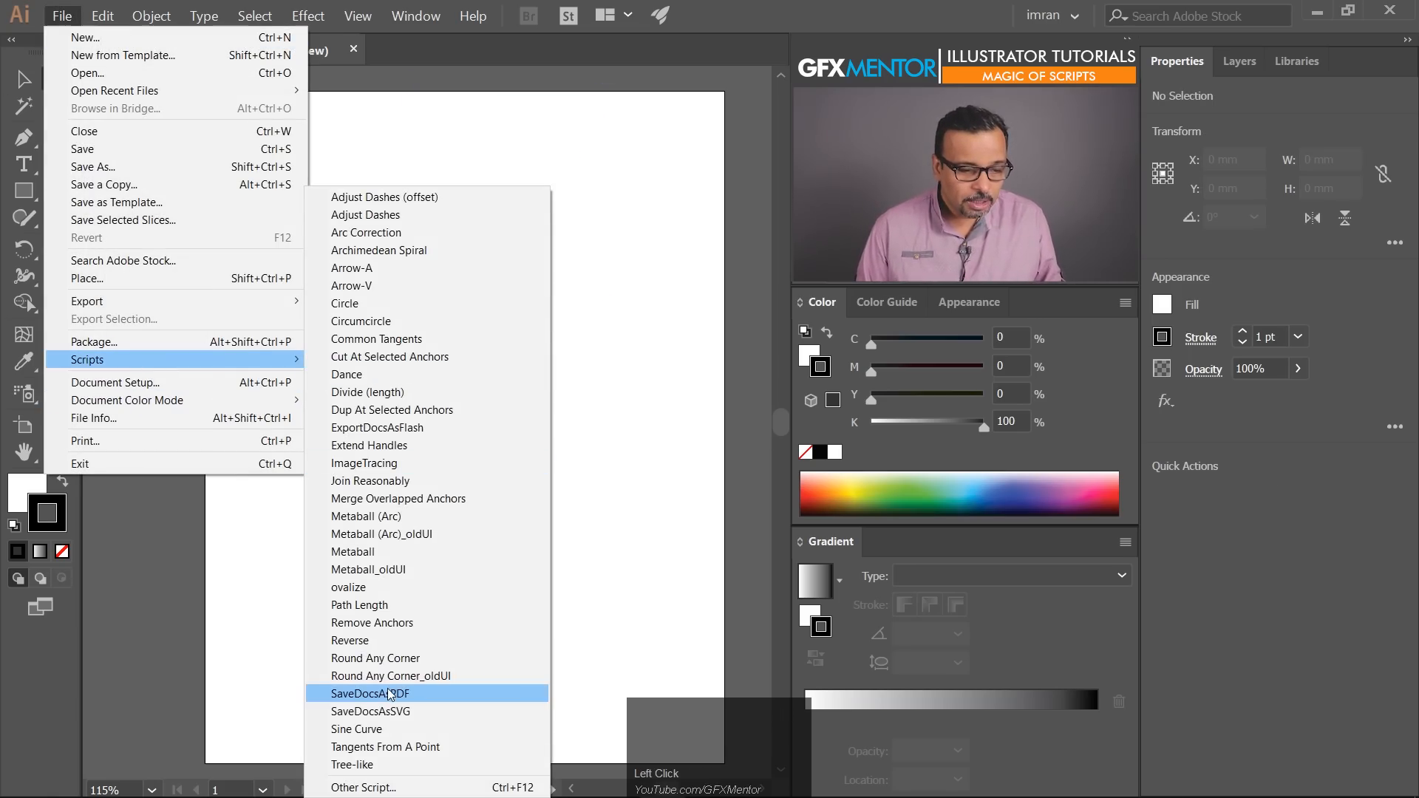
click(389, 765)
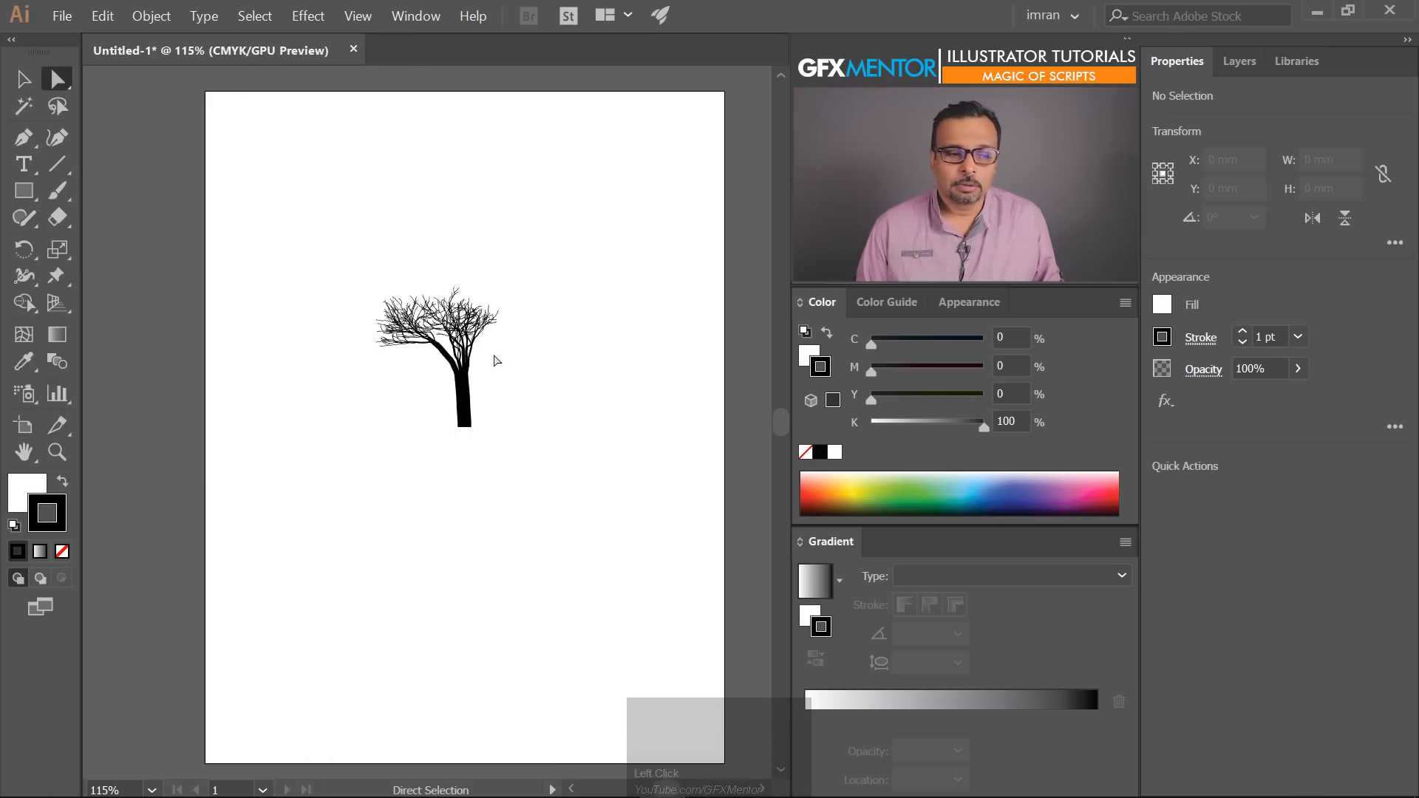
click(62, 15)
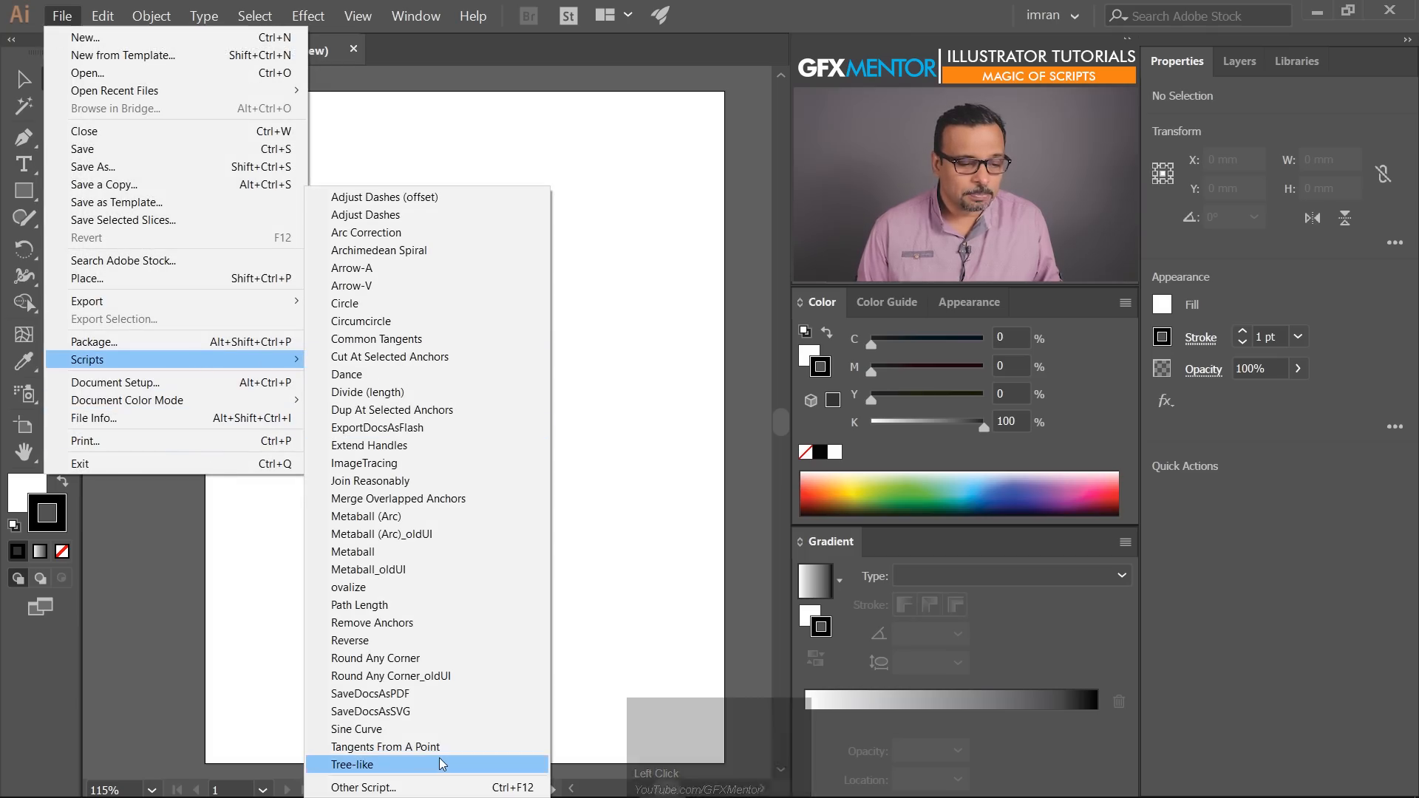
click(439, 757)
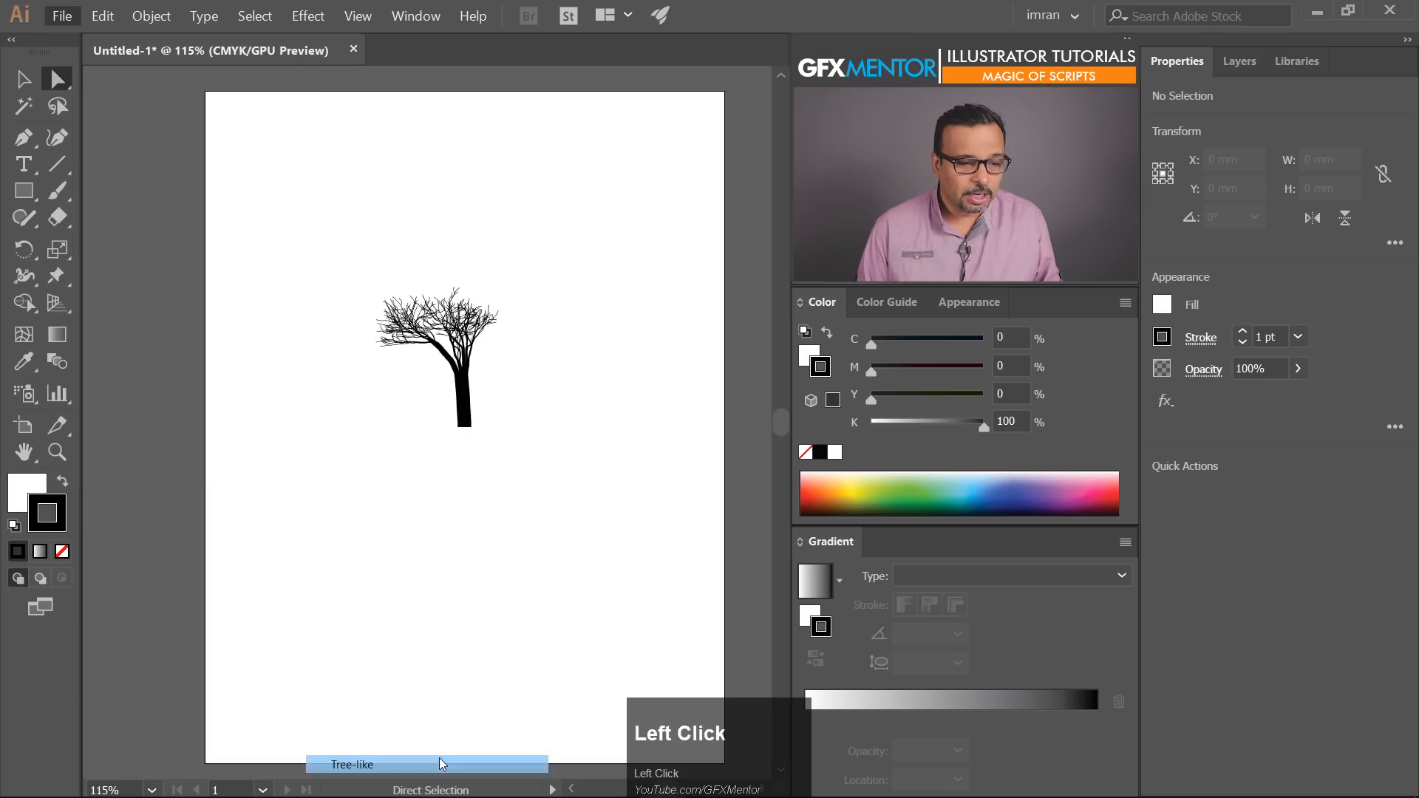
- Separate the two trees by moving one to the artboard's upper right and the other further left
click(12, 79)
drag(464, 382, 637, 282)
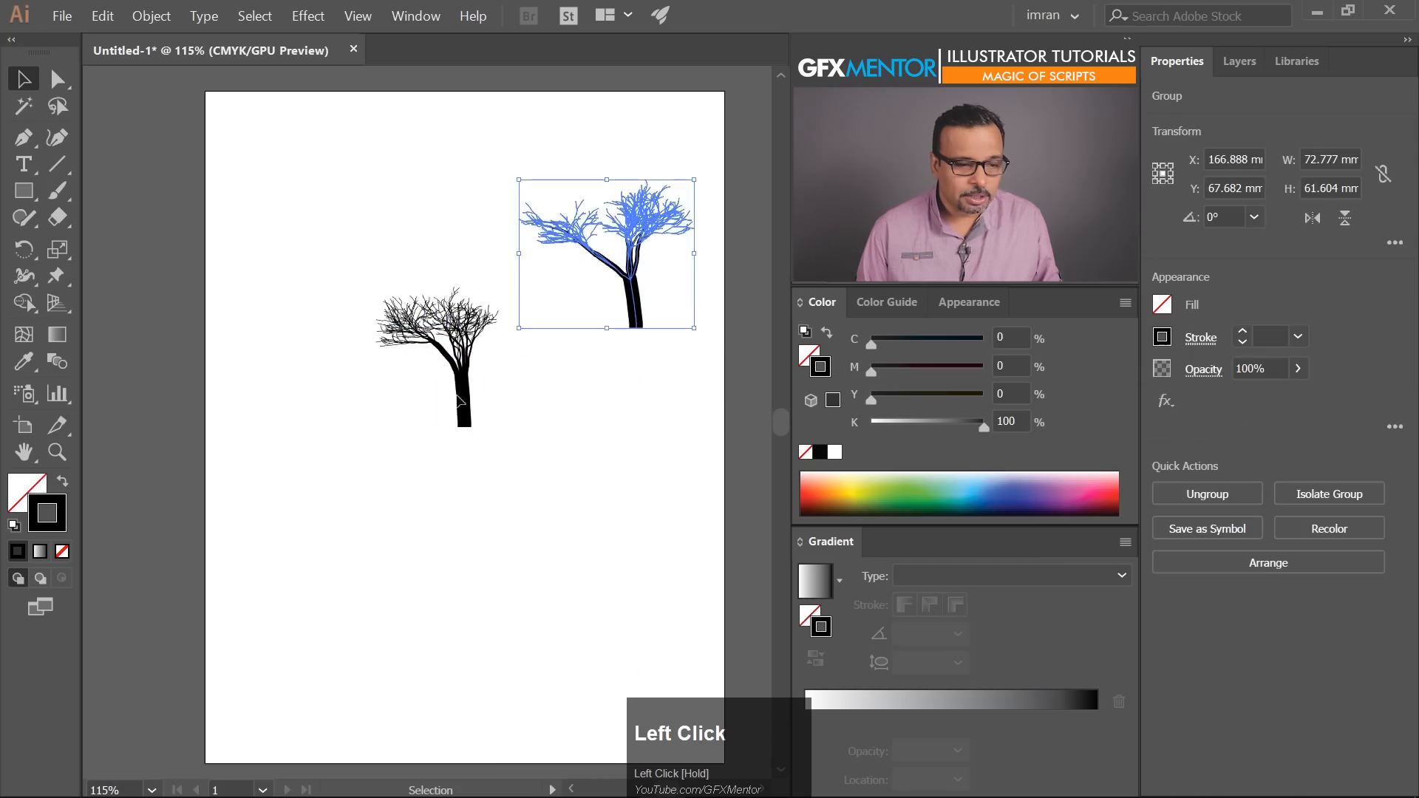
drag(426, 384, 343, 358)
click(601, 414)
- Generate a third tree with the Tree-like script, place it between the other two and inspect its branches up close
click(71, 17)
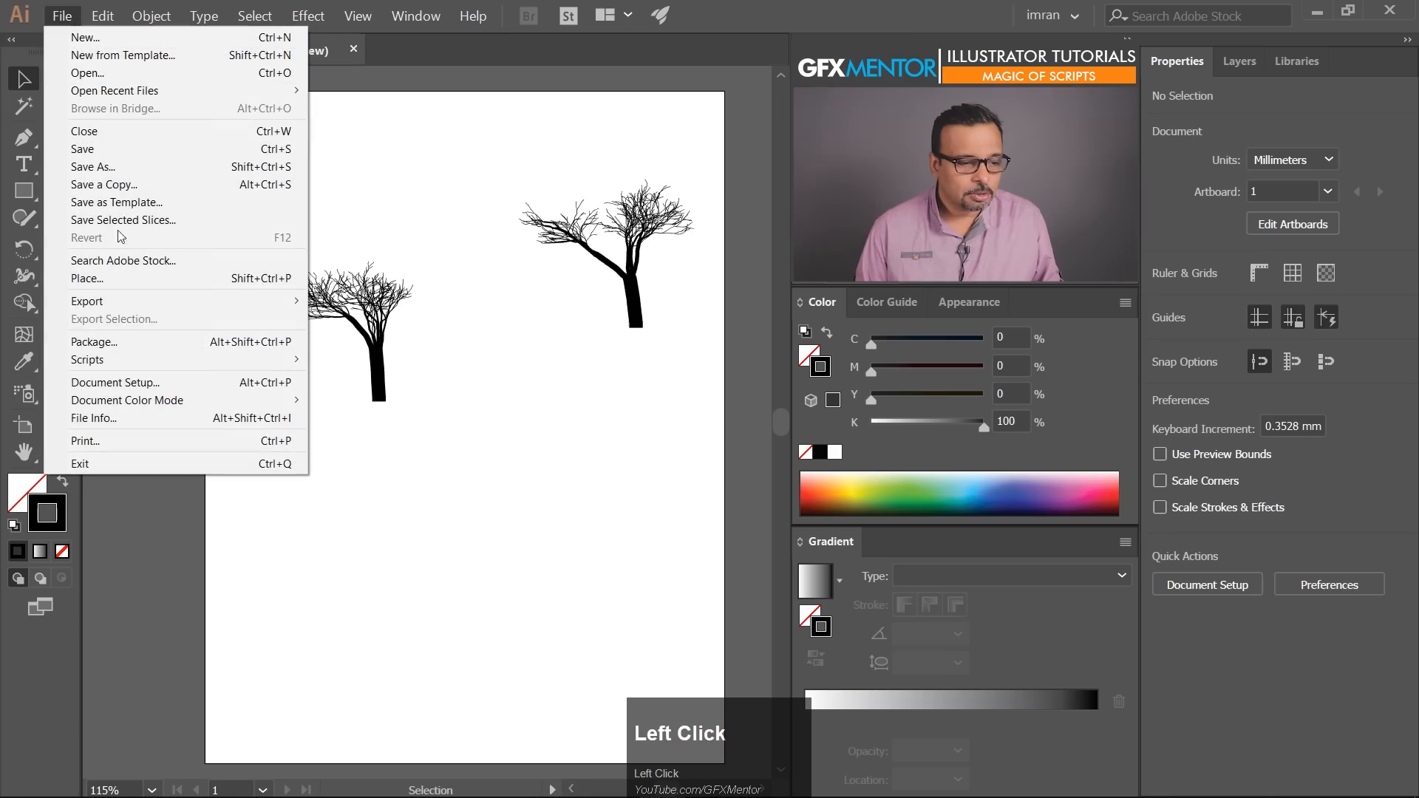
mouse_move(296, 362)
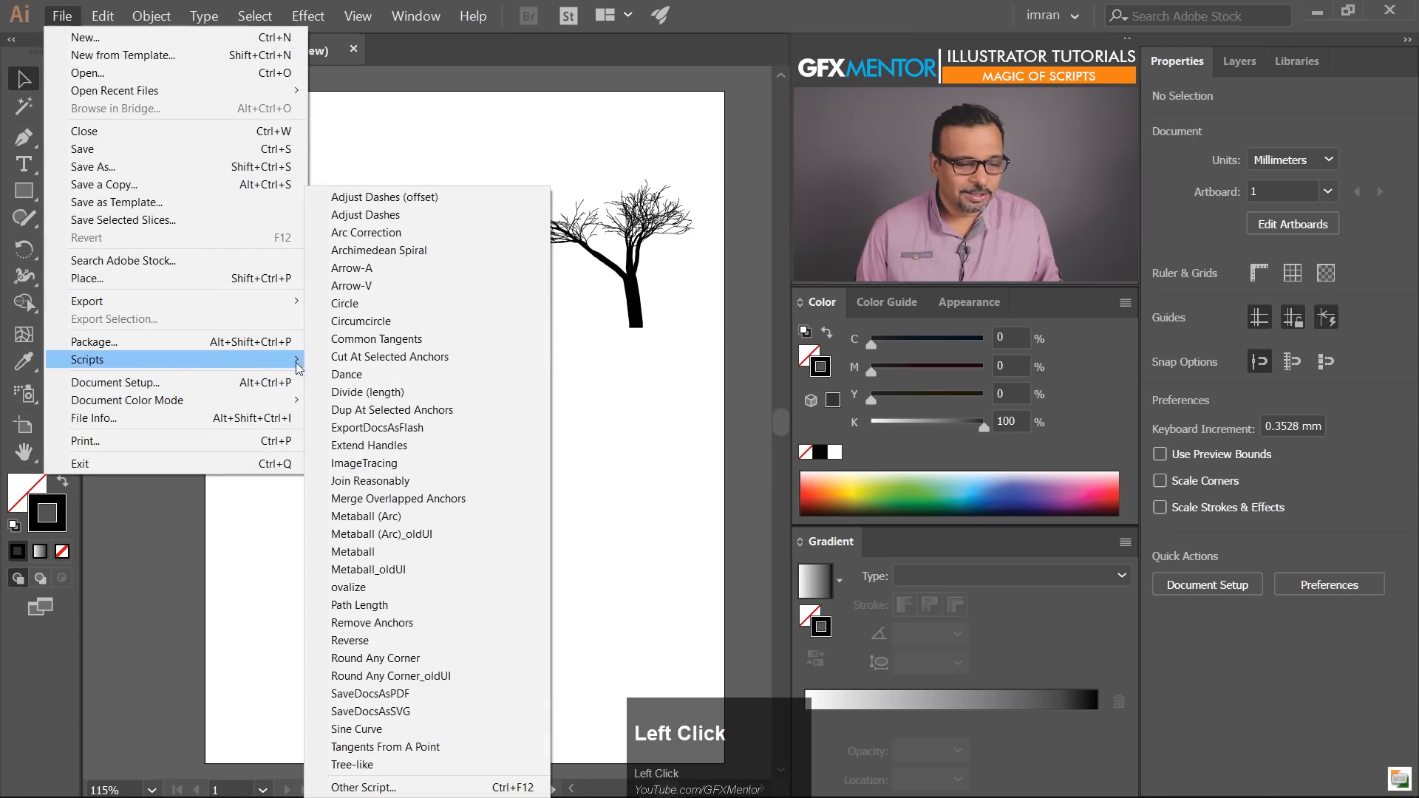
click(362, 765)
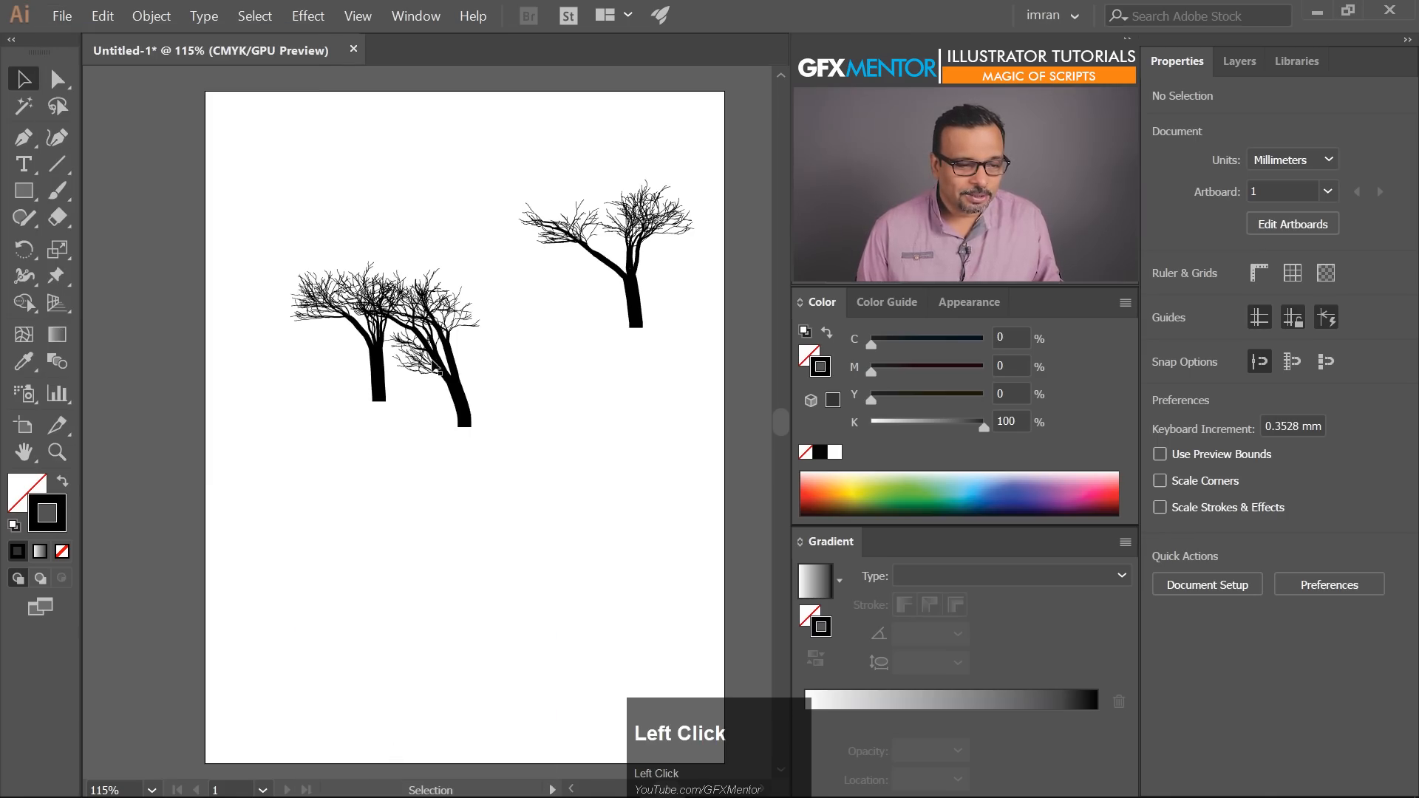
drag(439, 377, 510, 367)
click(491, 340)
click(576, 369)
scroll(416, 284, up, 15)
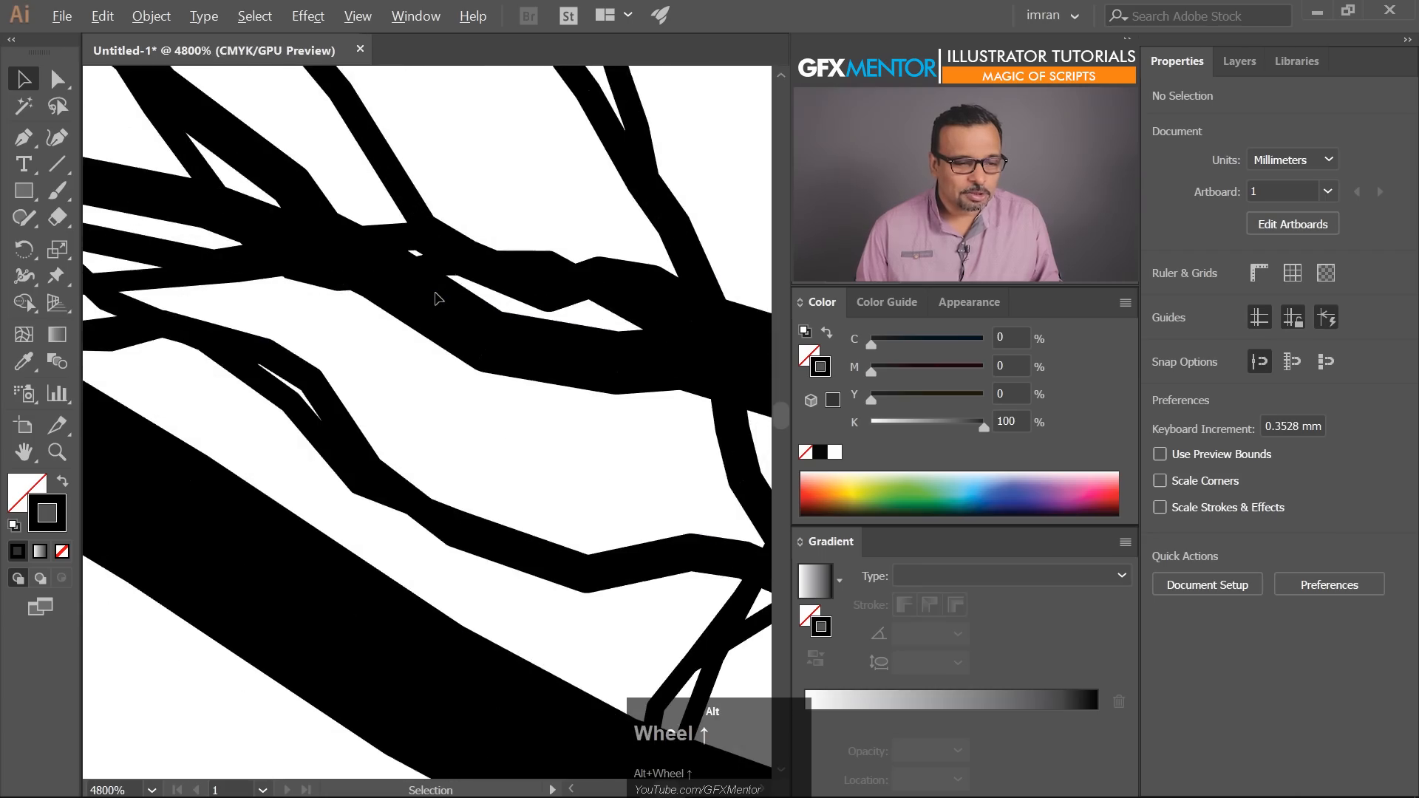
alt+scroll(436, 294, down, 10)
- Generate a grid of dancing figures on the artboard with the Dance script
click(62, 16)
mouse_move(185, 361)
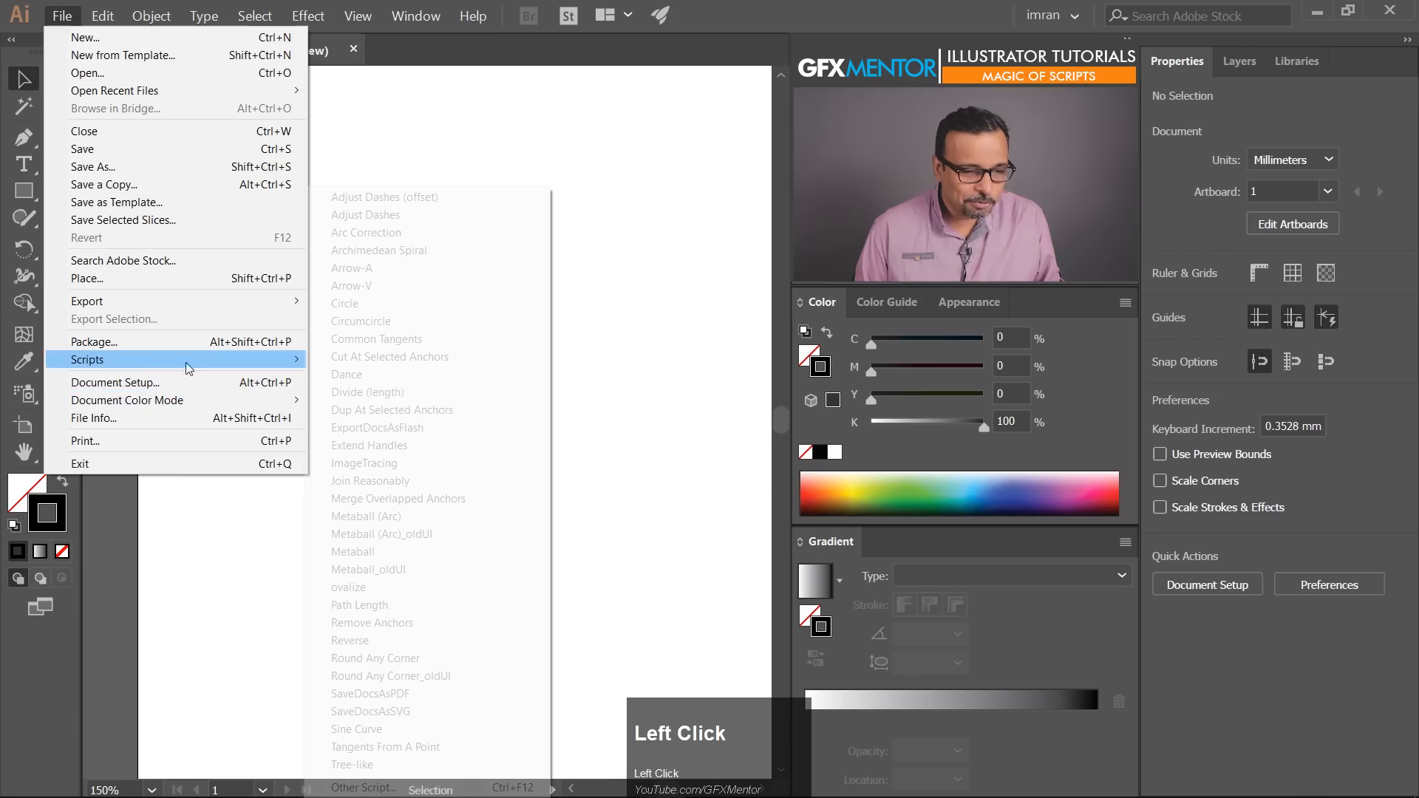
click(384, 375)
drag(542, 377, 542, 479)
- Pull one dancer with khaki trousers out of the grid, examine it up close and return it to its place
drag(592, 418, 541, 517)
scroll(542, 521, up, 5)
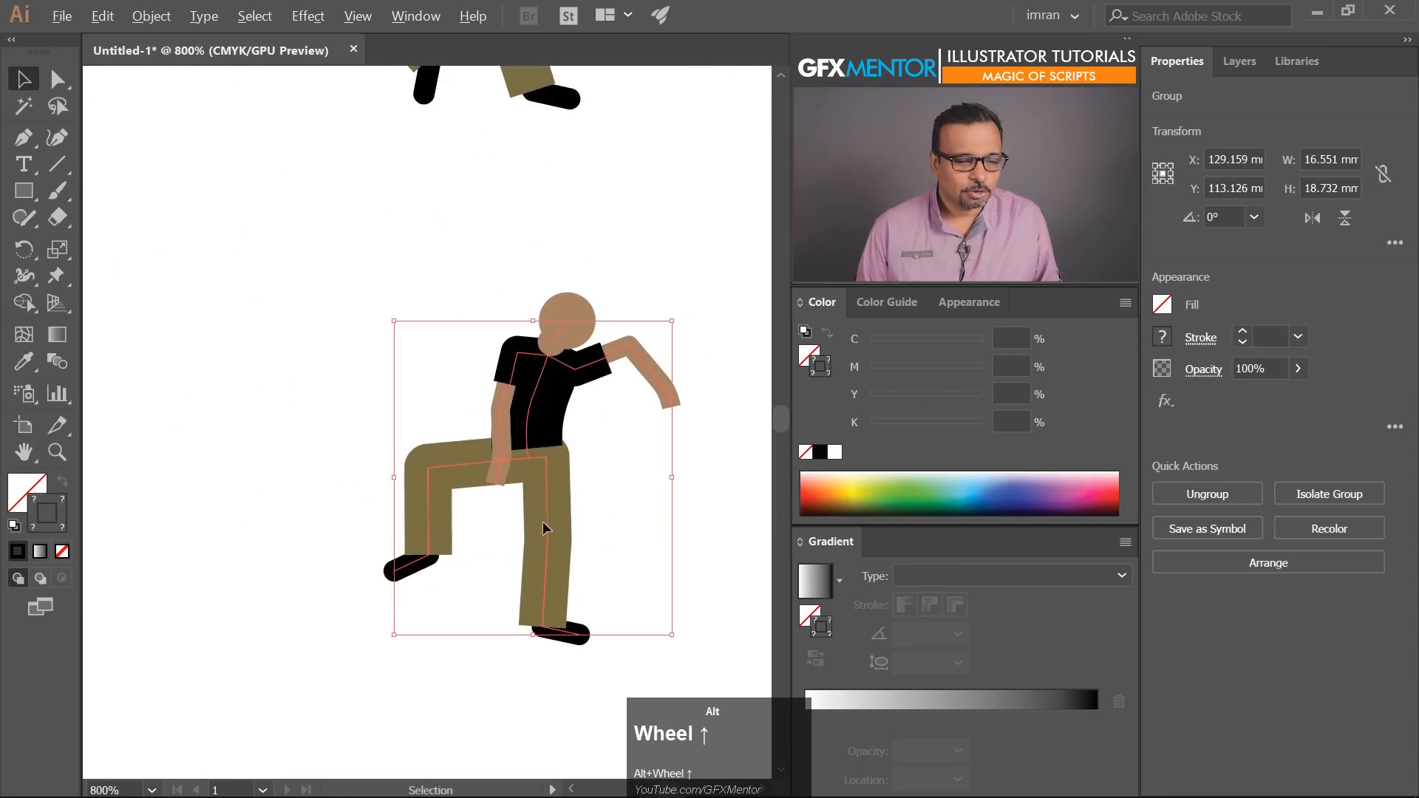
click(677, 534)
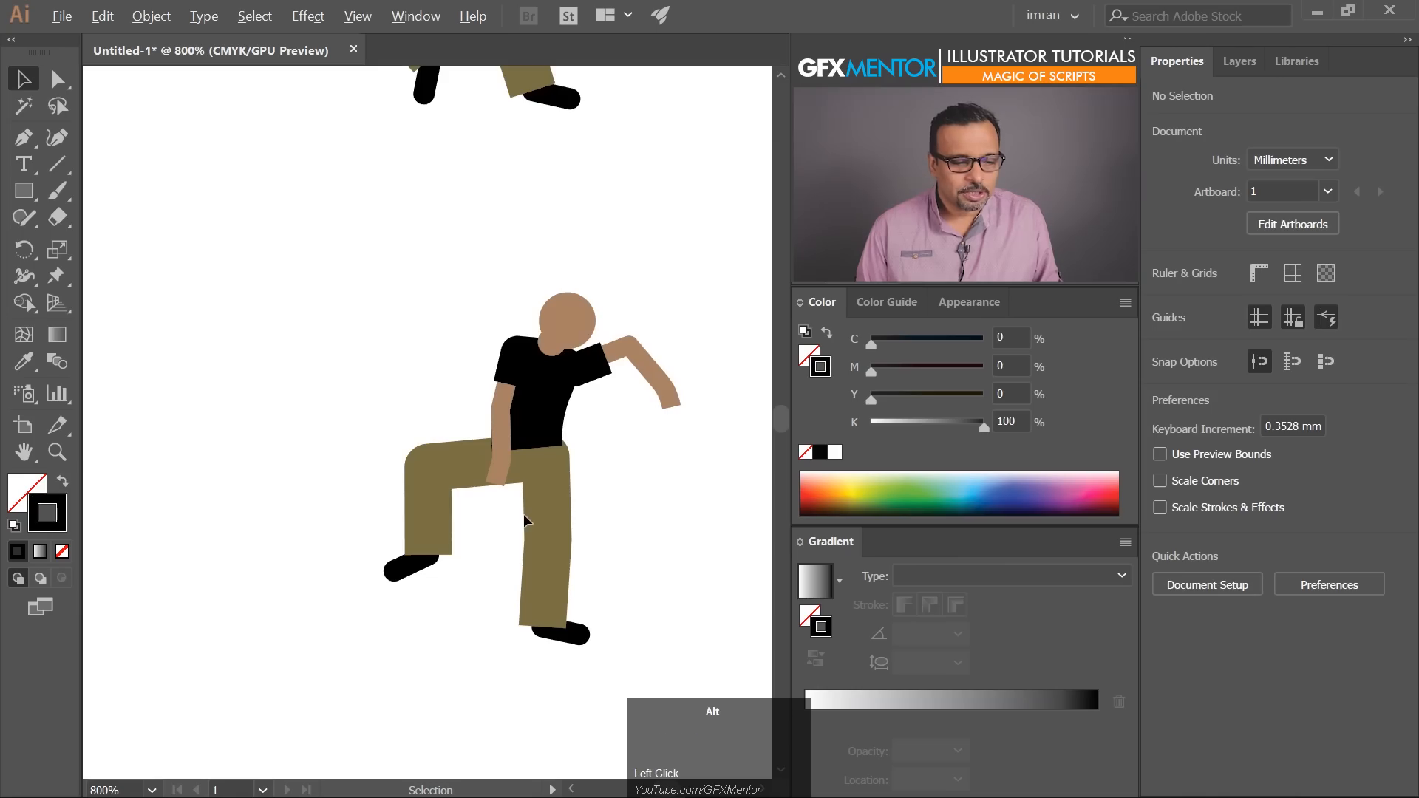
scroll(525, 521, down, 5)
drag(526, 521, 582, 422)
click(581, 543)
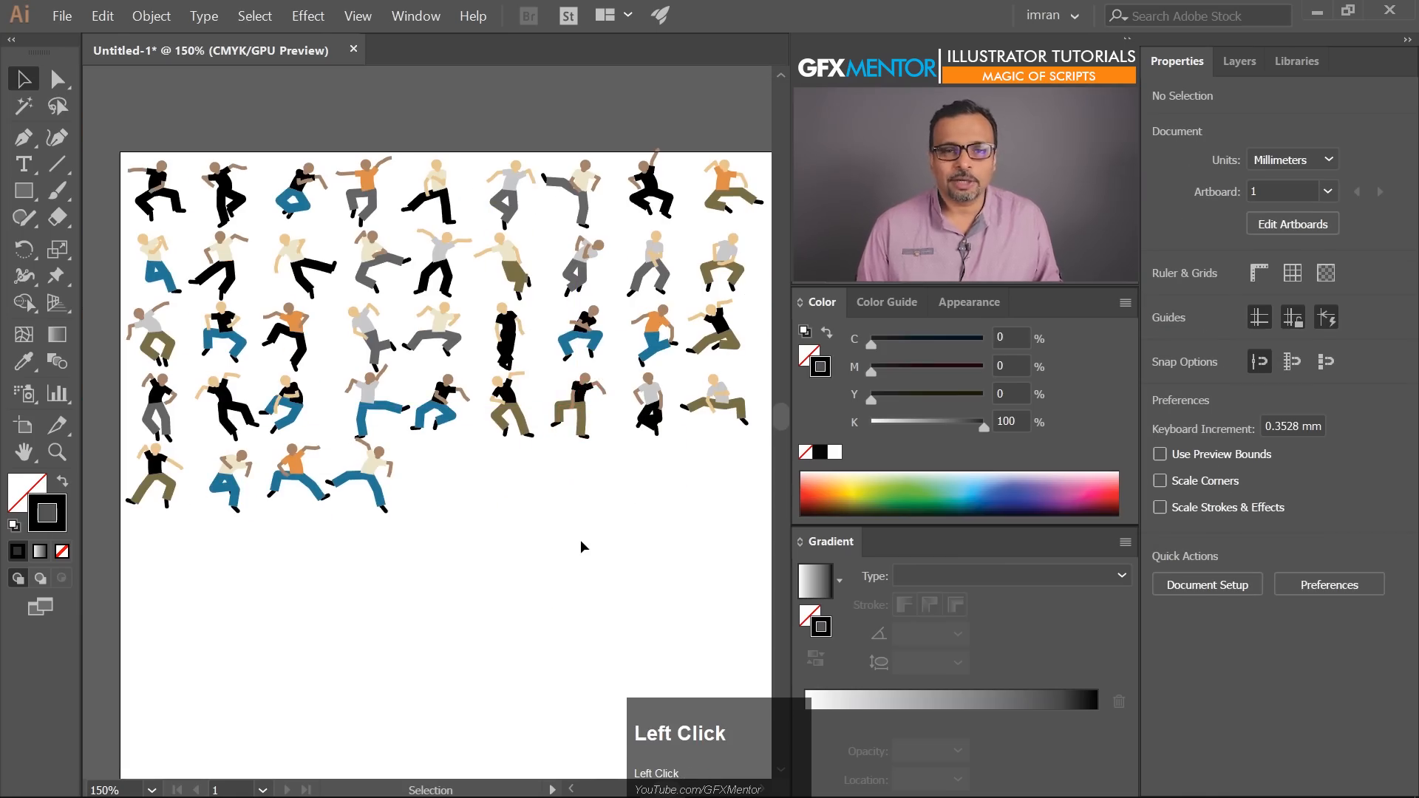
- Delete all the artwork from the artboard
key(alt)
scroll(383, 366, down, 2)
key(ctrl+a)
key(Delete)
- Draw an unfilled circle about 5.8 mm in diameter near the artboard's upper-left corner with the Ellipse tool
scroll(361, 420, up, 2)
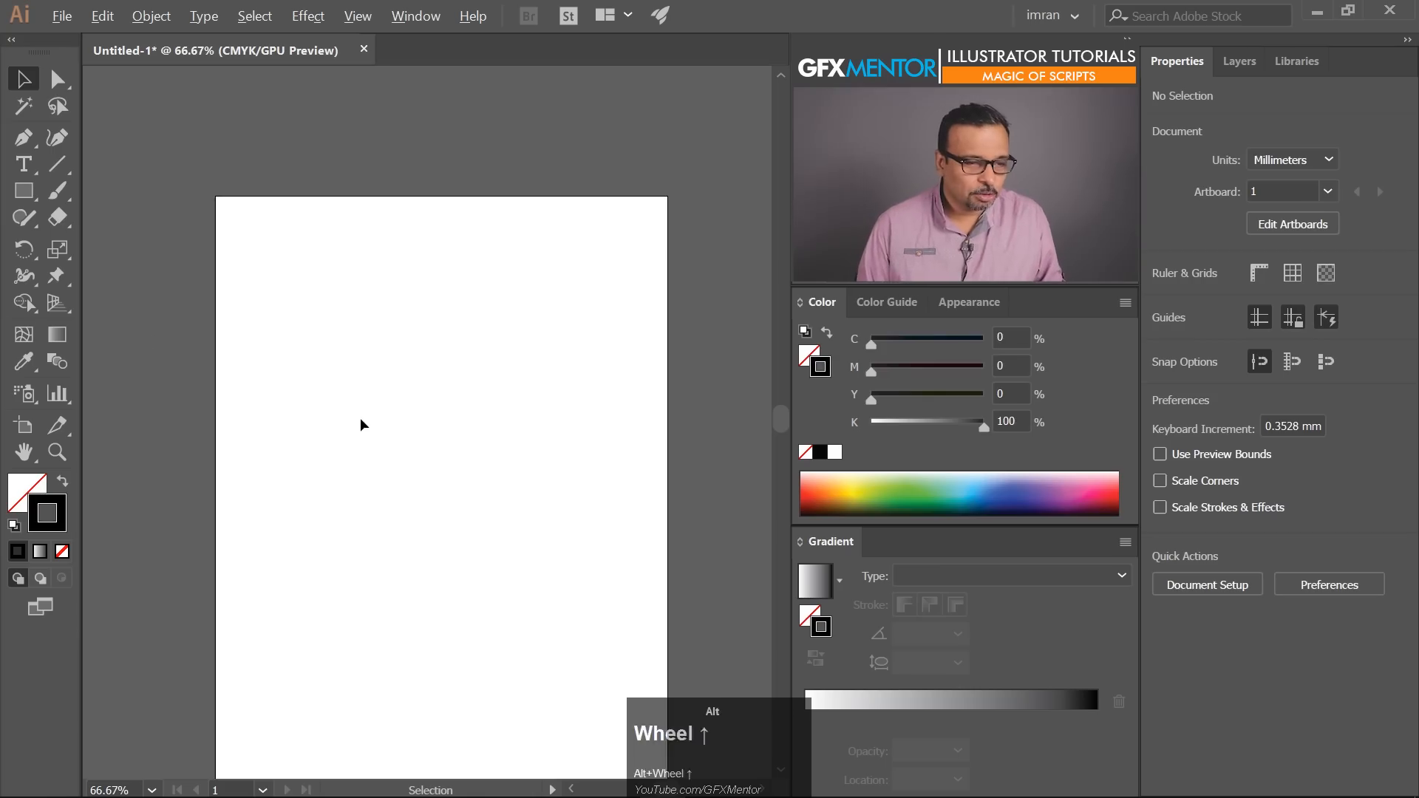
key(space)
drag(480, 405, 405, 400)
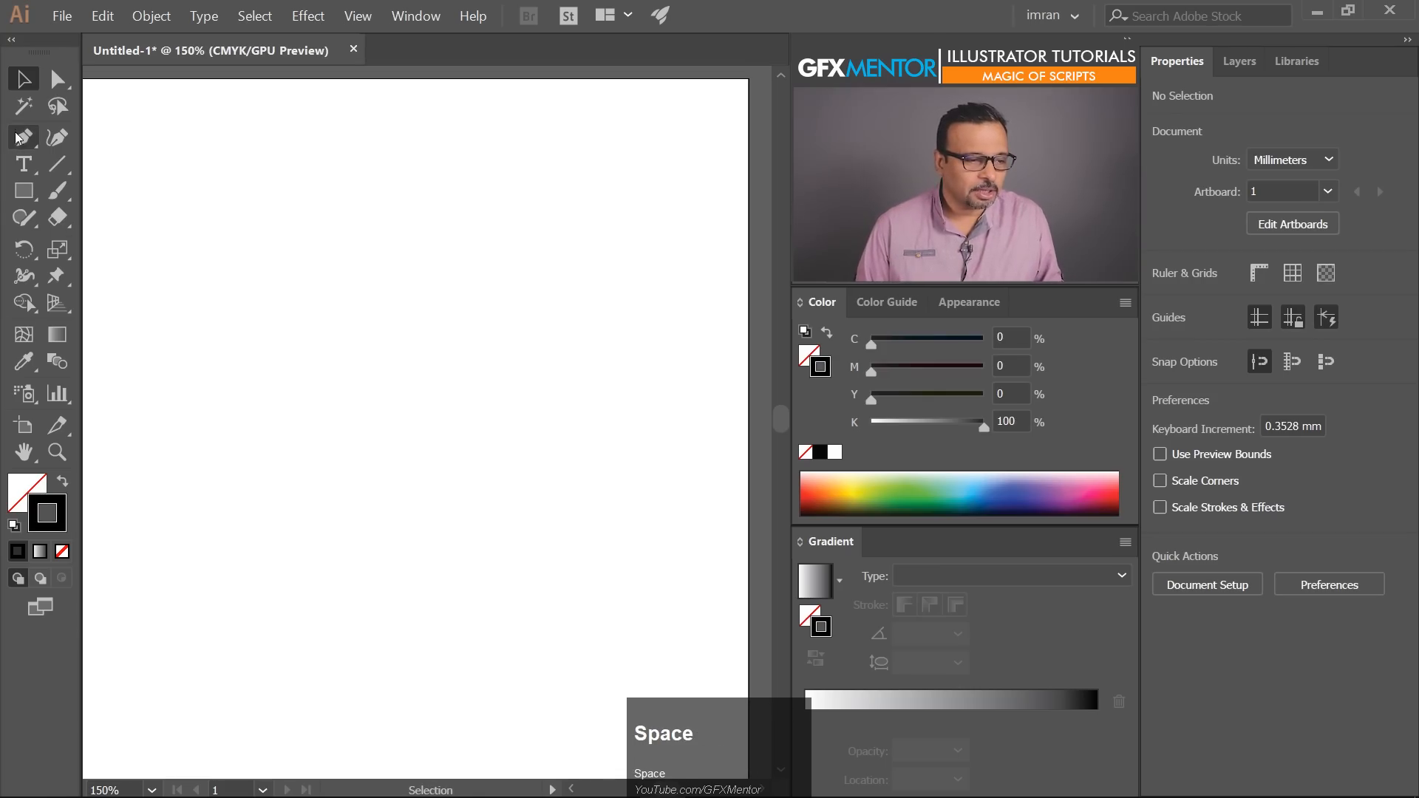
drag(31, 194, 108, 247)
drag(234, 178, 255, 197)
key(v)
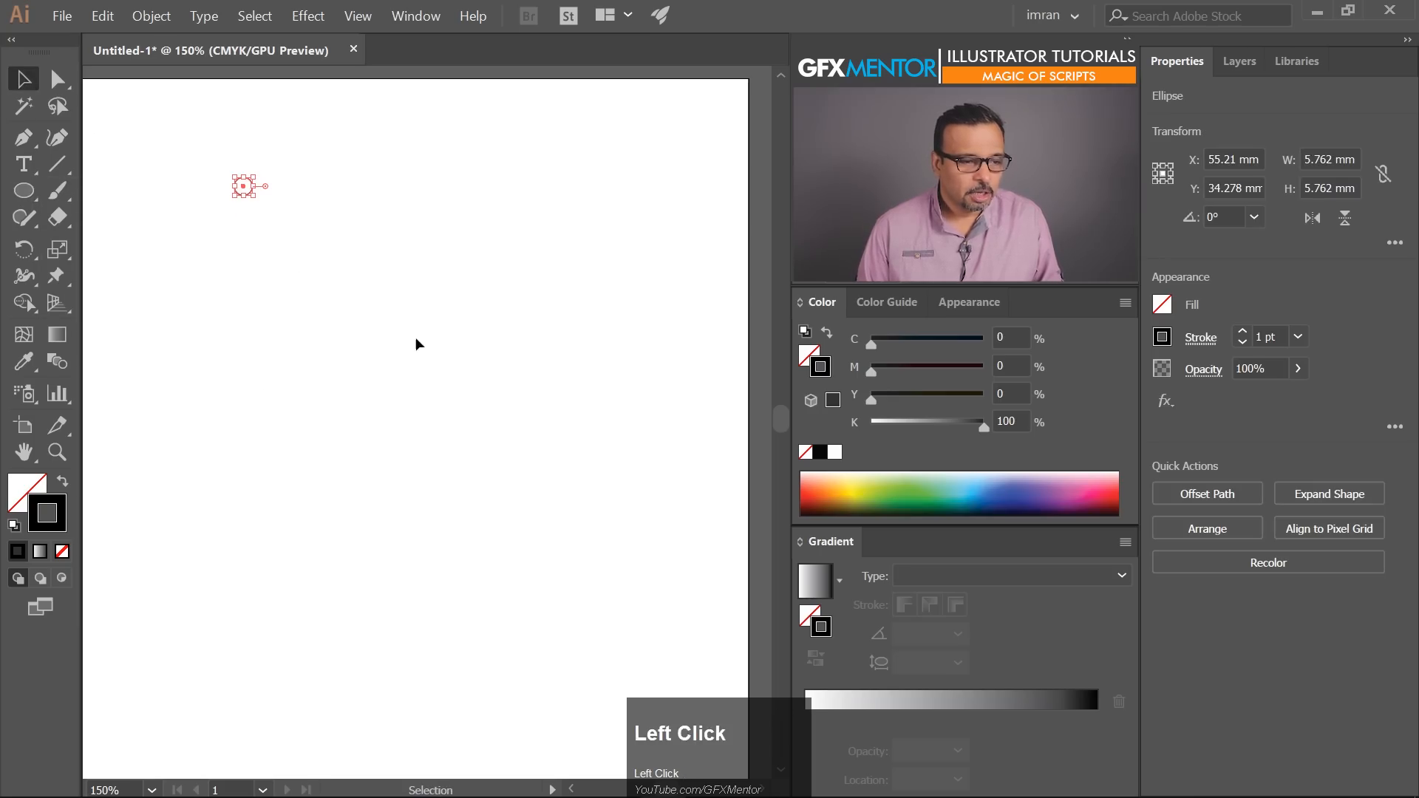
- Draw an unfilled rectangle about 93 × 73 mm with the Rectangle tool and move it up beside the small circle
click(412, 341)
drag(34, 194, 131, 194)
drag(321, 305, 613, 532)
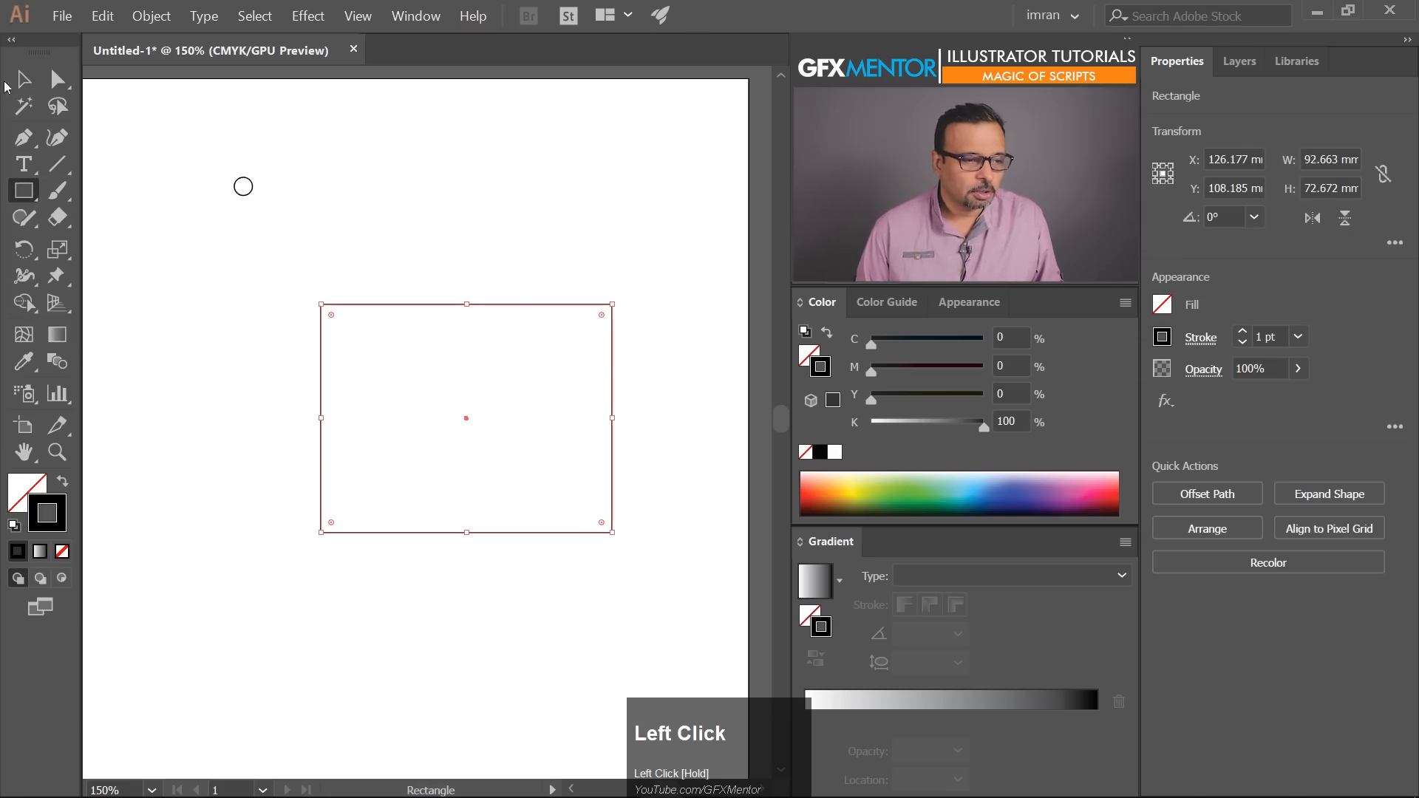
click(22, 80)
click(516, 250)
drag(516, 250, 517, 196)
- Try to place the small circle centred on the rectangle's upper-left corner
click(57, 80)
click(234, 186)
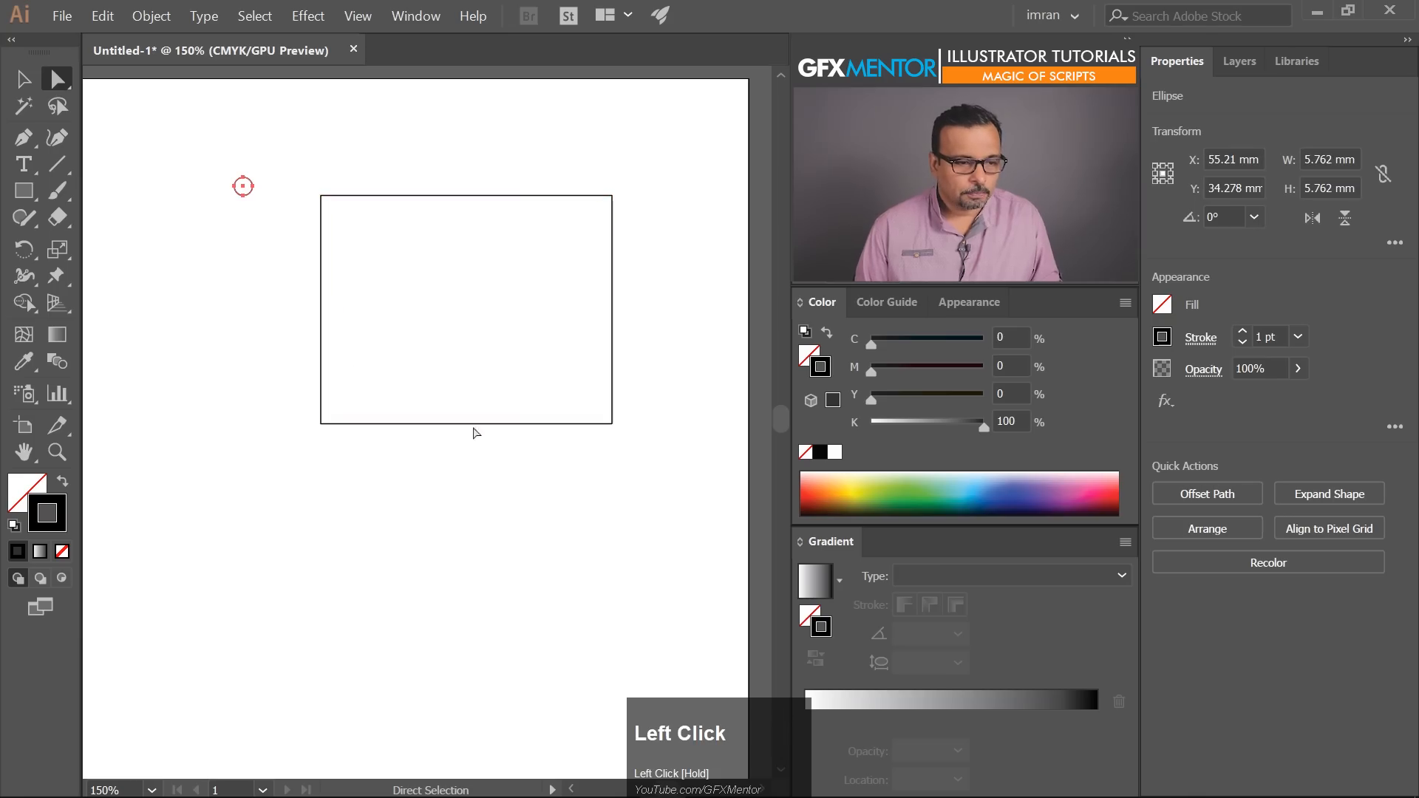
click(232, 300)
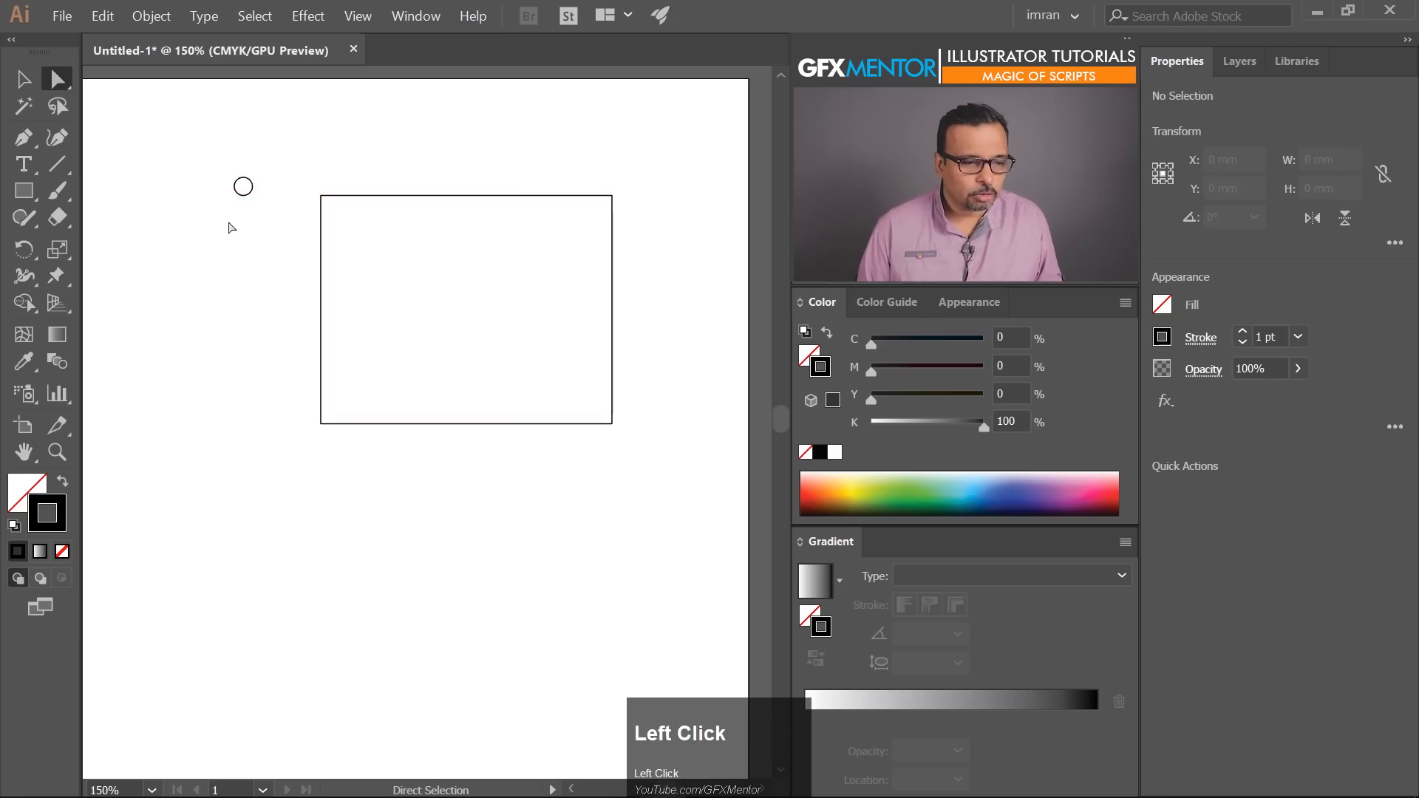
drag(244, 184, 322, 199)
click(222, 280)
key(ctrl+z)
click(244, 290)
drag(206, 151, 266, 221)
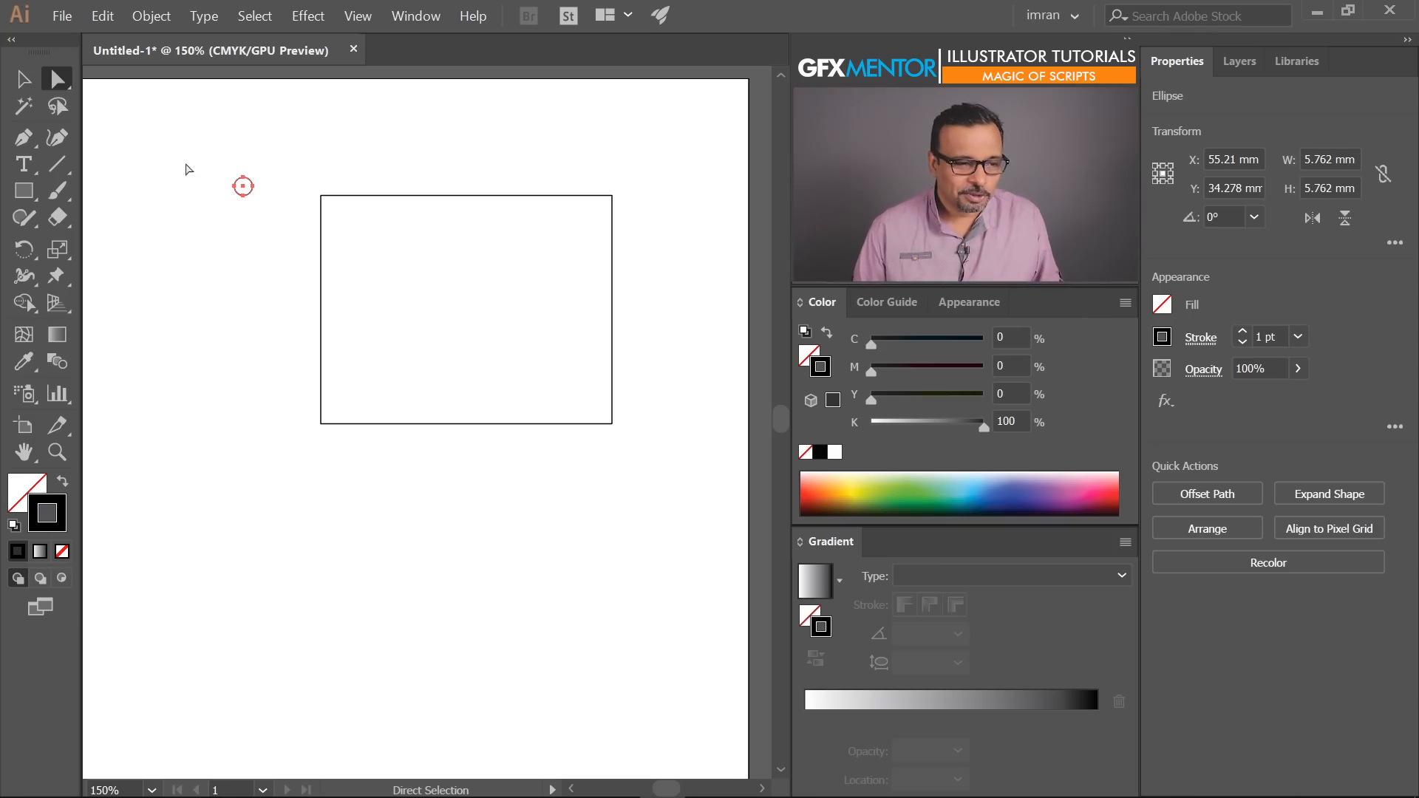
click(23, 79)
drag(242, 189, 331, 206)
drag(243, 187, 322, 197)
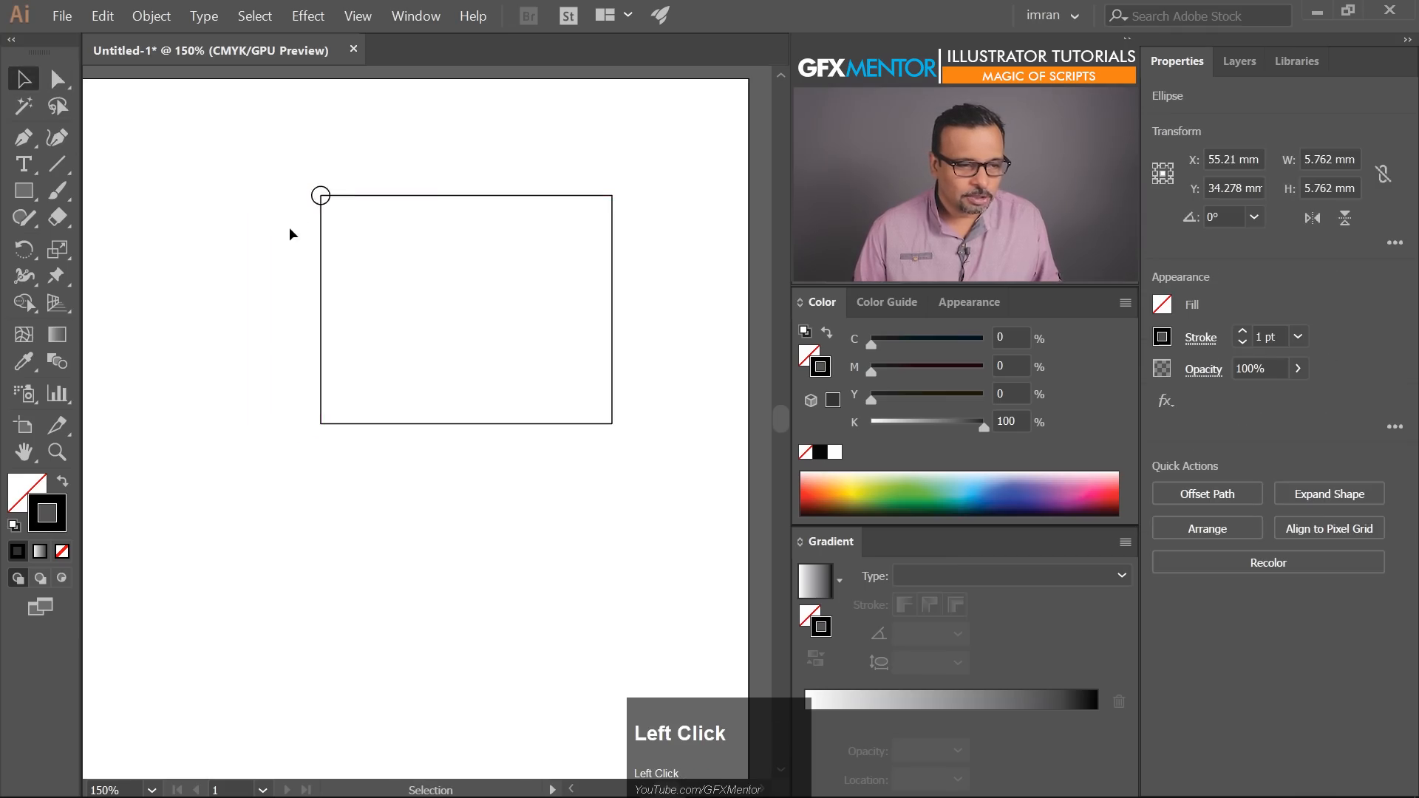
- Apply the default white fill and black stroke to the circle and the rectangle
click(293, 219)
scroll(307, 206, up, 3)
scroll(309, 208, down, 3)
drag(272, 154, 423, 317)
click(15, 530)
click(218, 327)
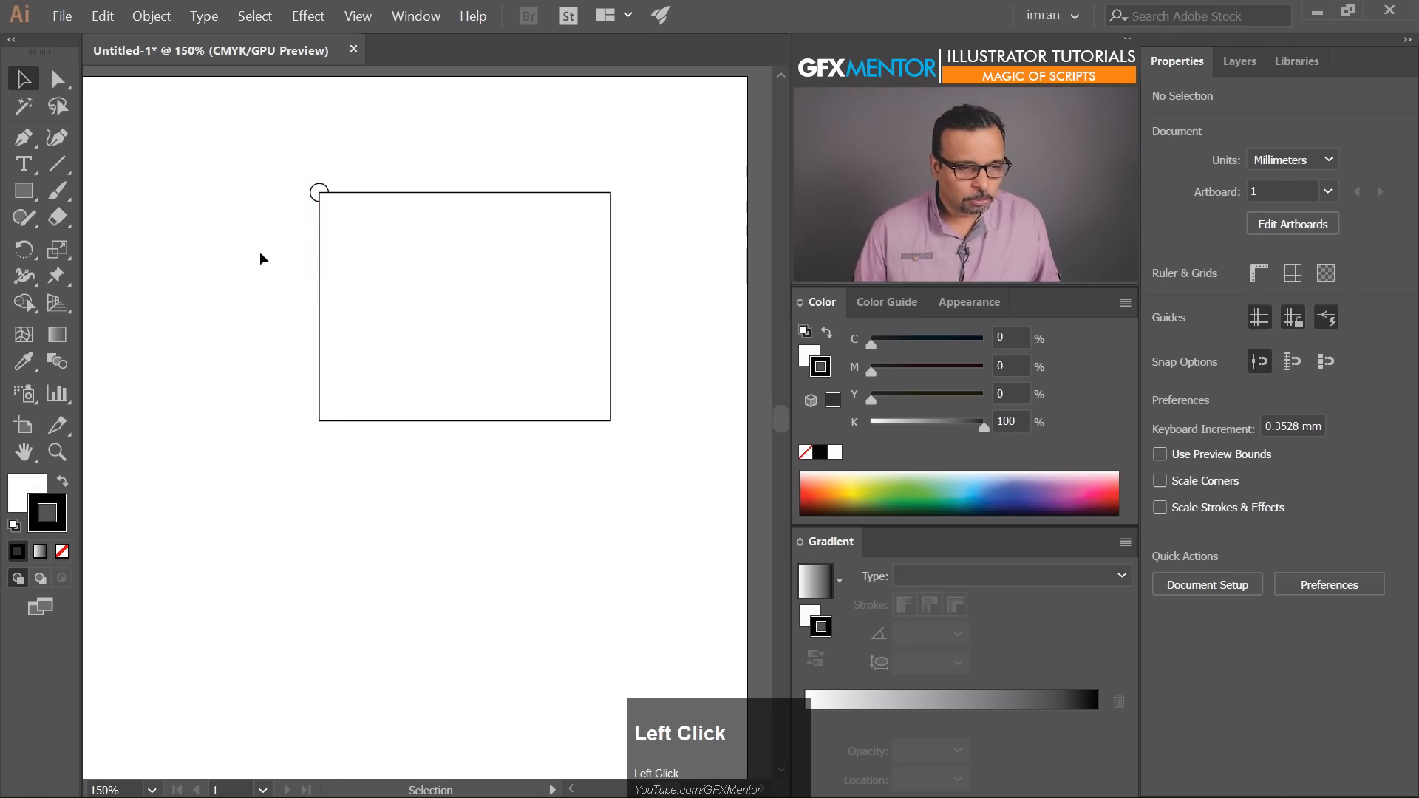
- Move the circle off the rectangle's corner into the empty area beside it and bring it to the front
drag(314, 195, 269, 176)
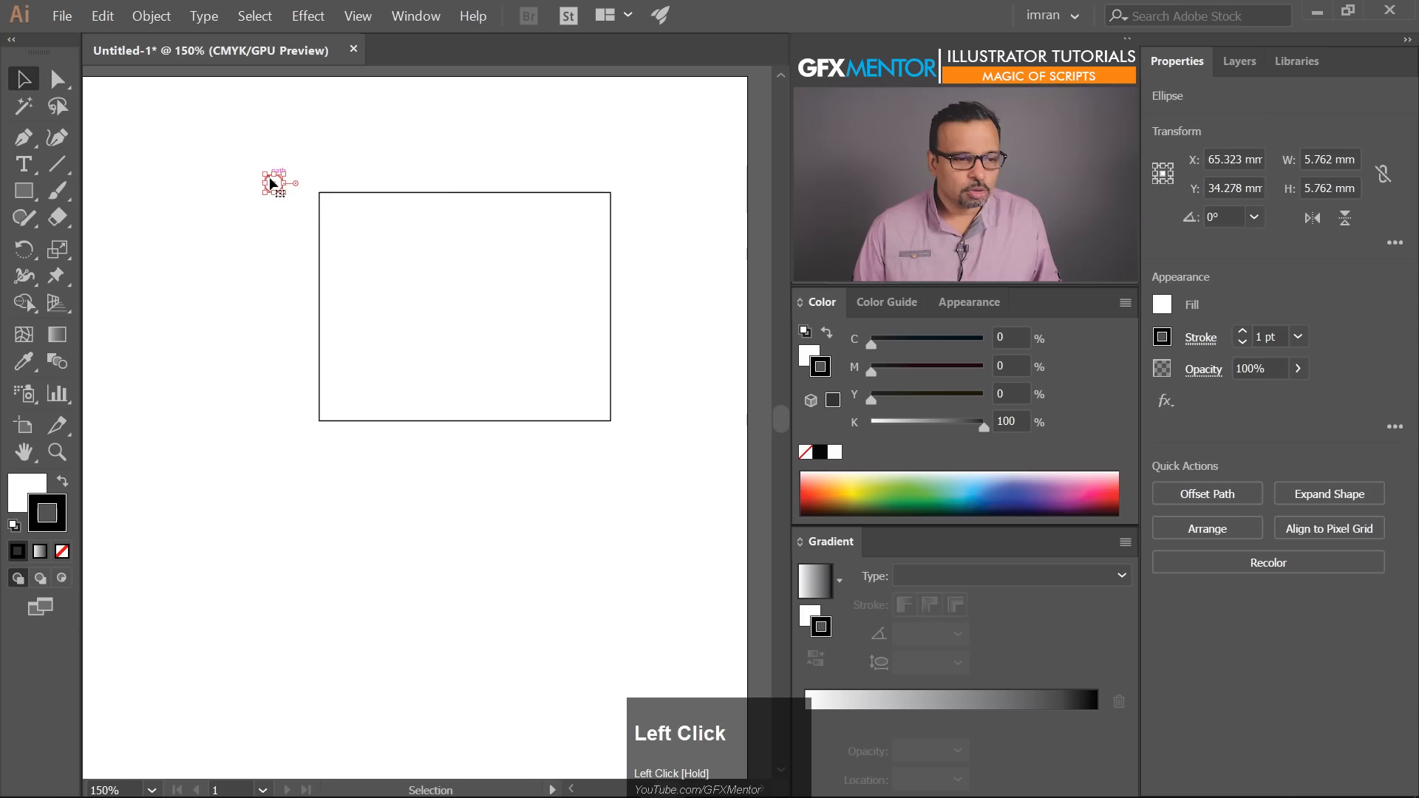
right_click(269, 176)
click(332, 428)
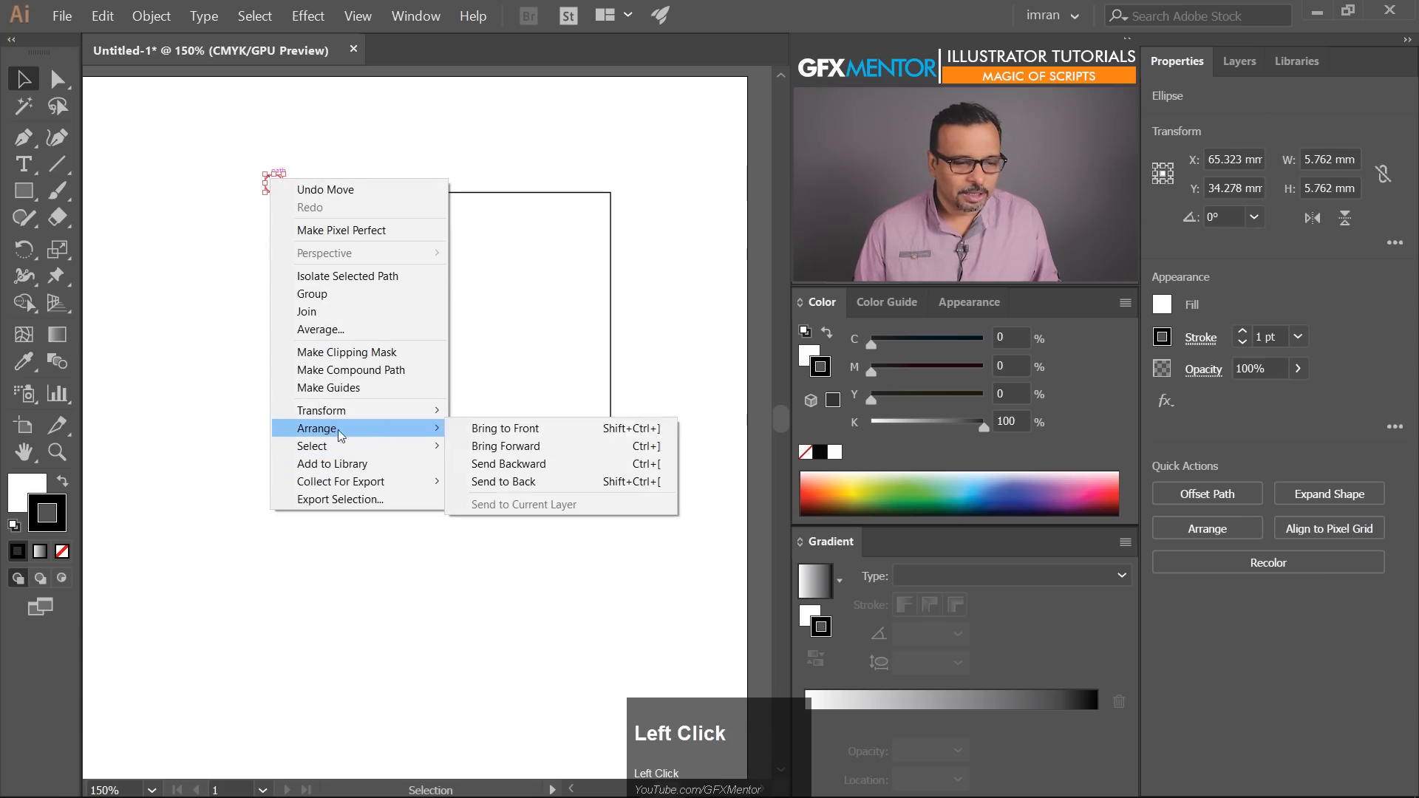
click(570, 429)
click(509, 503)
drag(269, 182, 220, 180)
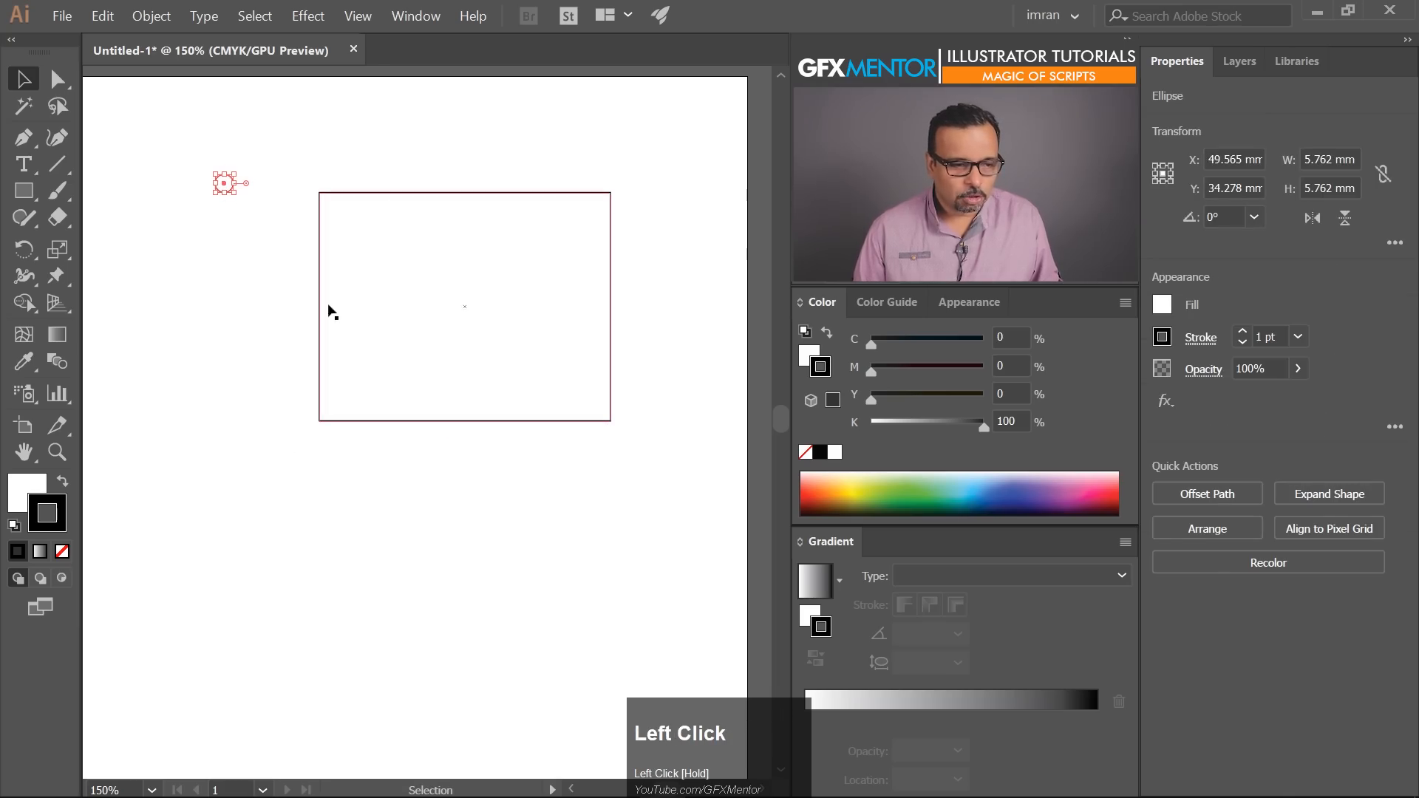
- Duplicate the circle onto the rectangle's four corner anchors with the Dup At Selected Anchors script
drag(189, 137, 679, 460)
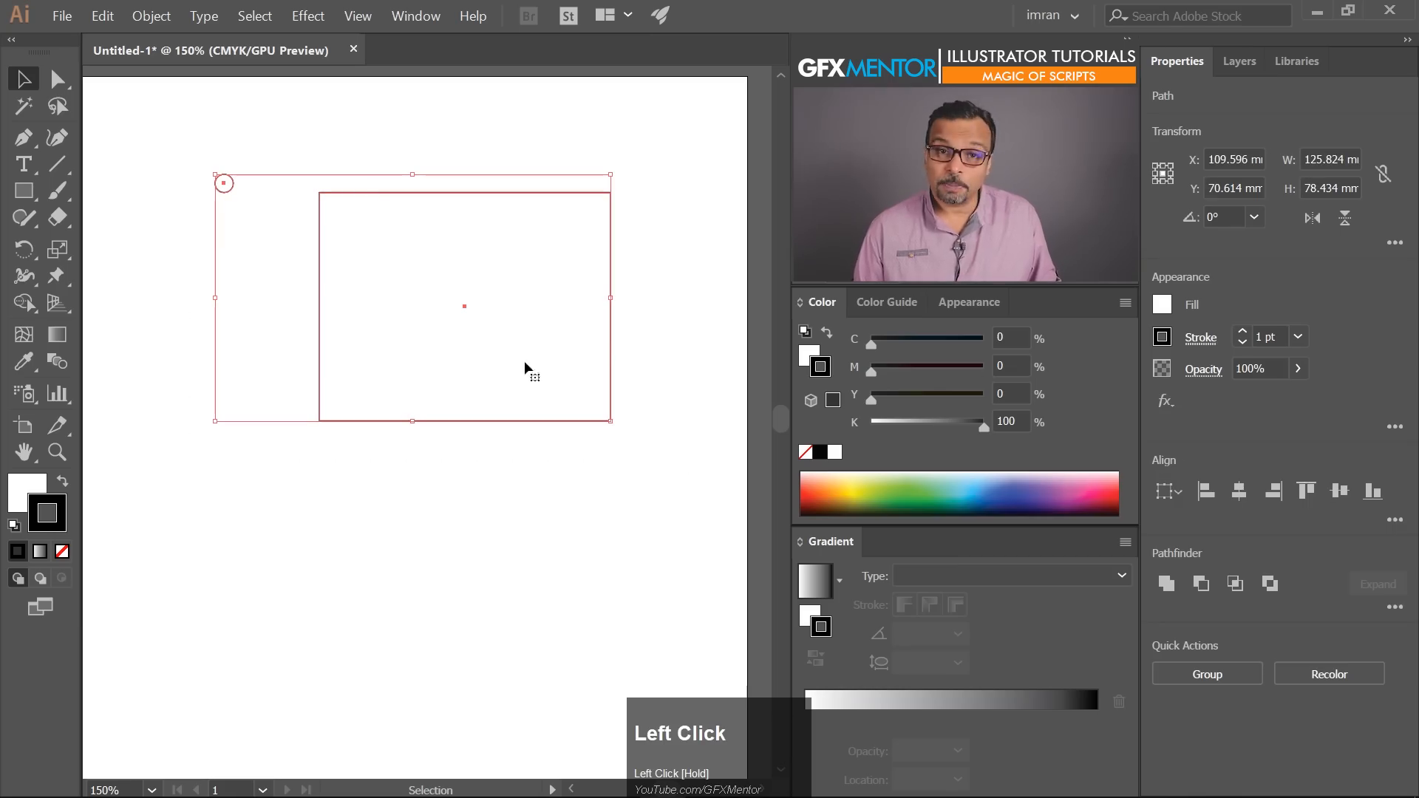
click(73, 16)
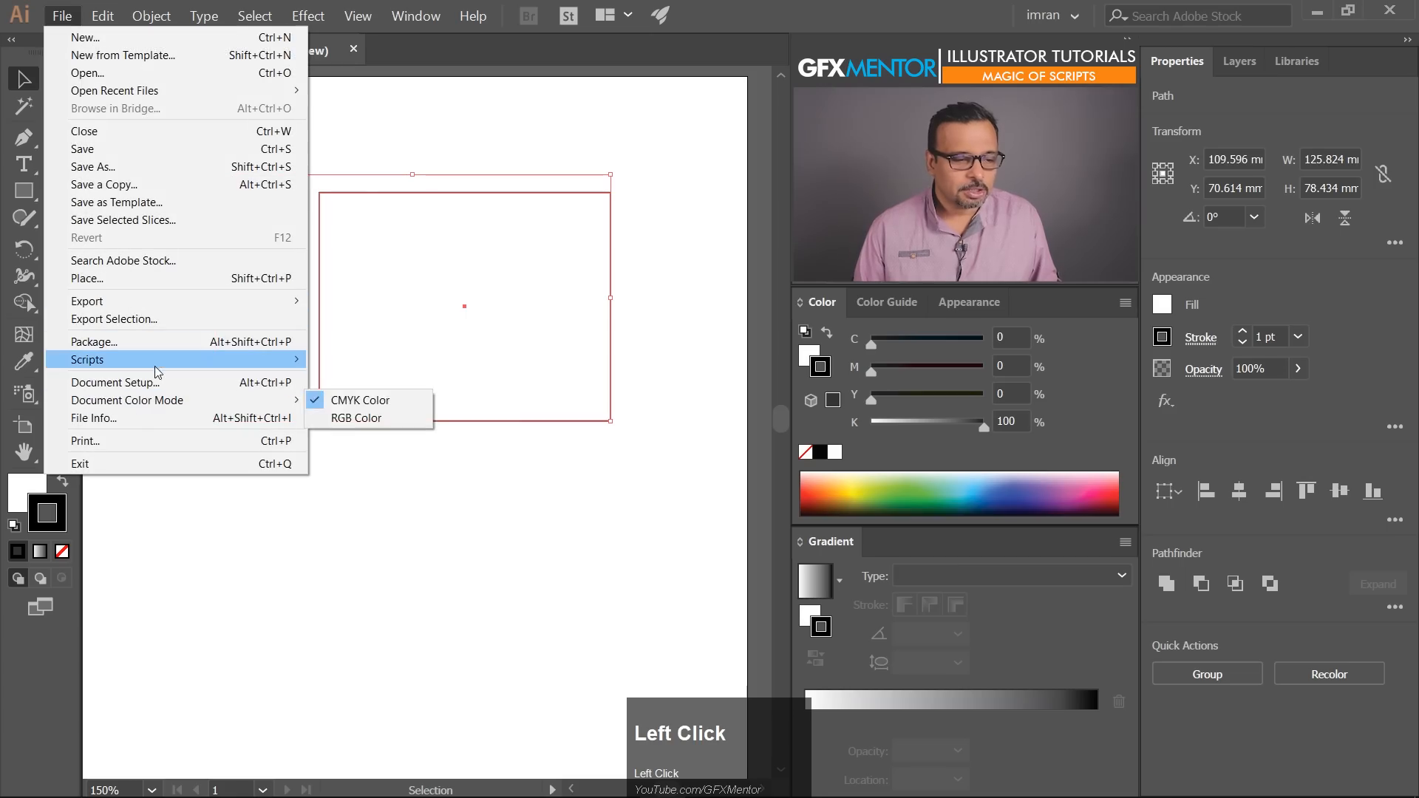
mouse_move(159, 370)
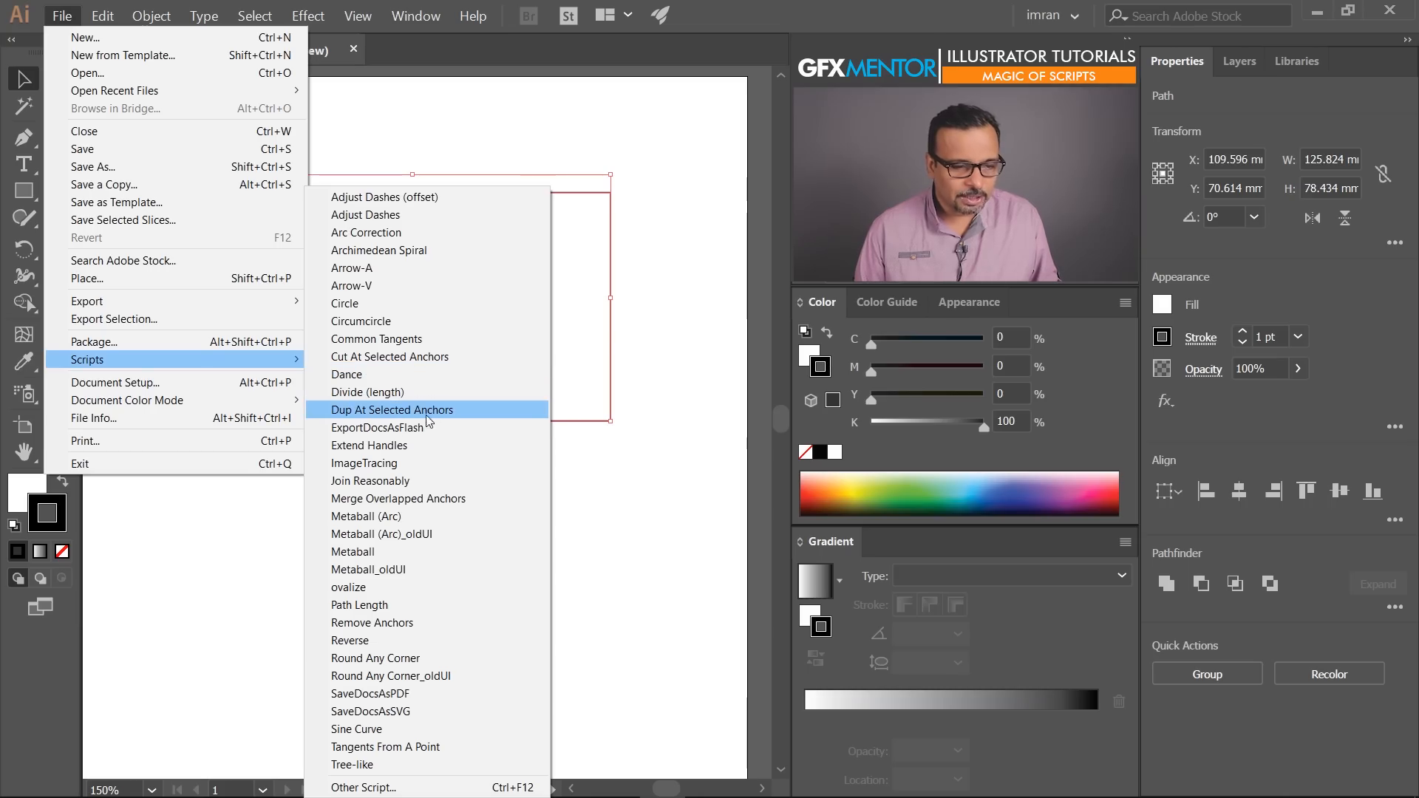
click(355, 416)
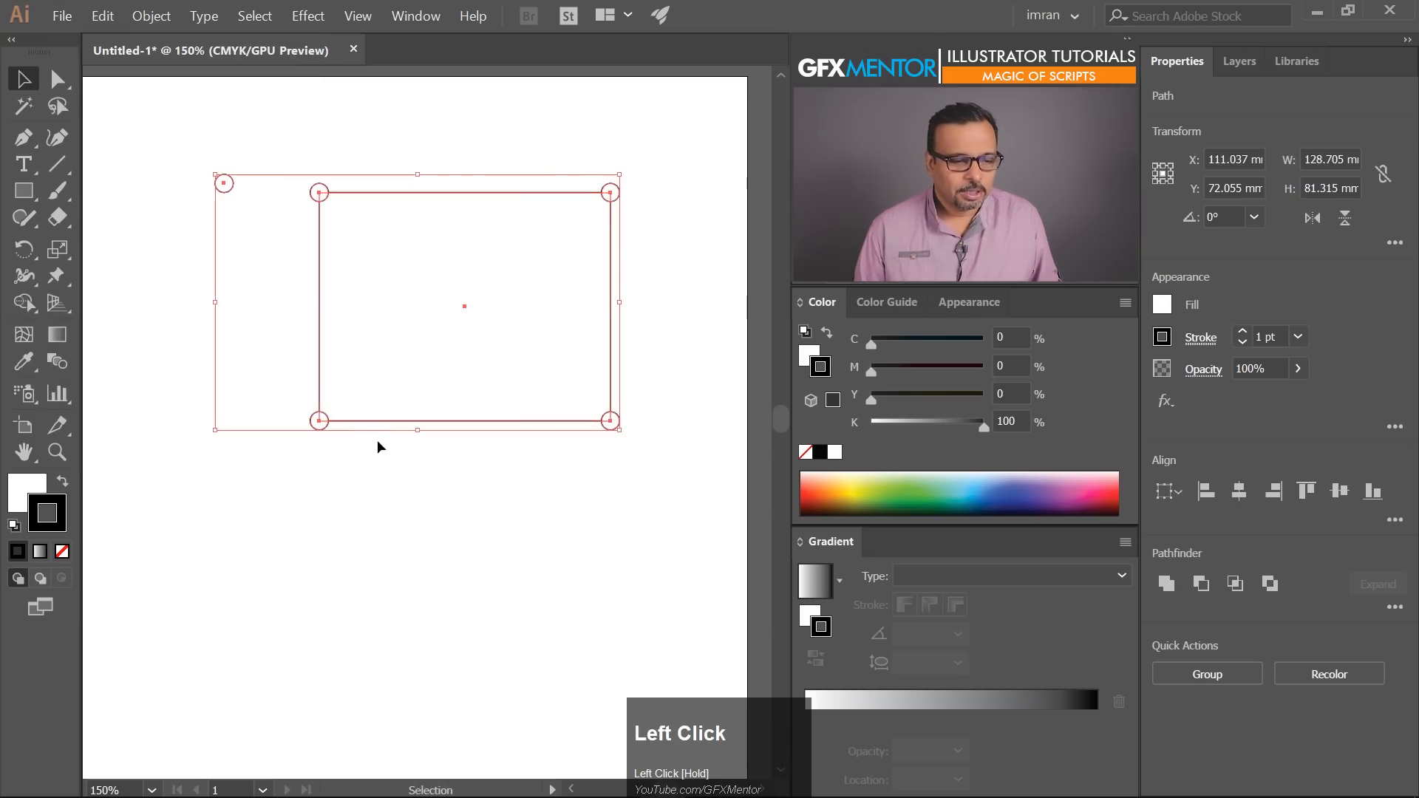
click(377, 441)
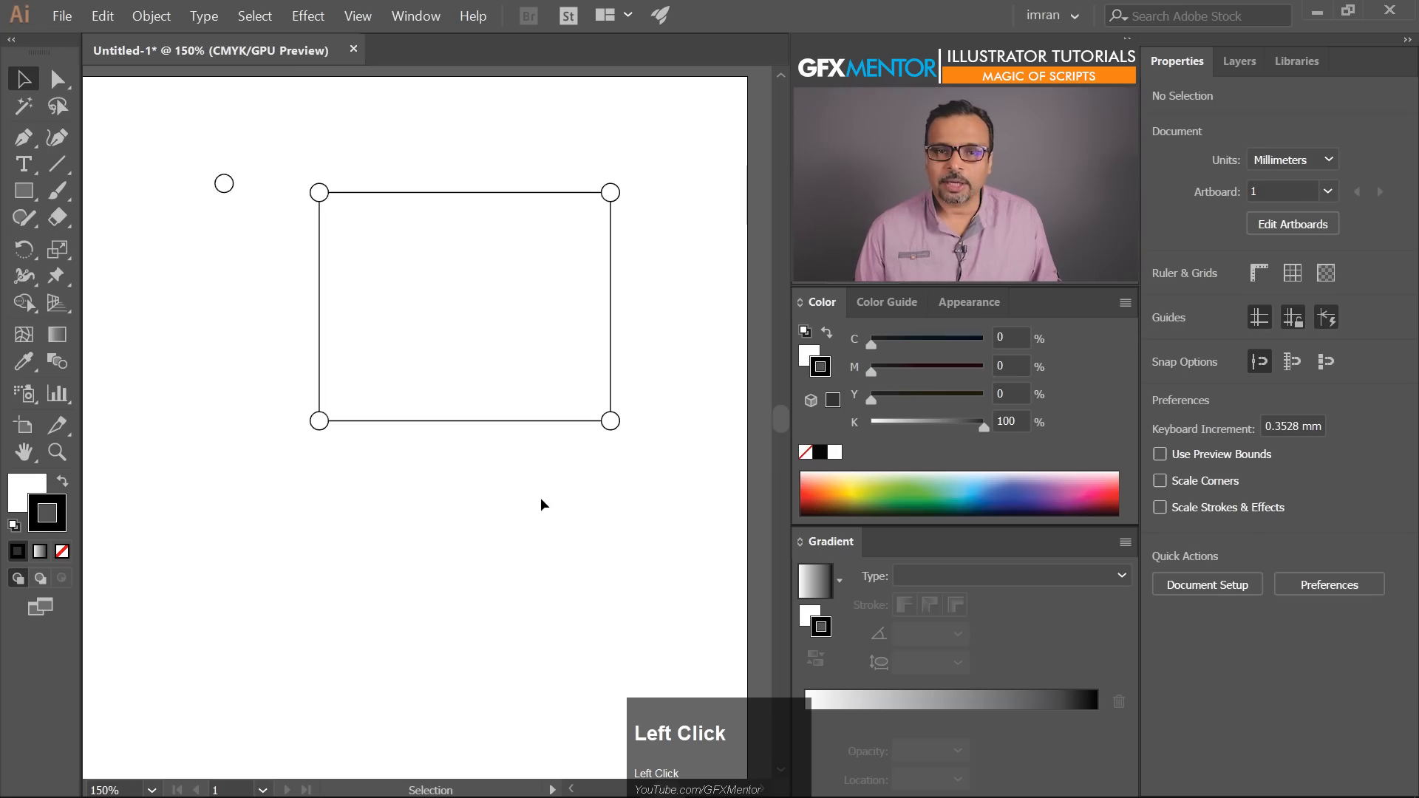
- Delete all the artwork and draw a new rectangle about 140 × 94 mm on the artboard
drag(202, 131, 649, 513)
key(Delete)
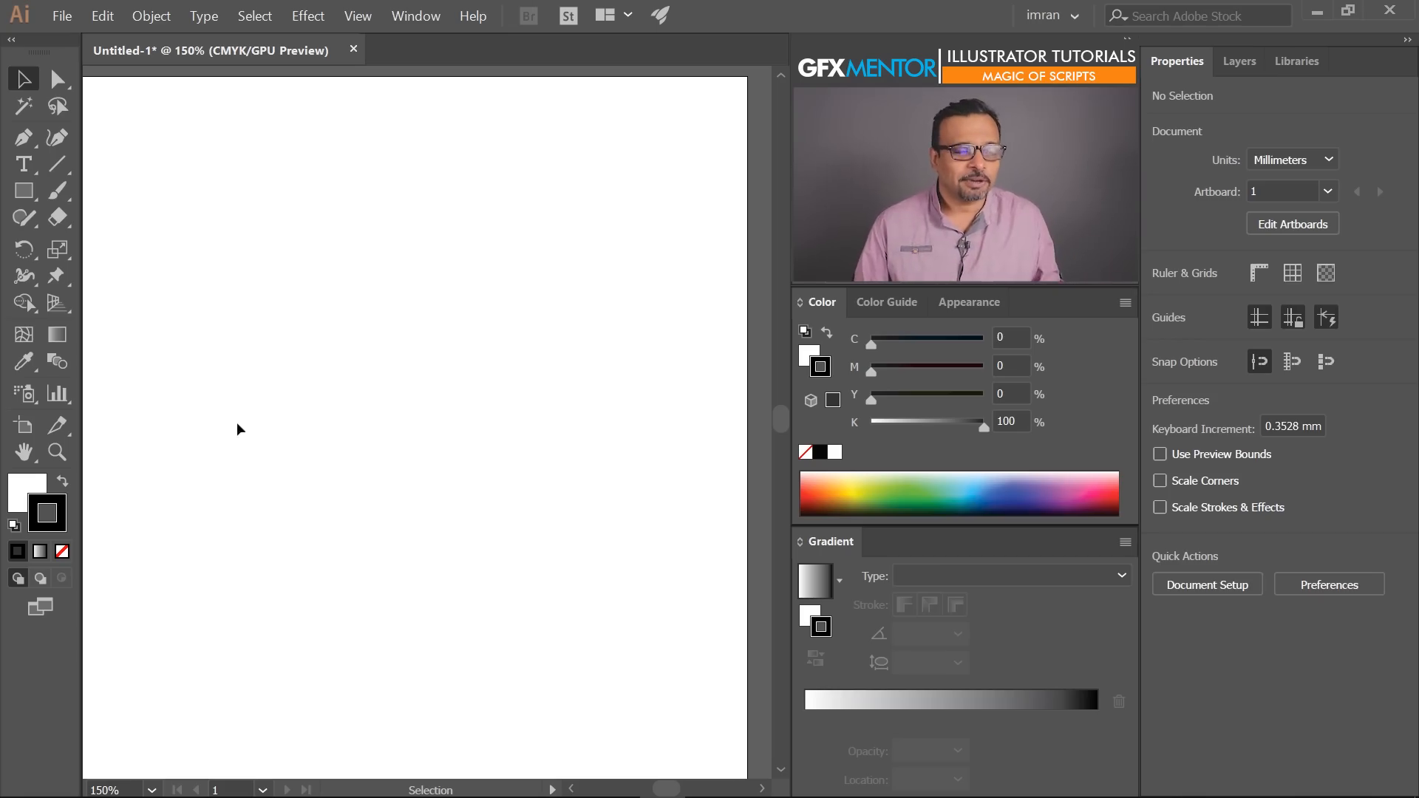
click(28, 192)
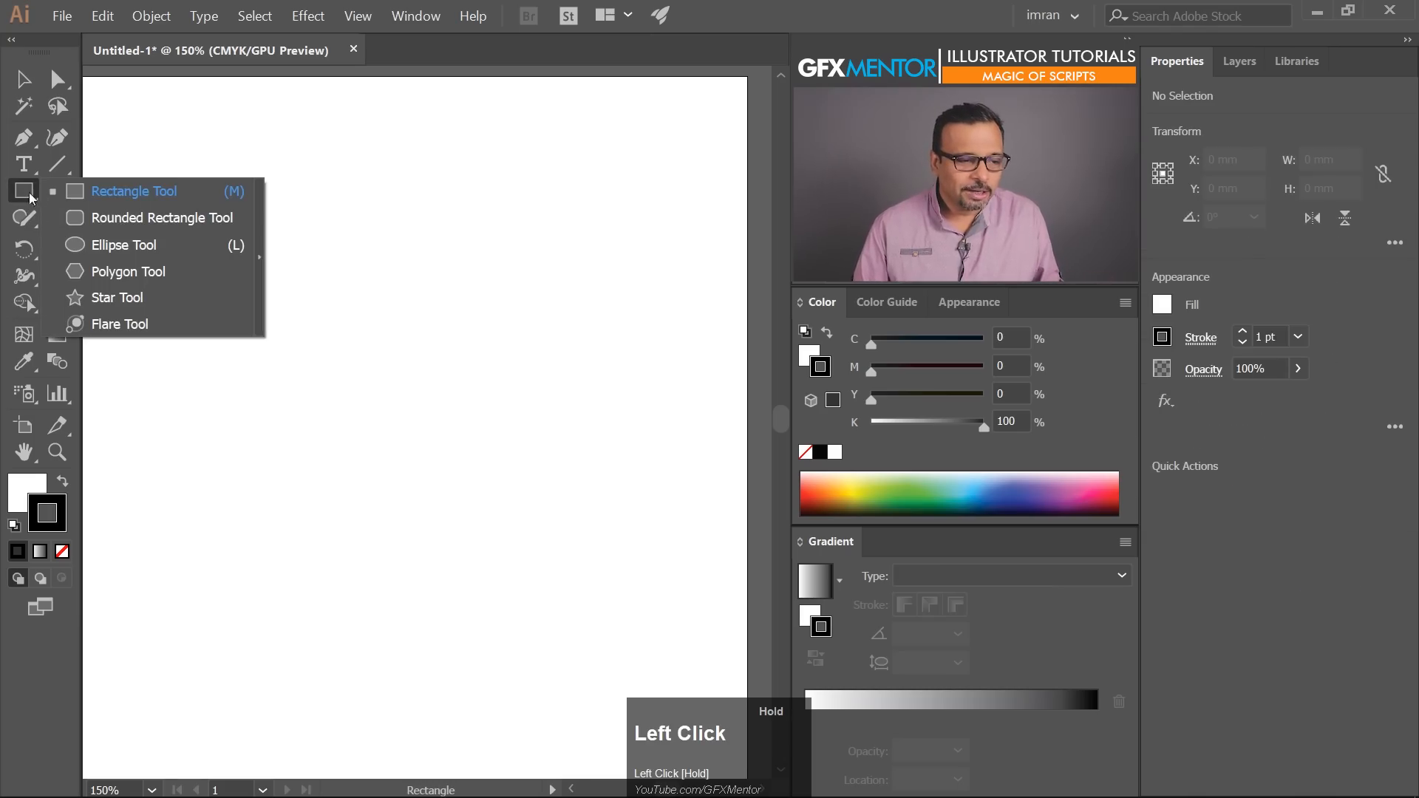
click(130, 192)
drag(231, 204, 670, 497)
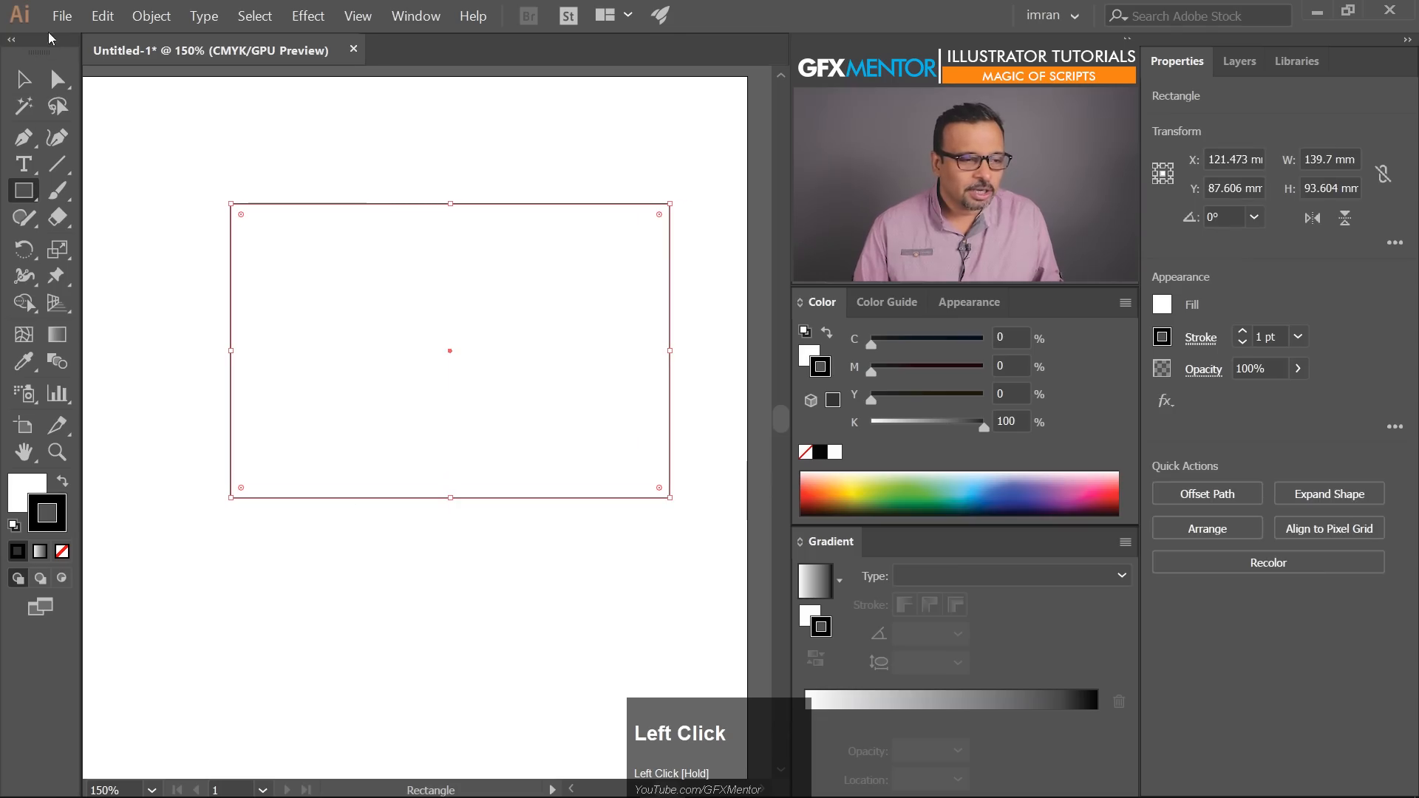
- Divide each side of the rectangle into 5 equal segments with the Divide (length) script
click(57, 79)
click(62, 15)
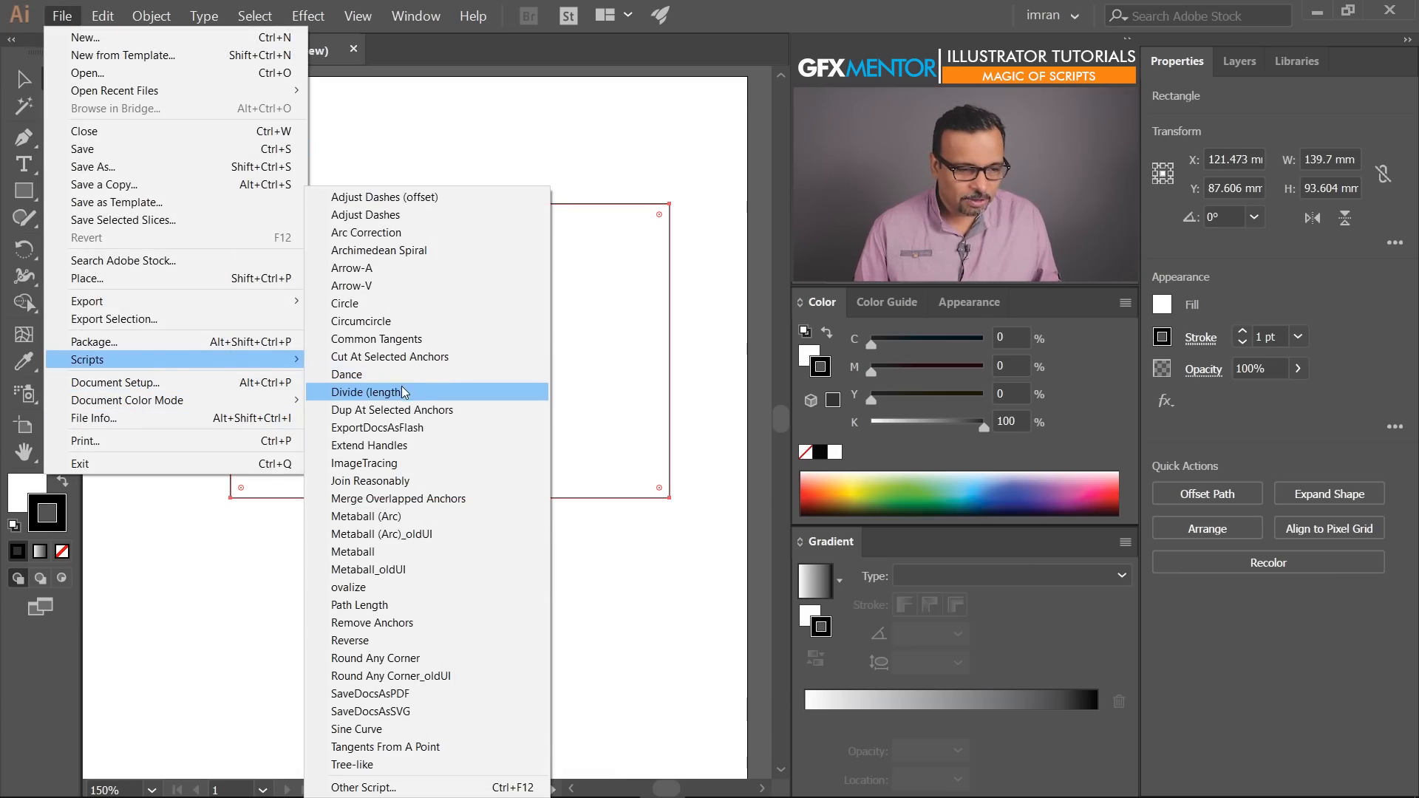
click(428, 394)
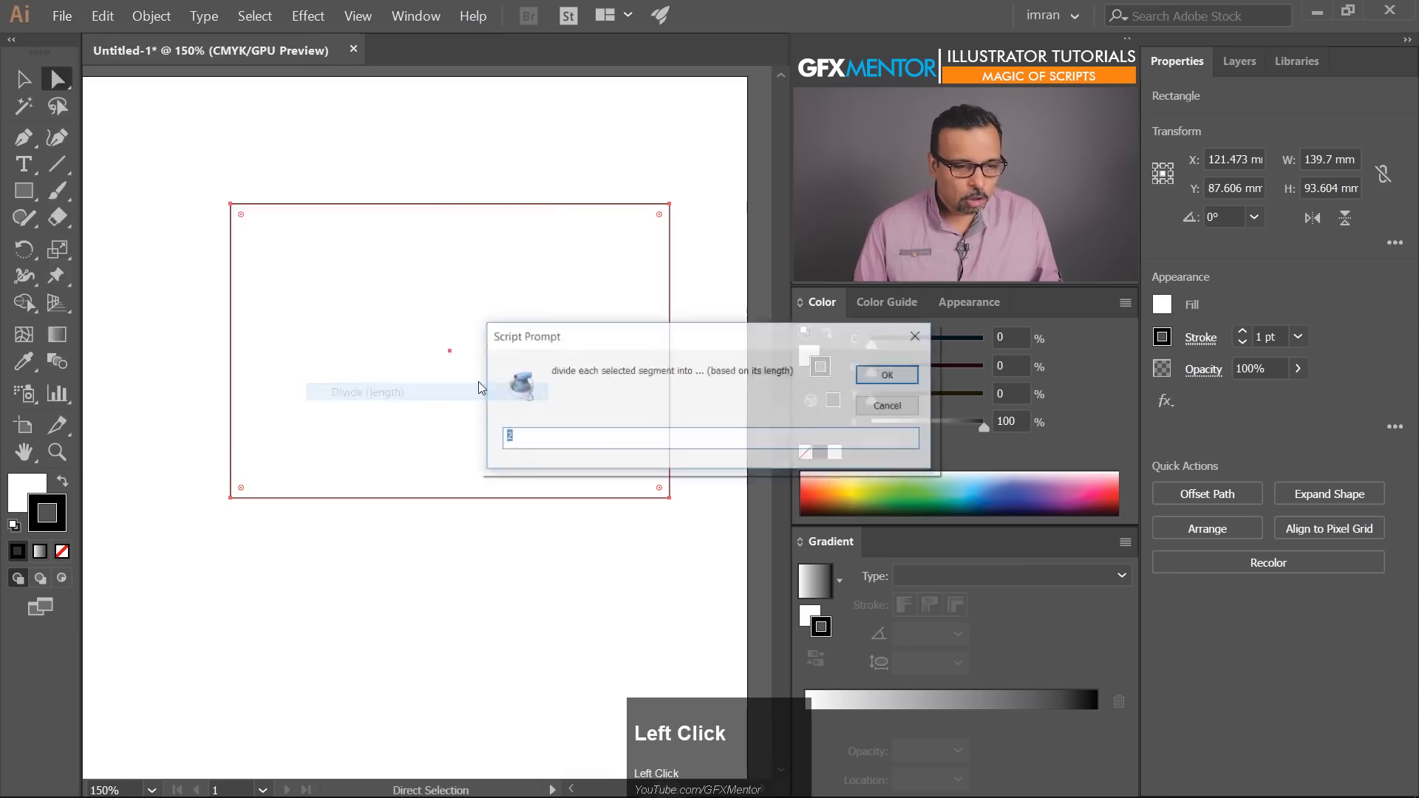
text(5)
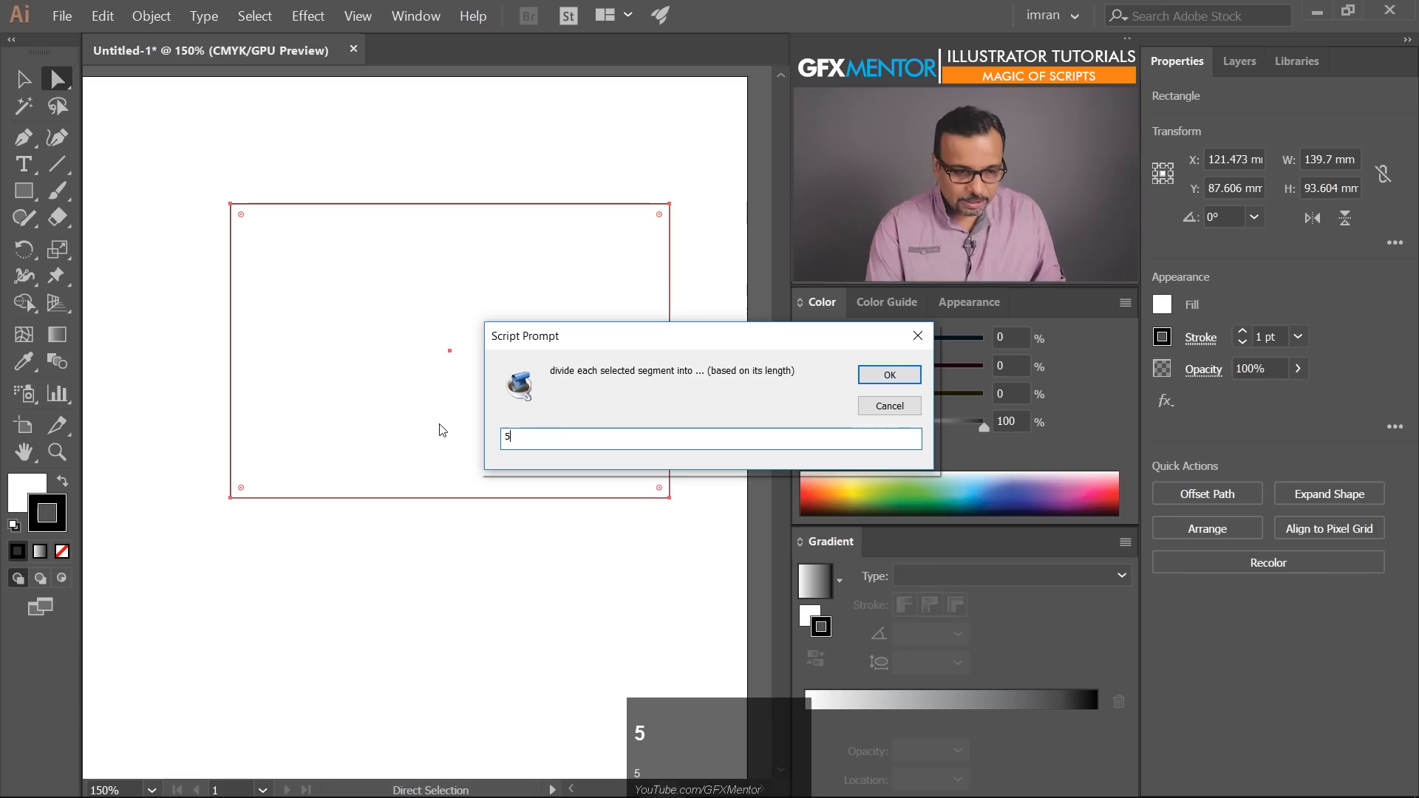
click(891, 378)
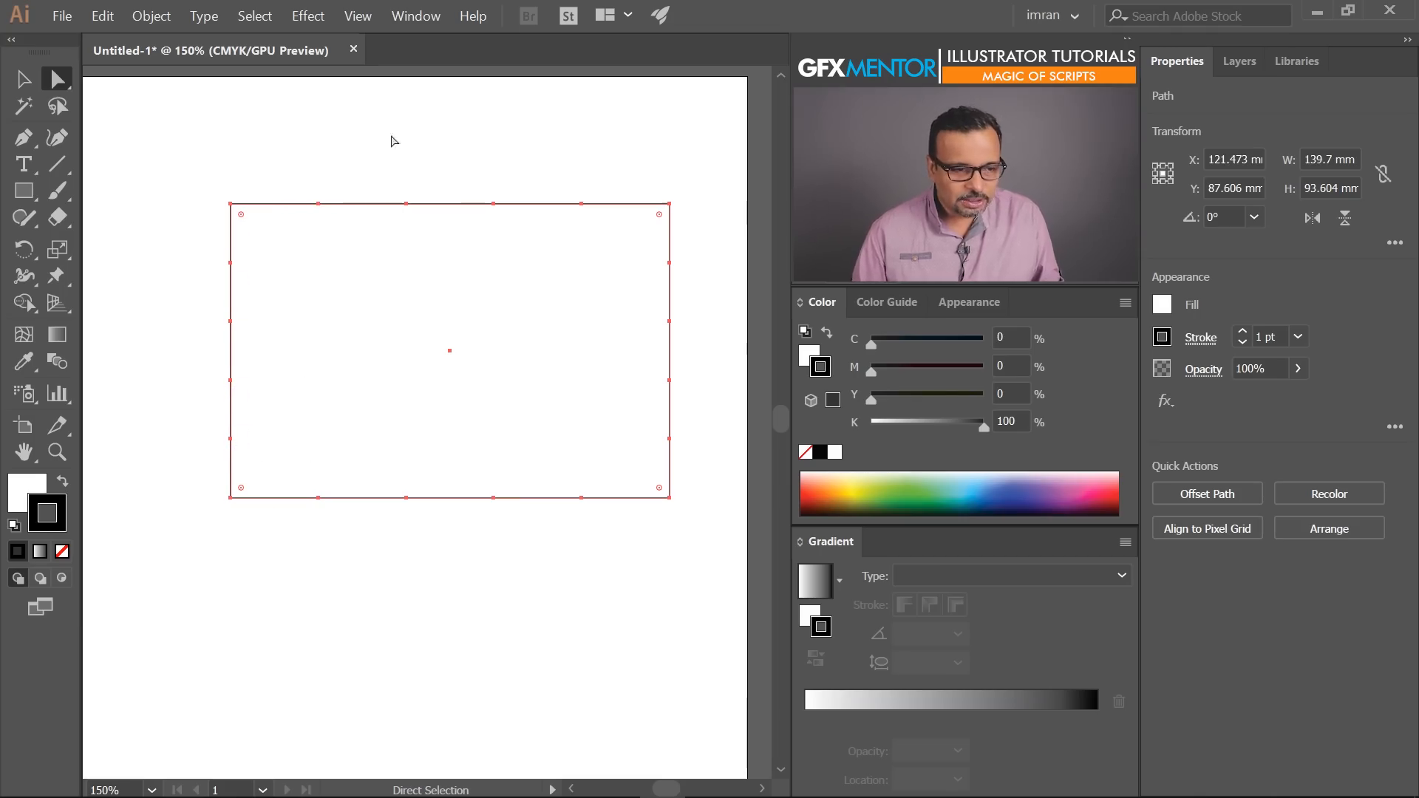
click(176, 156)
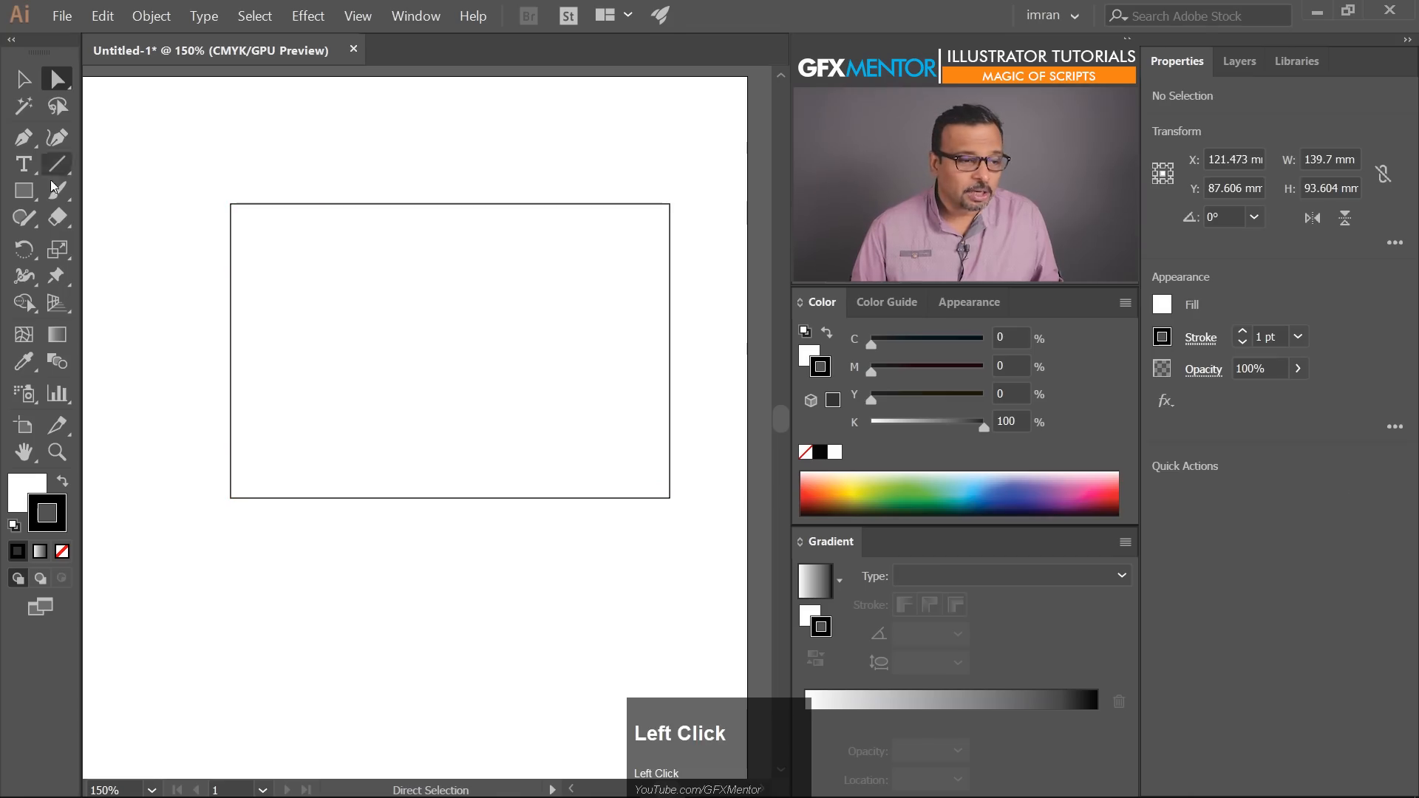
- Draw a small circle outside the rectangle's upper-left corner with the Ellipse tool
click(42, 196)
drag(43, 197, 96, 241)
drag(134, 133, 331, 312)
- Select the circle and rectangle and duplicate the circle onto every rectangle anchor with the Dup At Selected Anchors script
click(26, 86)
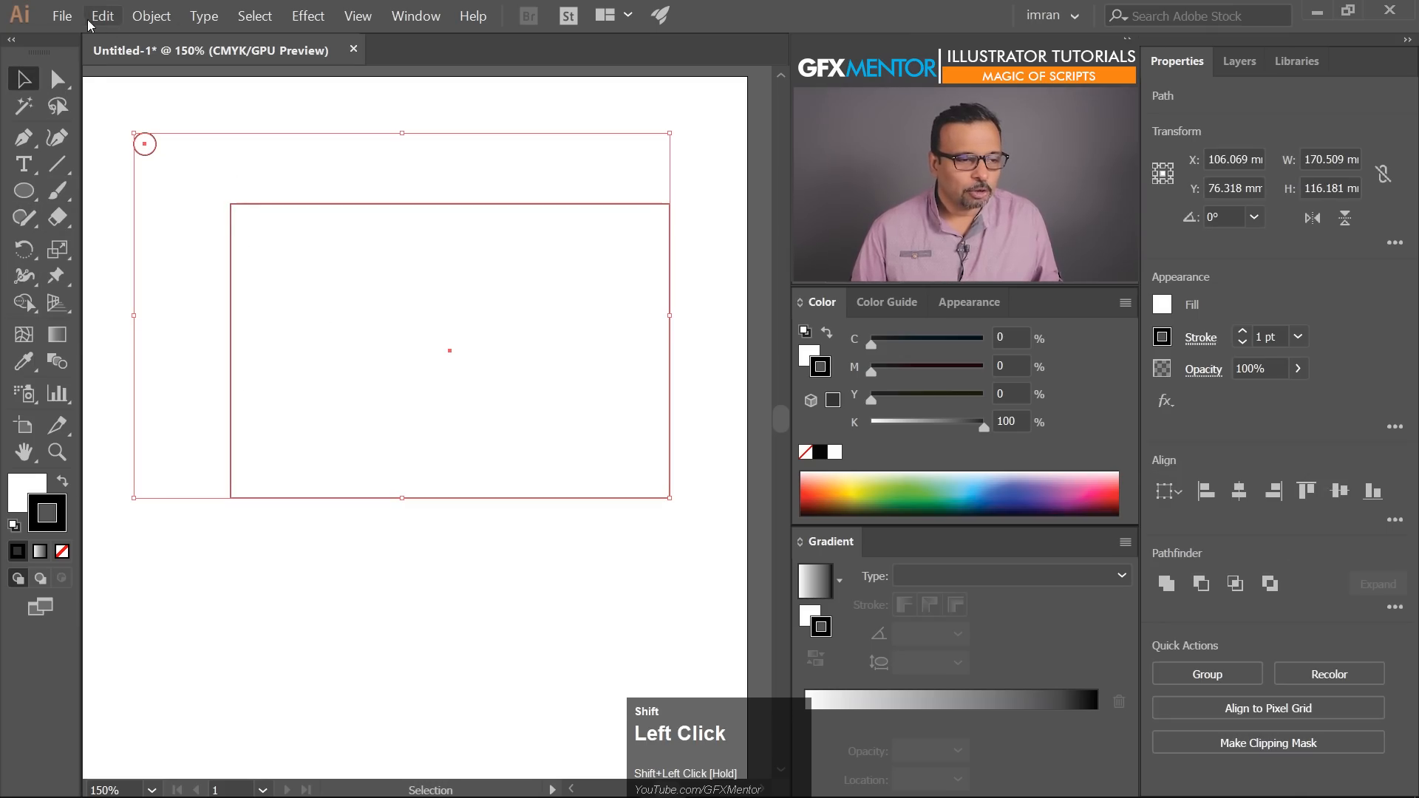
click(62, 17)
mouse_move(275, 368)
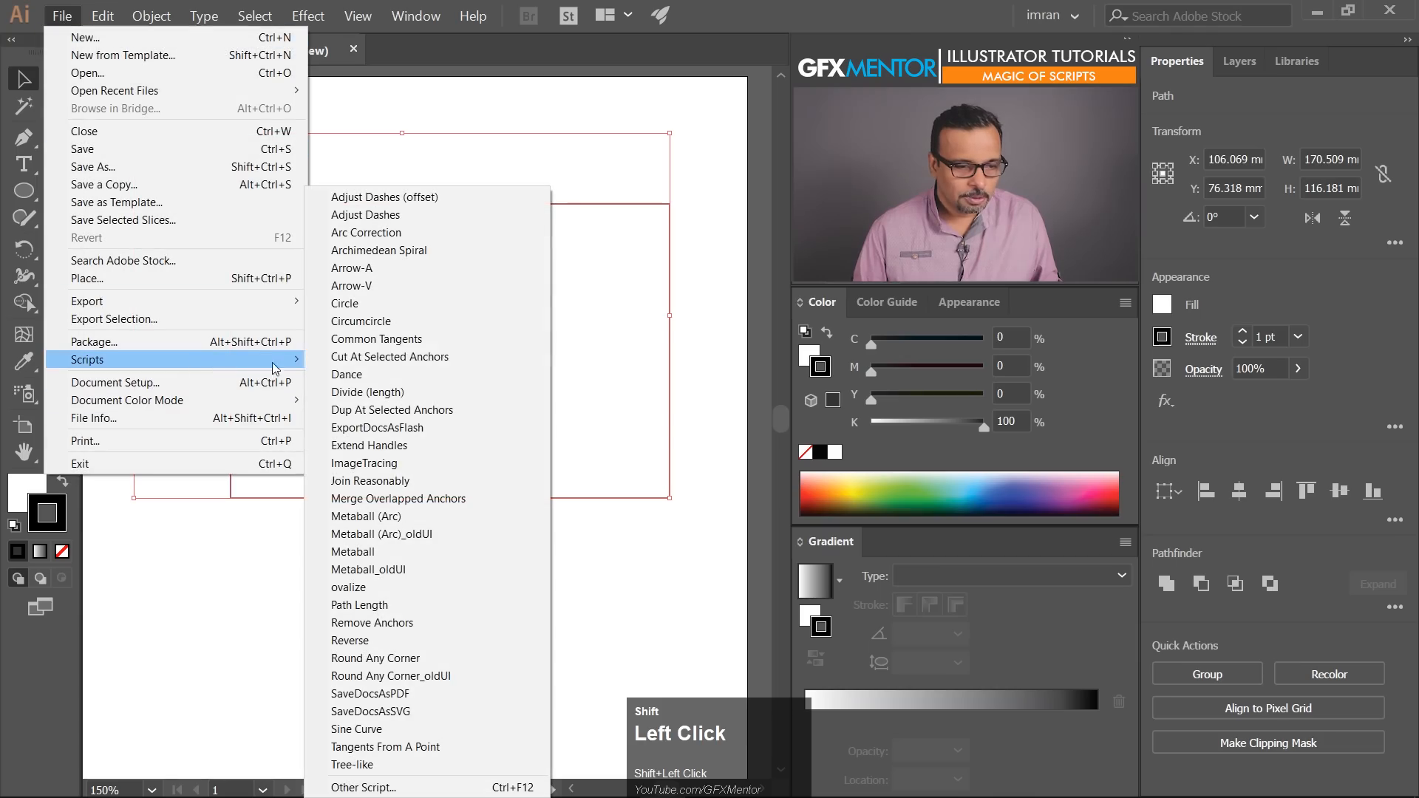
click(408, 414)
shift+click(486, 606)
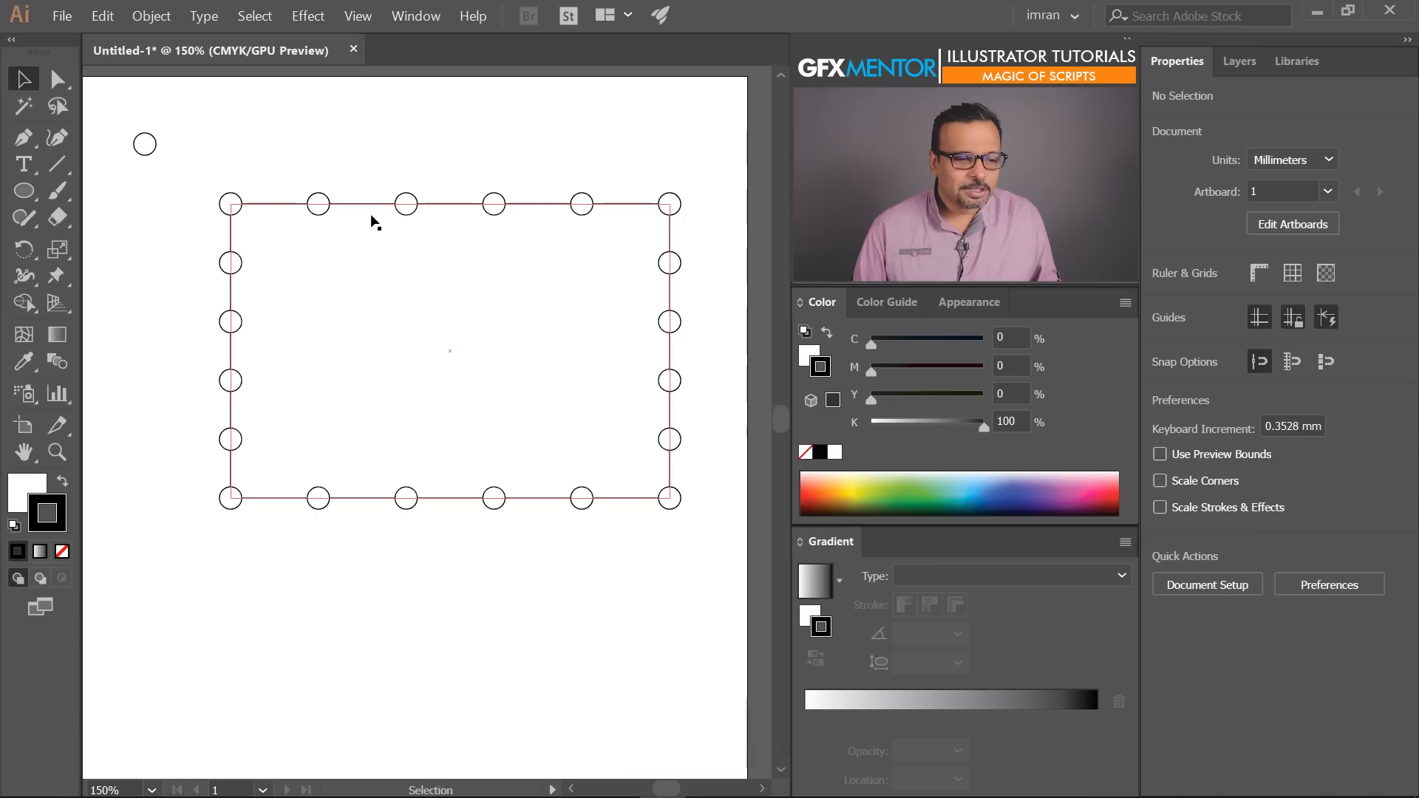
- Delete the rectangle and the original circle, leaving only the circles duplicated around the outline
drag(372, 212, 363, 593)
key(shift+Delete)
drag(118, 130, 176, 190)
key(shift+Delete)
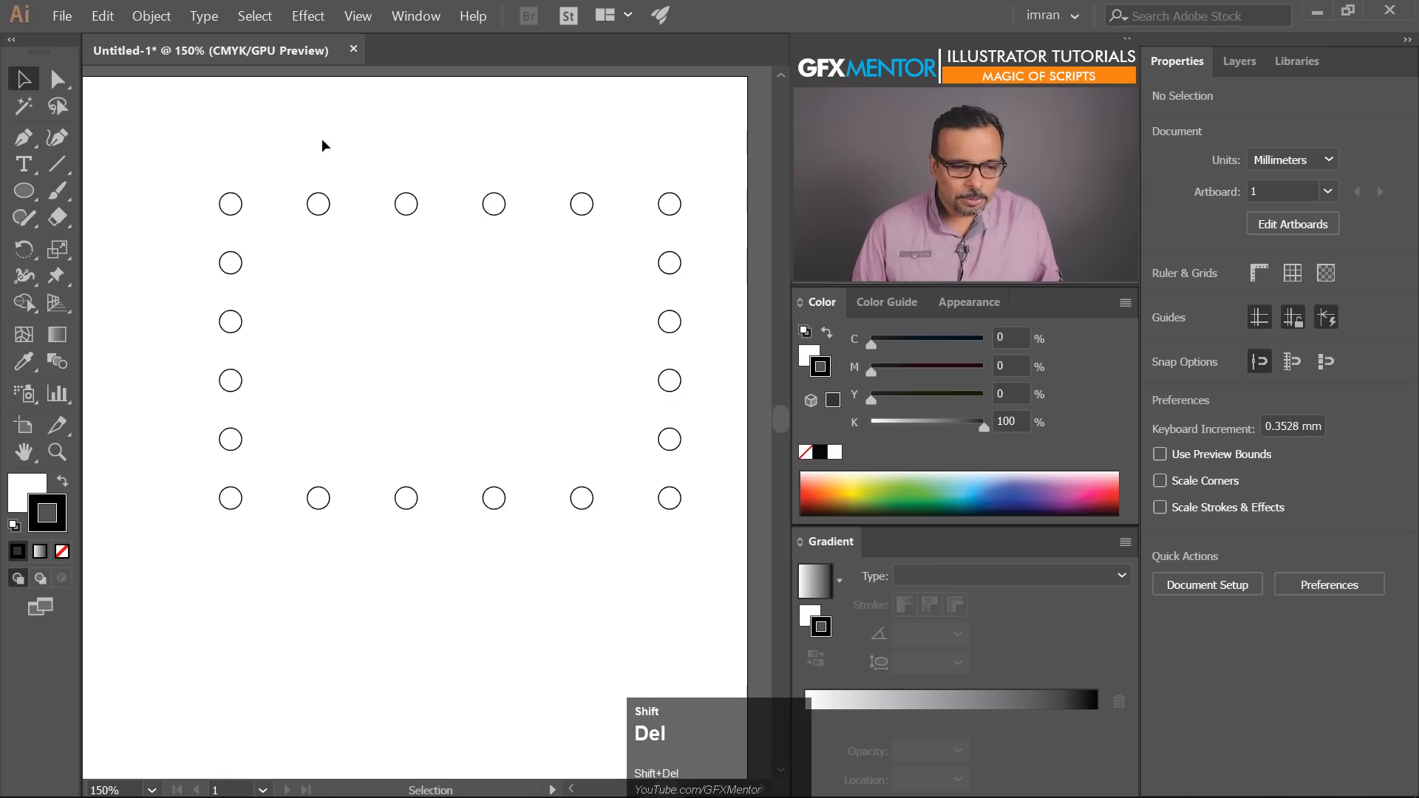